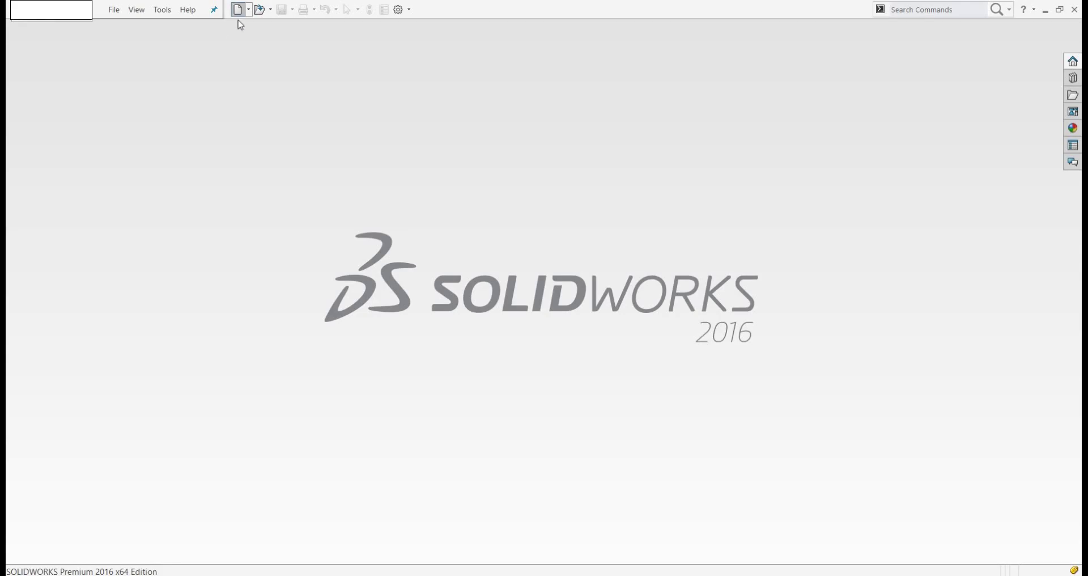
Create a new part document and add a Weldment feature to it
click(238, 9)
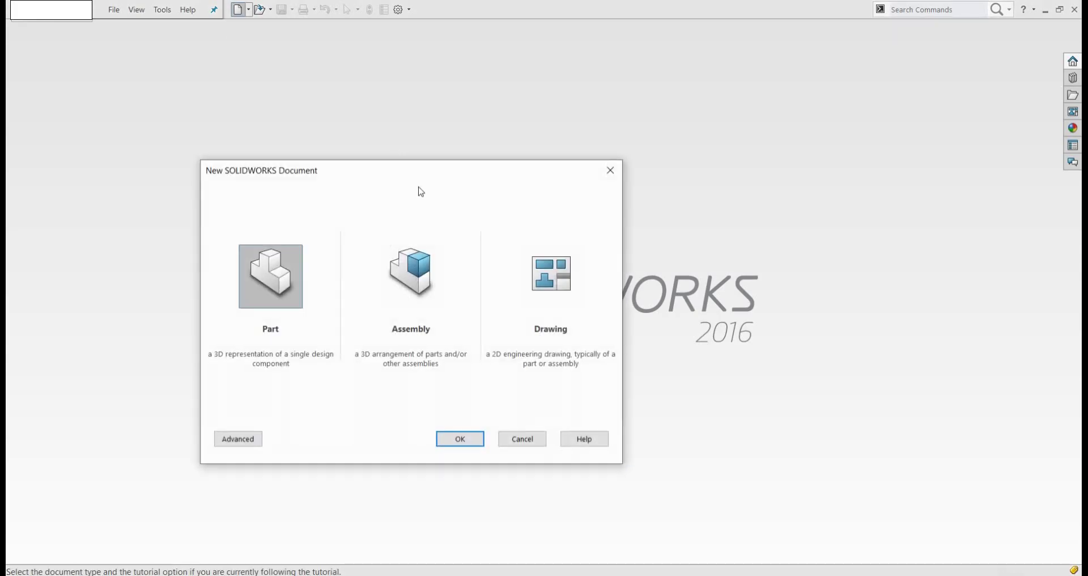
click(456, 438)
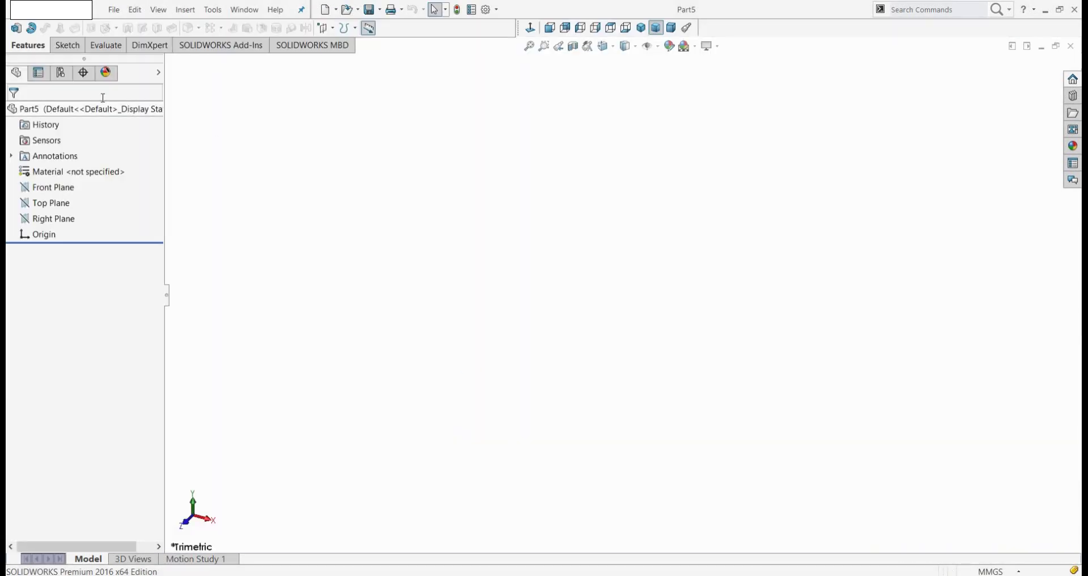
click(187, 9)
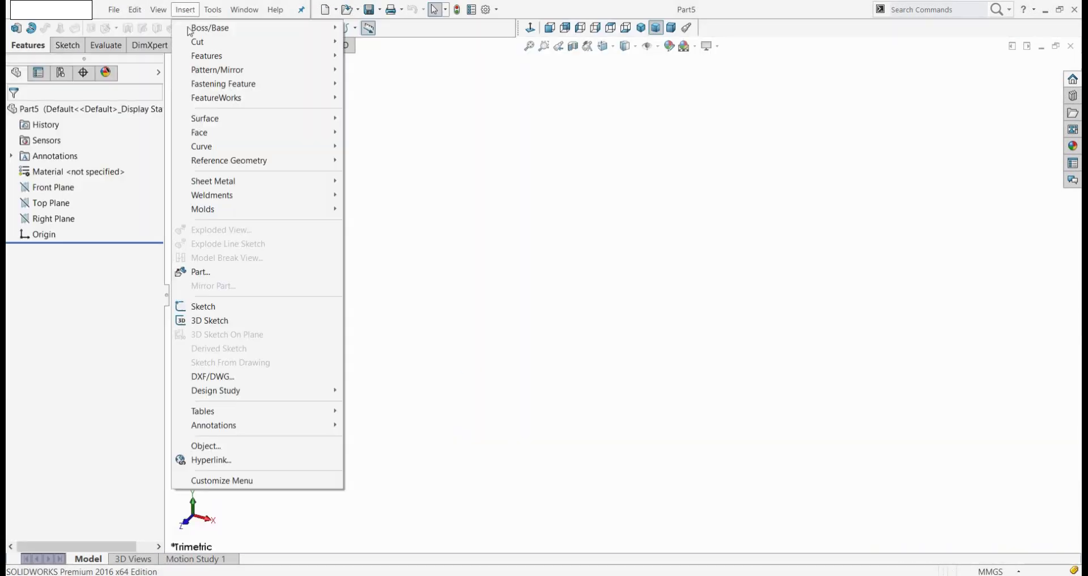
mouse_move(247, 202)
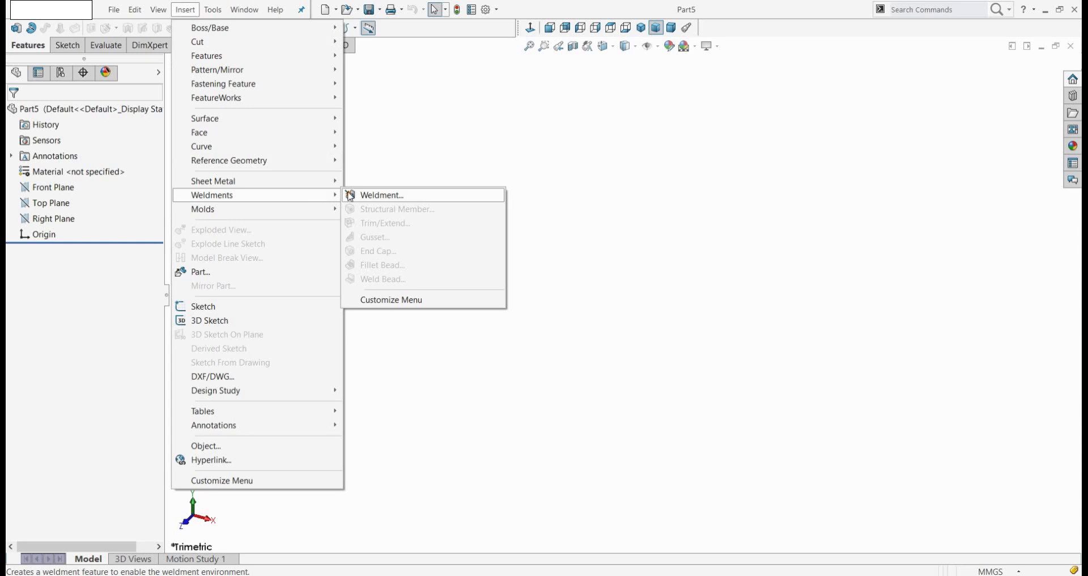
click(371, 199)
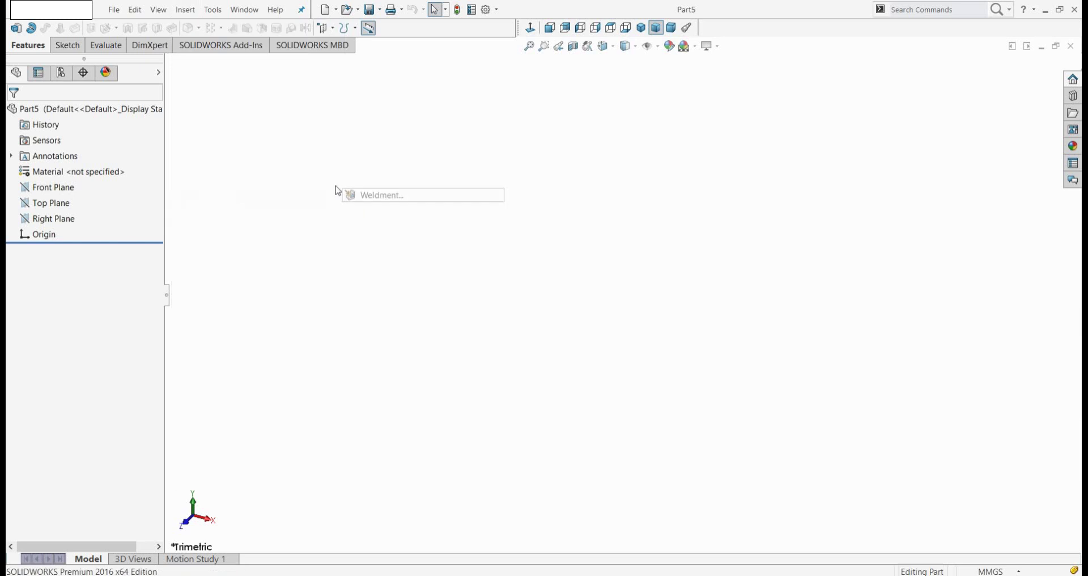
Start a Revolve sketch on the Right Plane and draw a vertical line about 43.7 mm long to the origin, plus a horizontal line from the origin
click(30, 28)
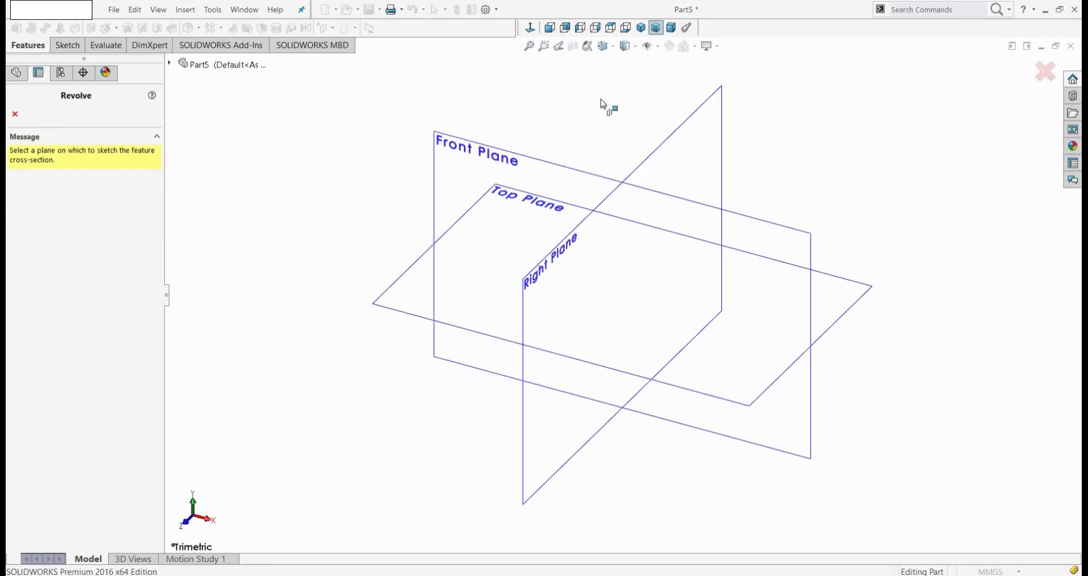
click(660, 150)
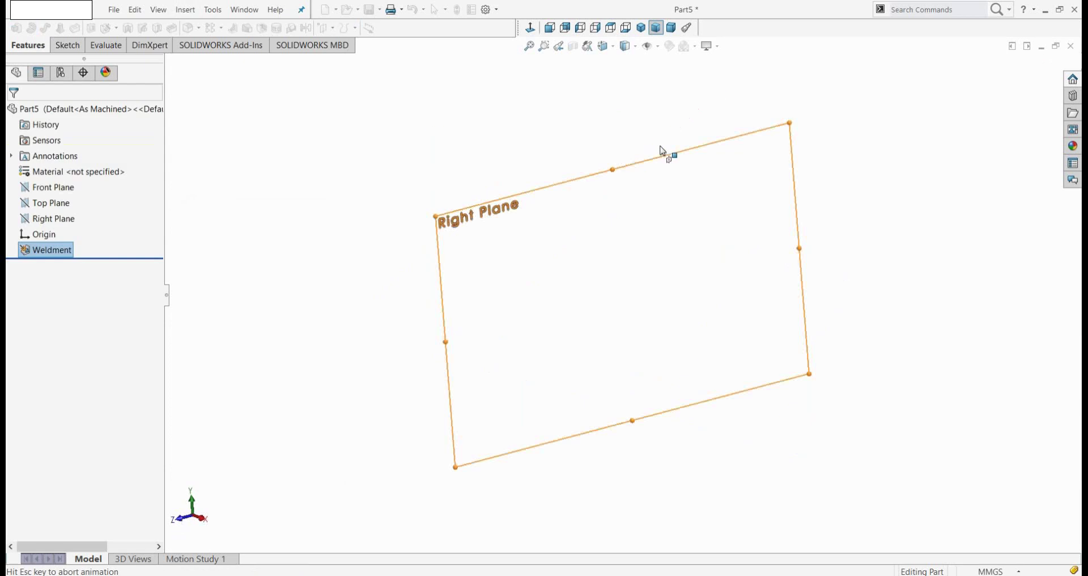
click(62, 31)
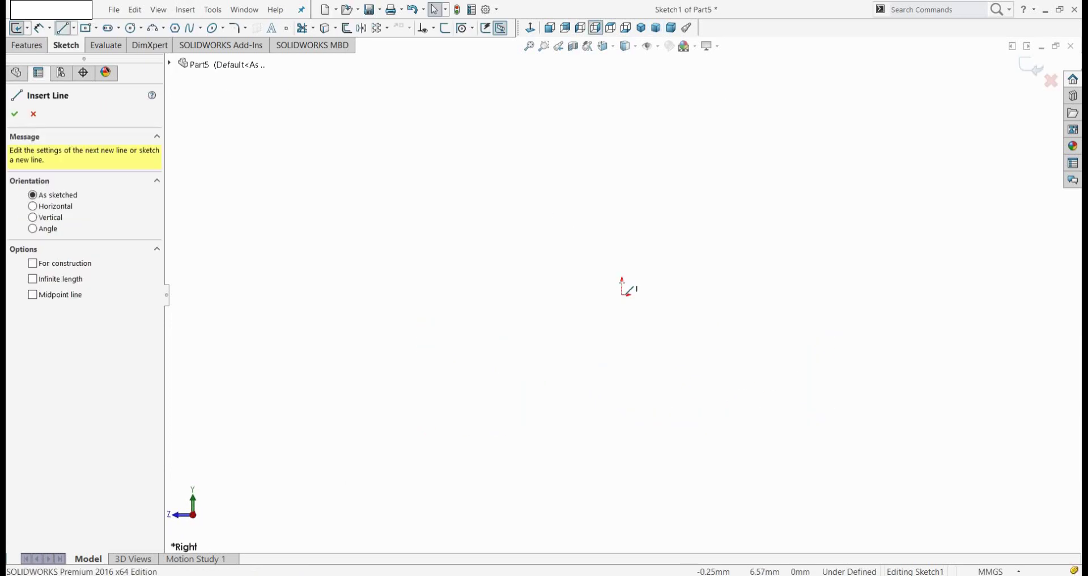
click(621, 200)
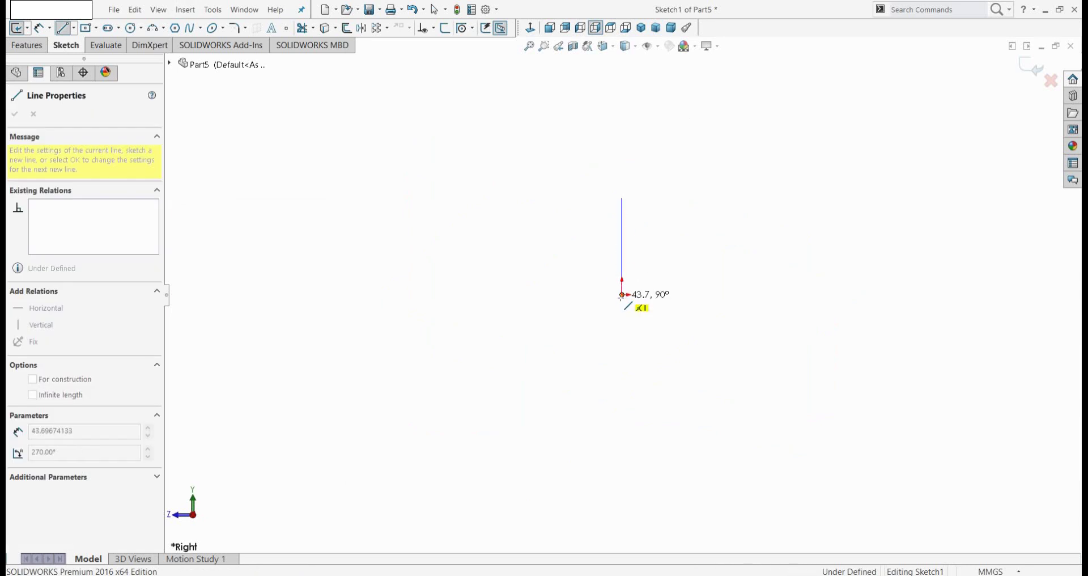
click(622, 295)
click(694, 295)
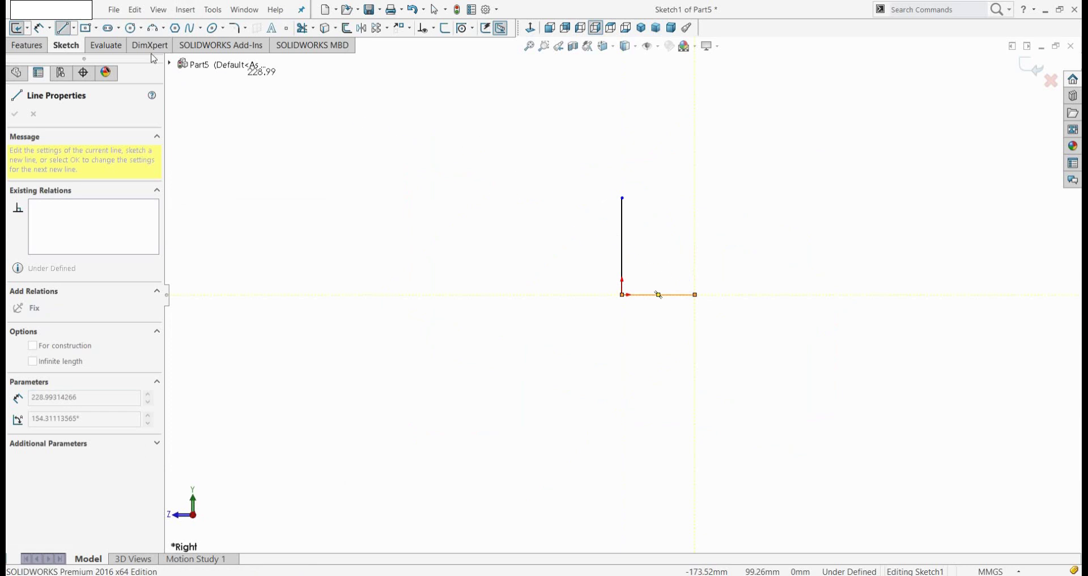
click(63, 28)
click(64, 28)
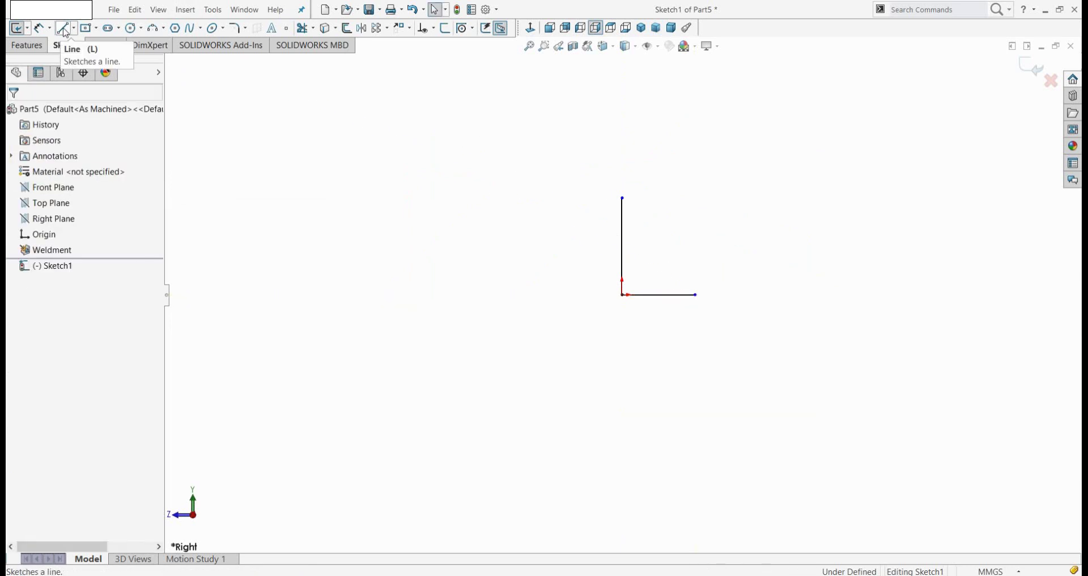
Draw a closed stepped profile above the vertical line, about 87 mm wide at its base, with a narrower raised section on top
click(64, 27)
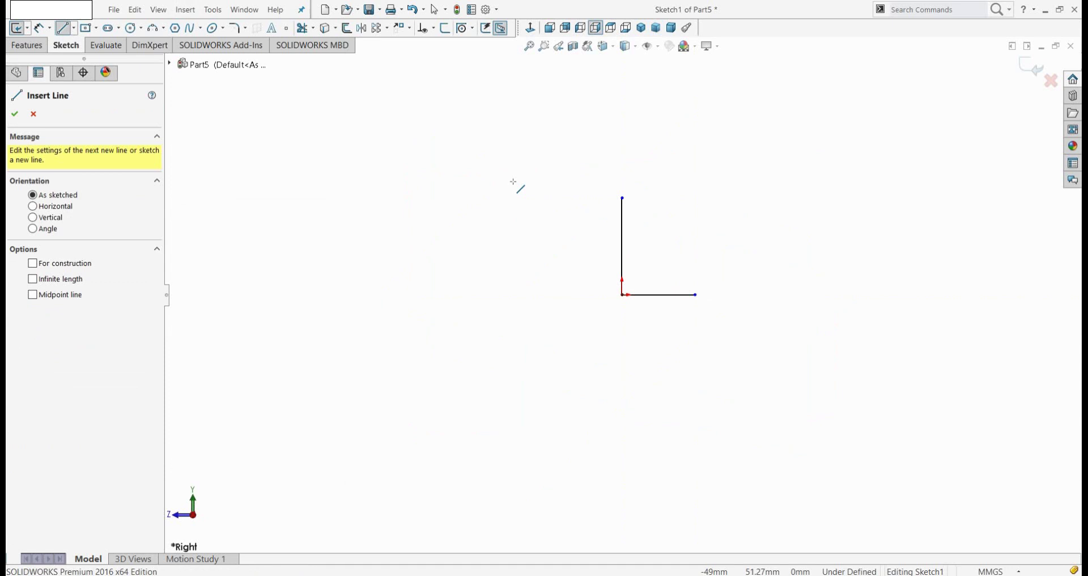
click(514, 181)
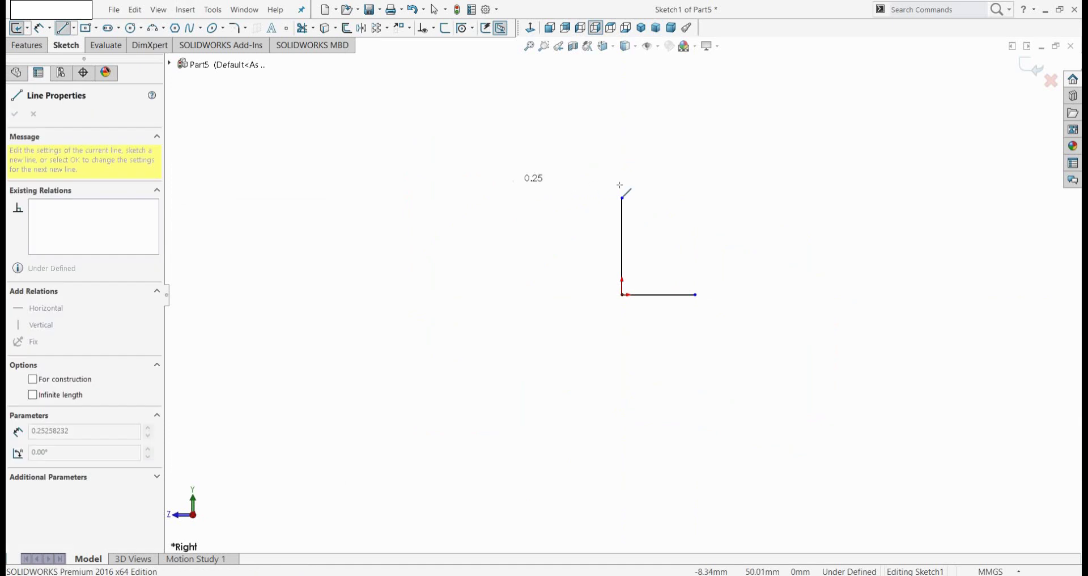
click(706, 180)
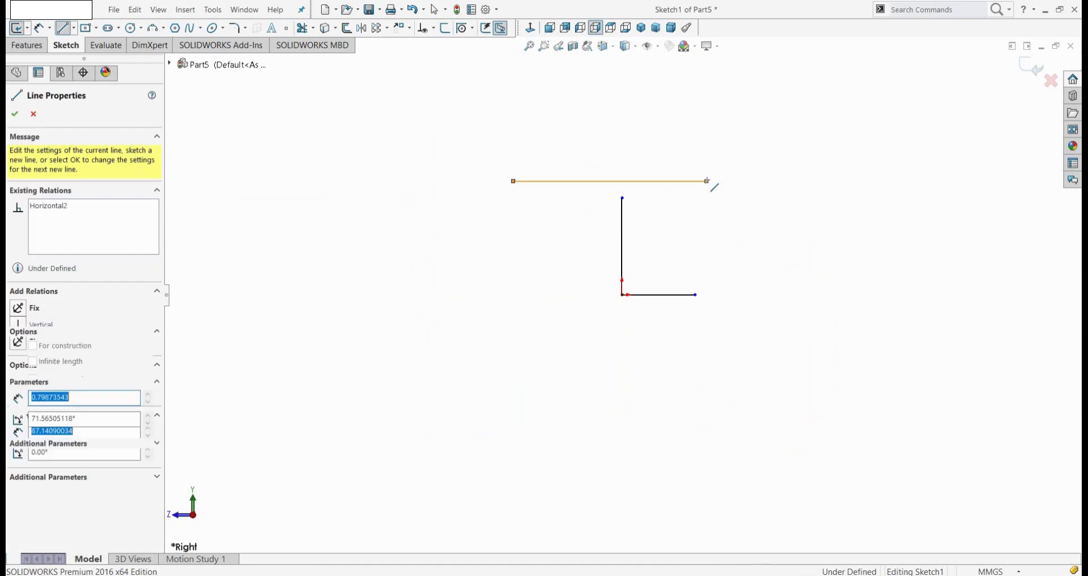
click(707, 148)
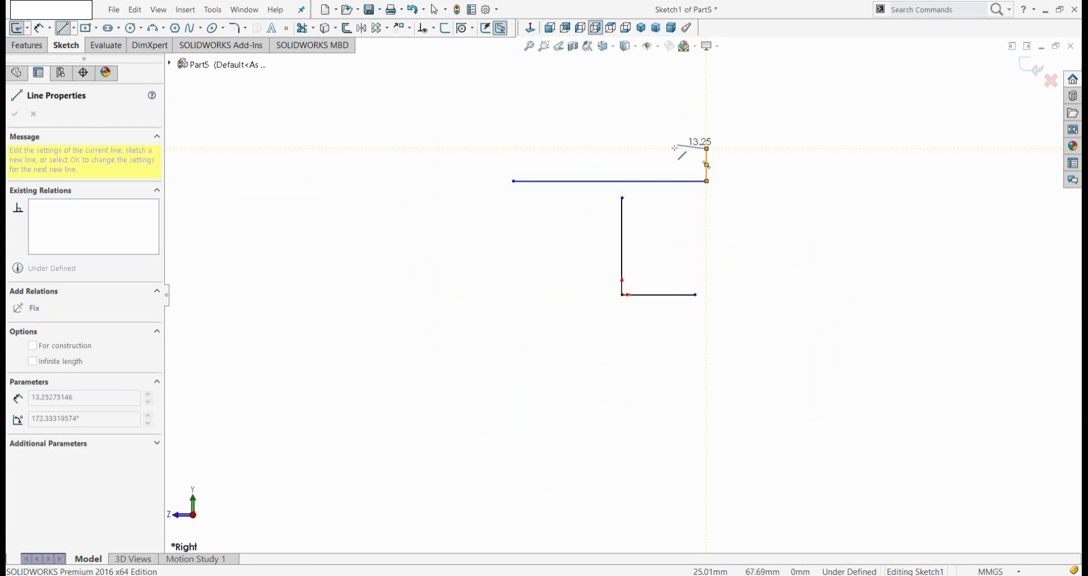
click(672, 149)
click(672, 126)
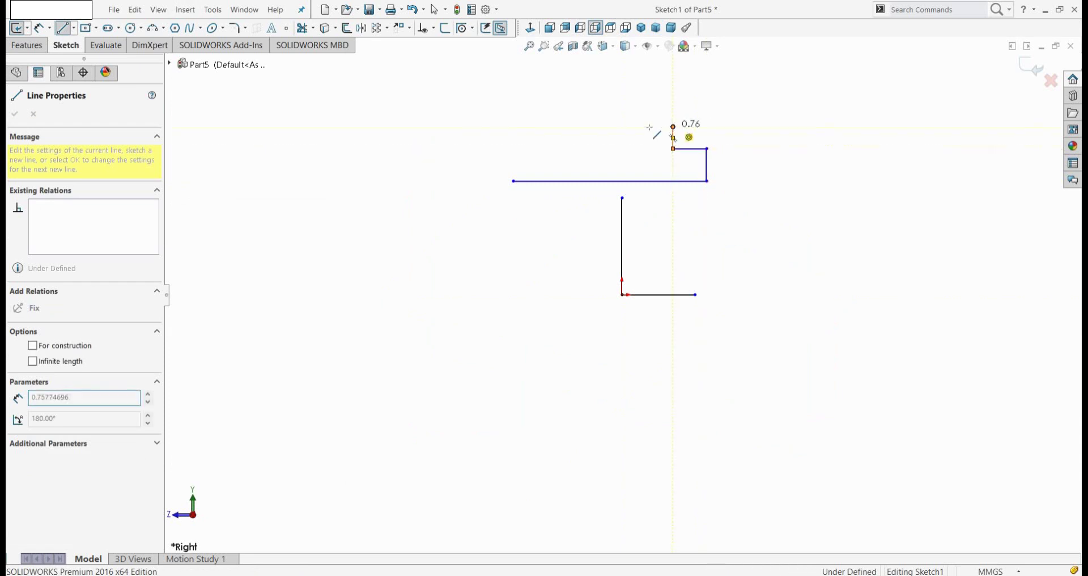
click(545, 127)
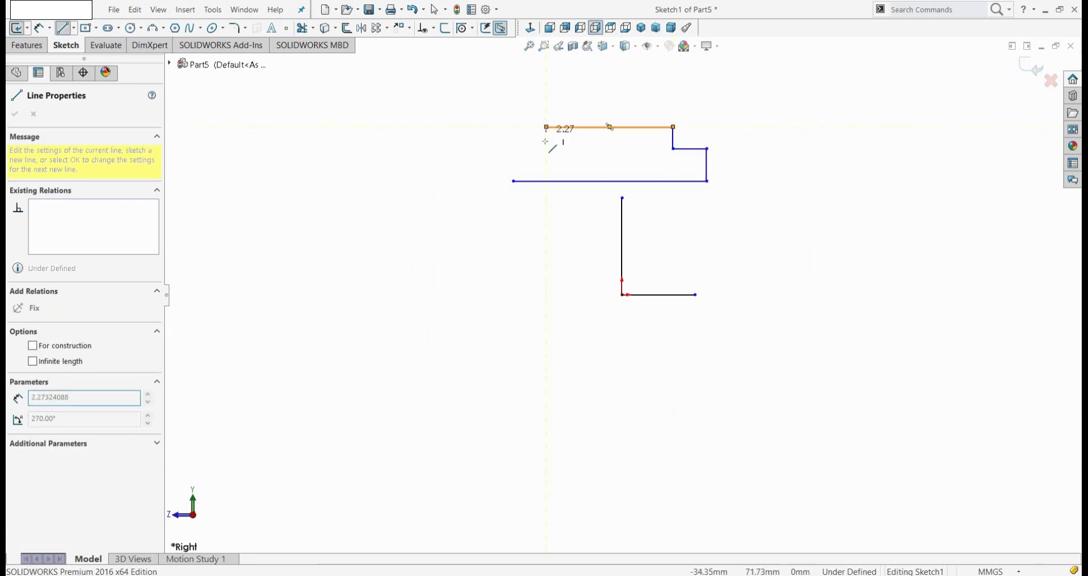
click(546, 148)
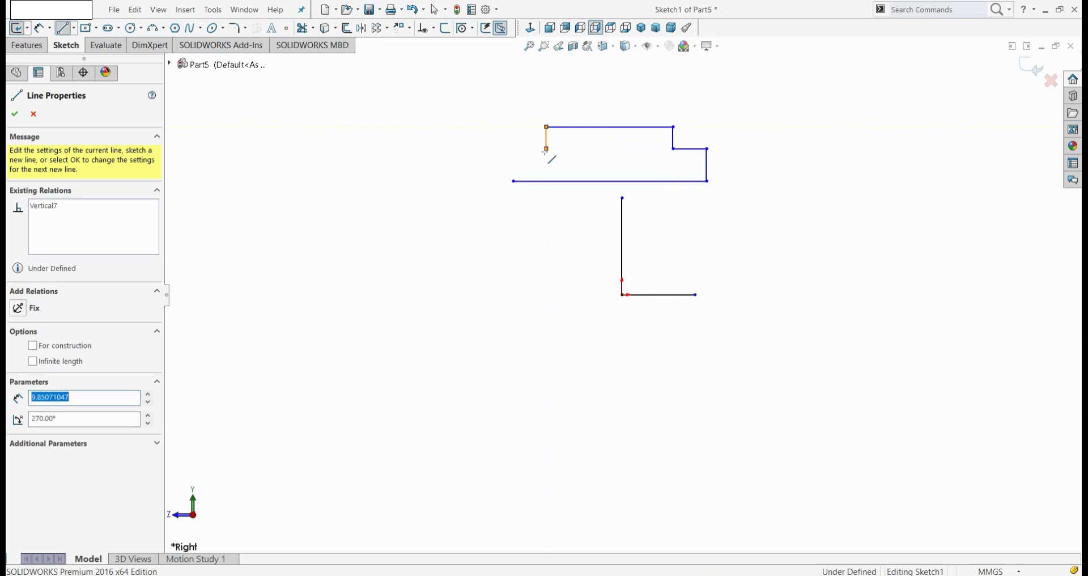
click(513, 149)
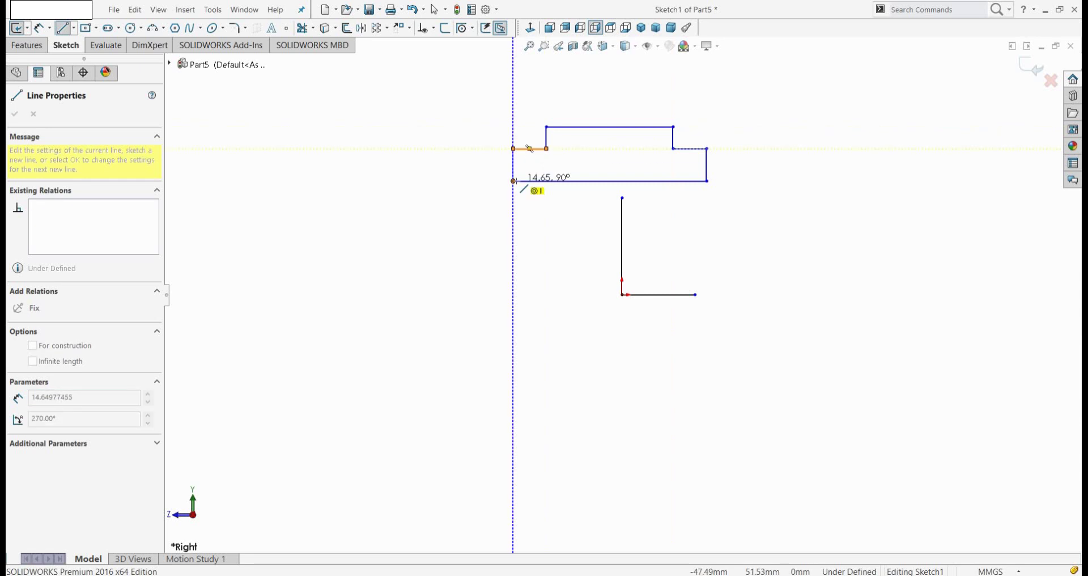
click(513, 181)
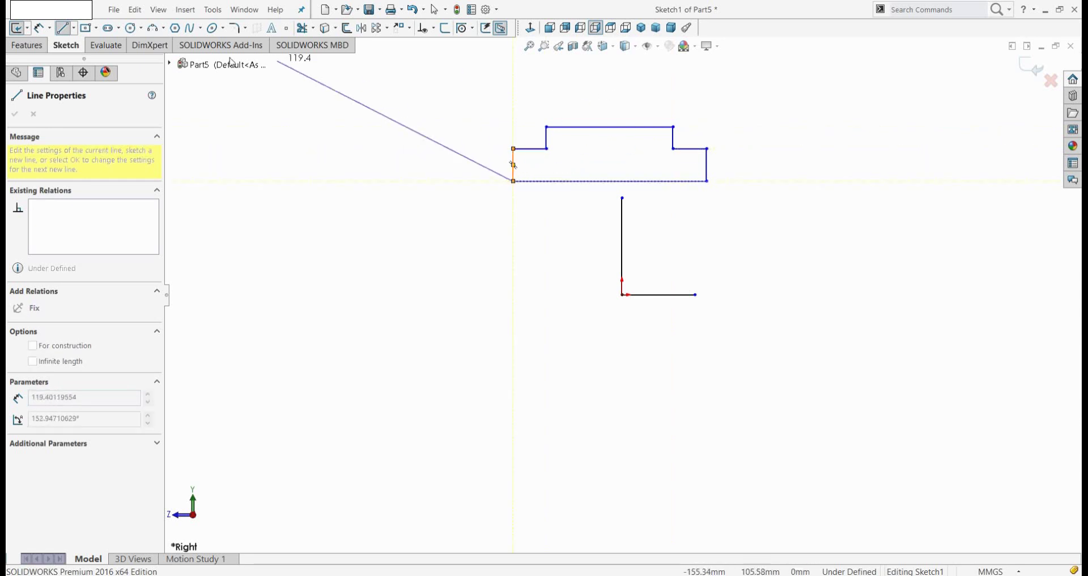
Dimension the stepped profile's long bottom edge to 71 mm
click(40, 29)
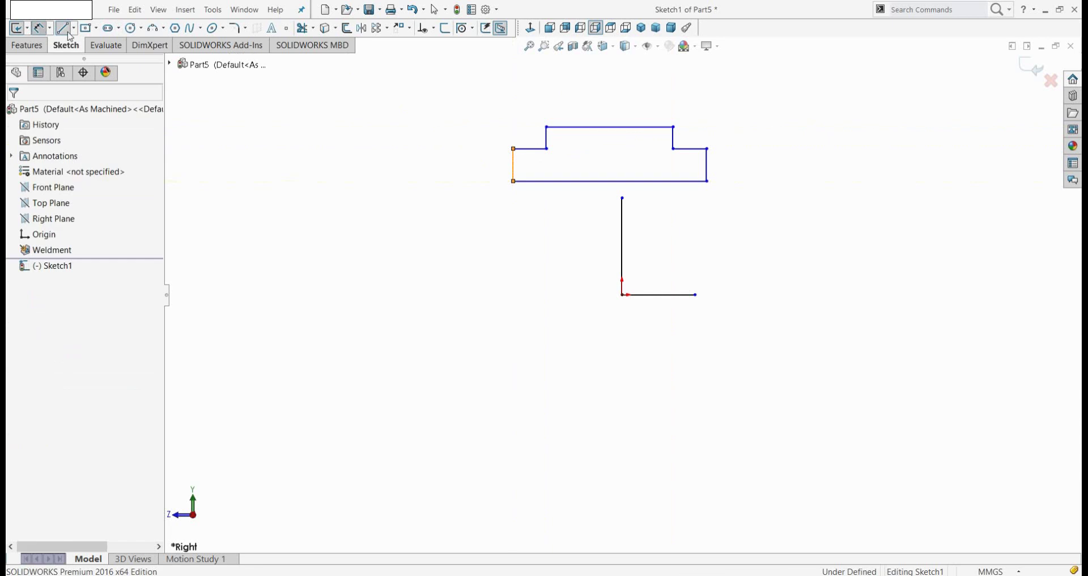
click(650, 192)
click(623, 349)
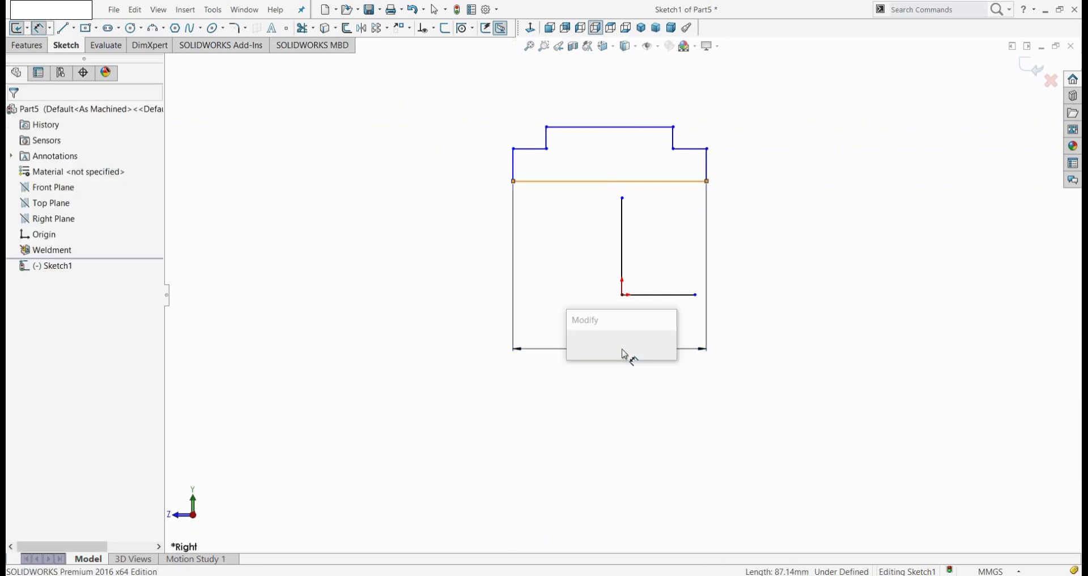
text(71)
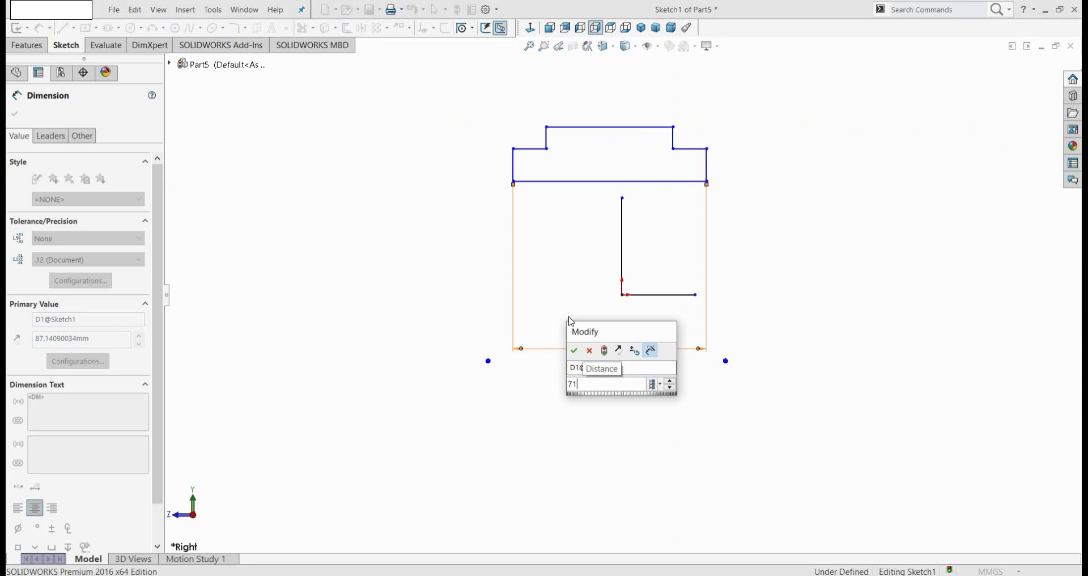
key(Return)
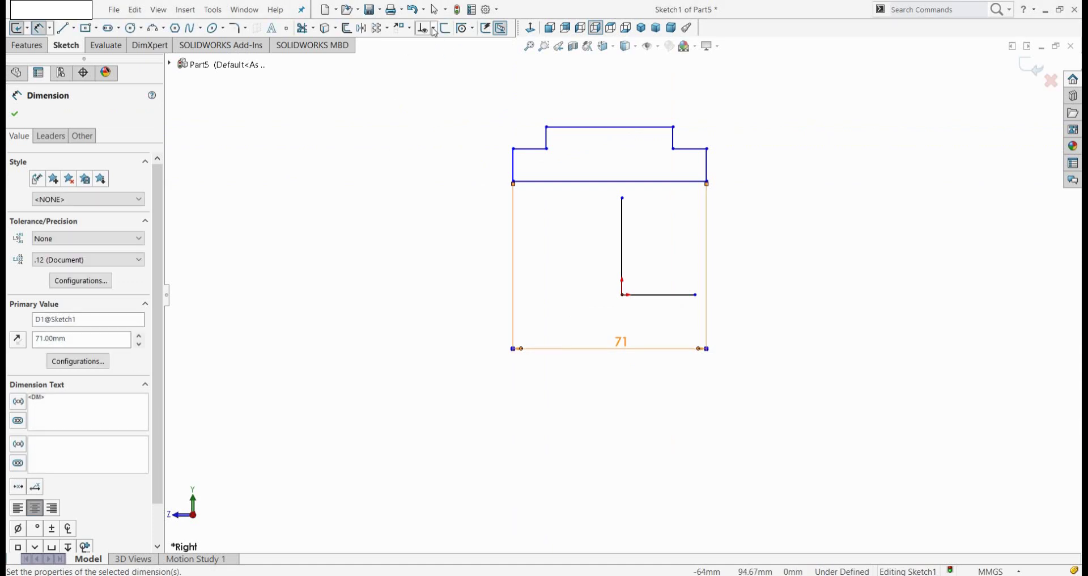
click(434, 30)
click(437, 57)
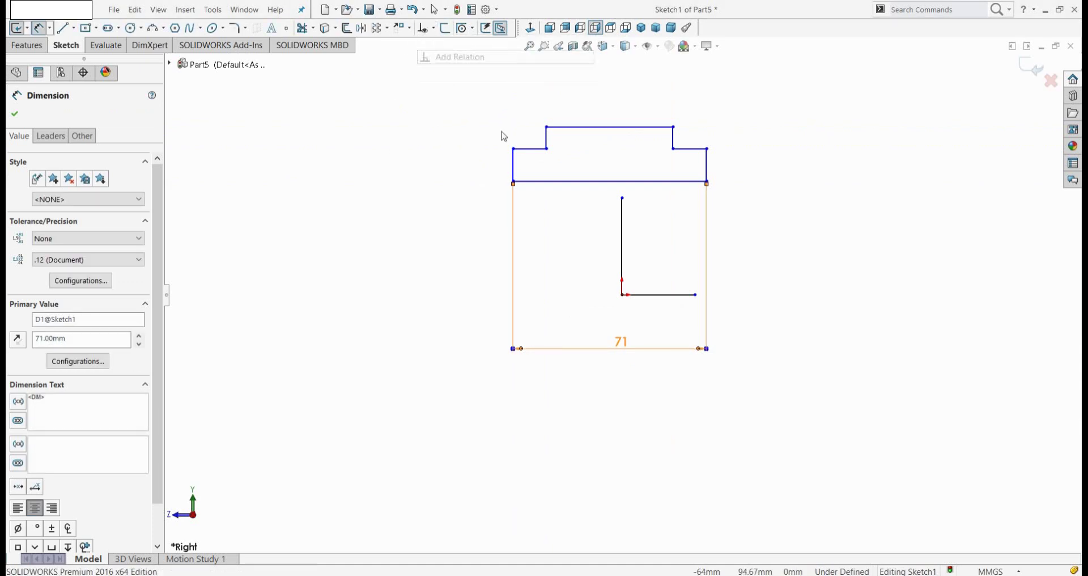
click(513, 163)
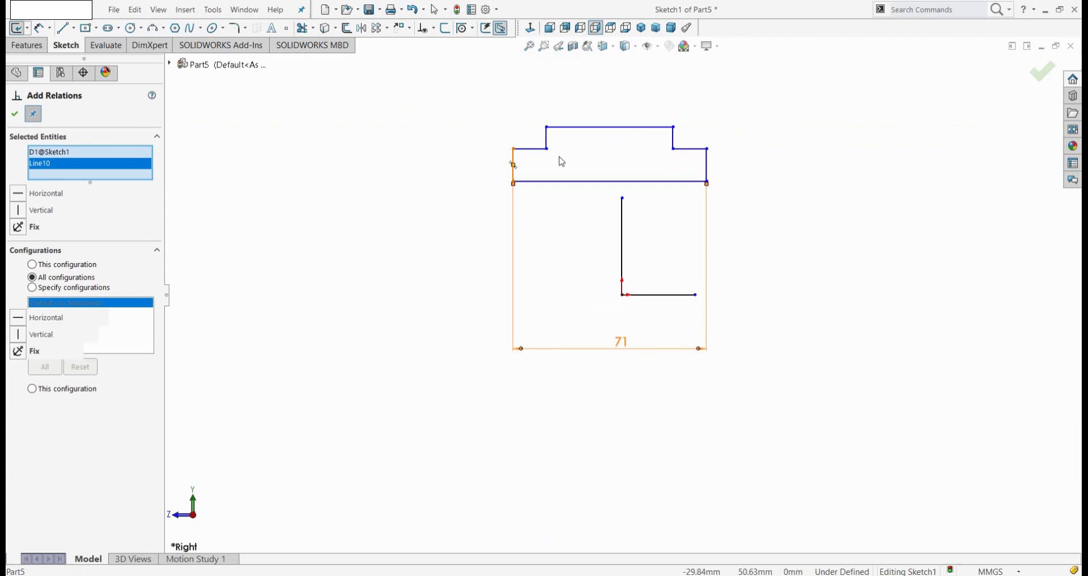
click(707, 165)
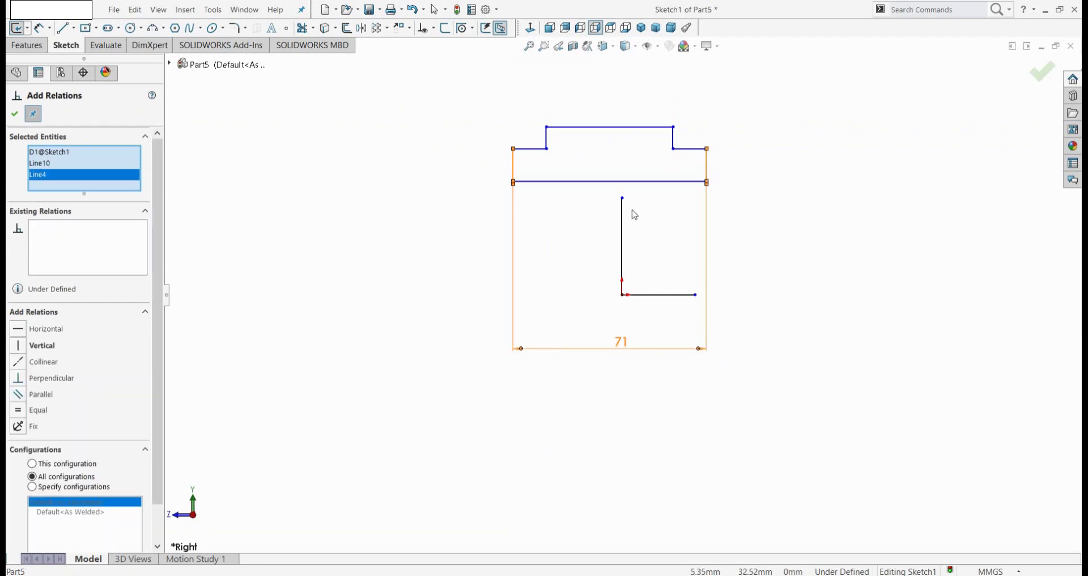
click(14, 116)
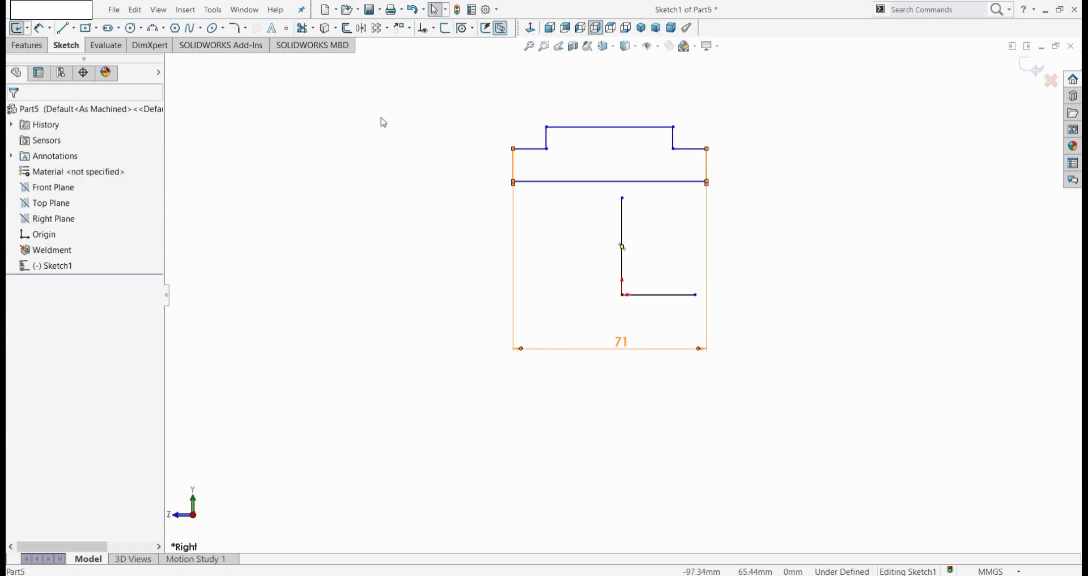
Convert the vertical line through the origin to construction geometry and make the profile's two outer side edges symmetric about it
click(625, 223)
click(673, 185)
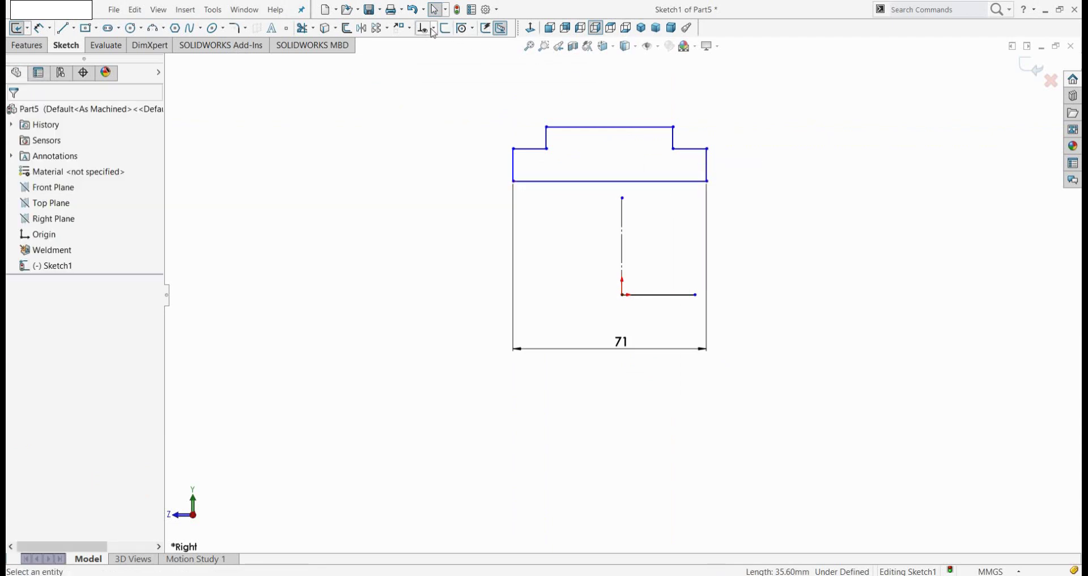
click(434, 30)
click(440, 57)
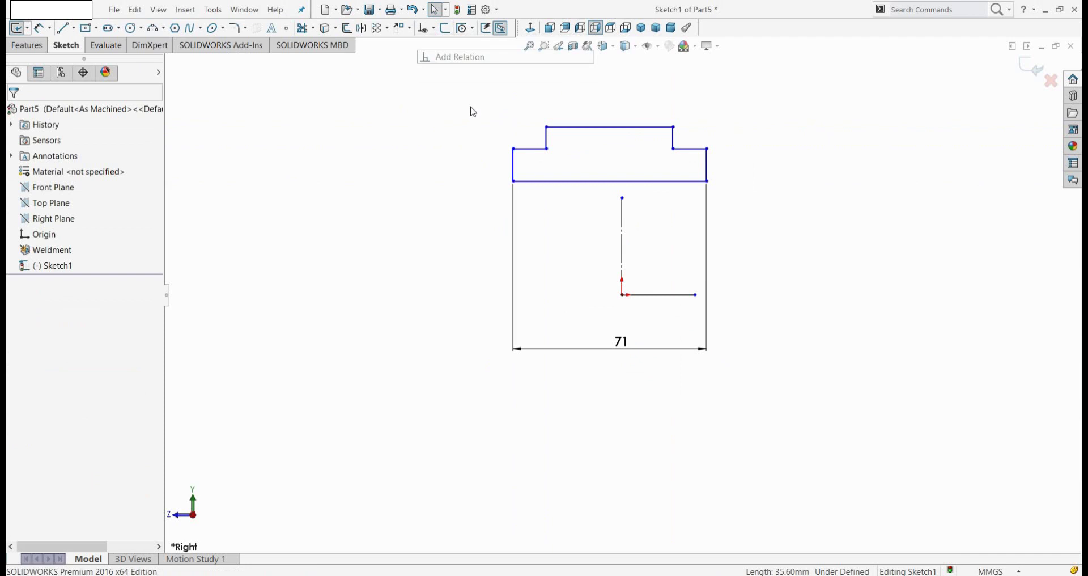
click(514, 162)
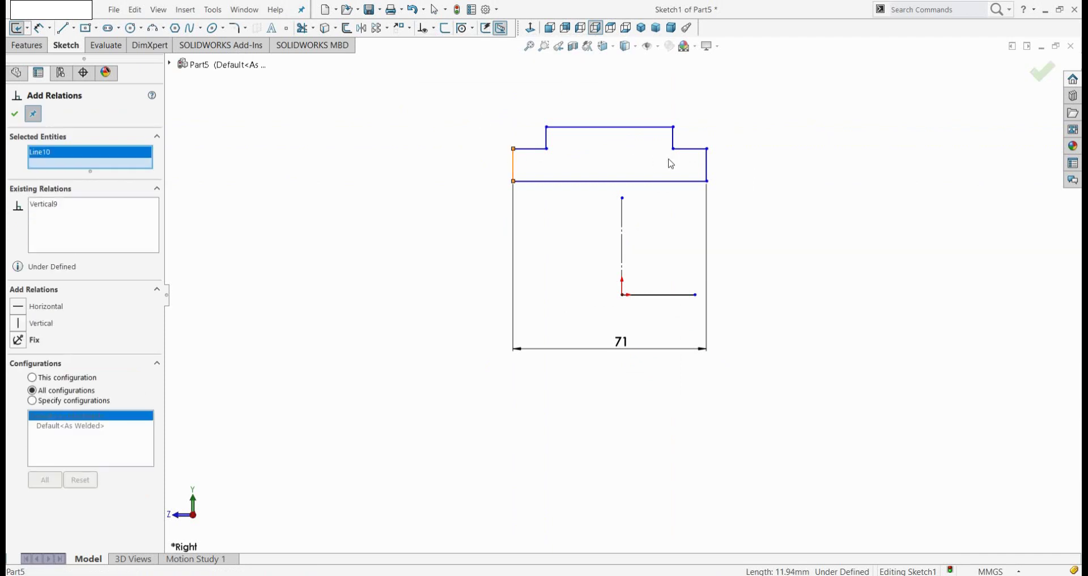
click(709, 163)
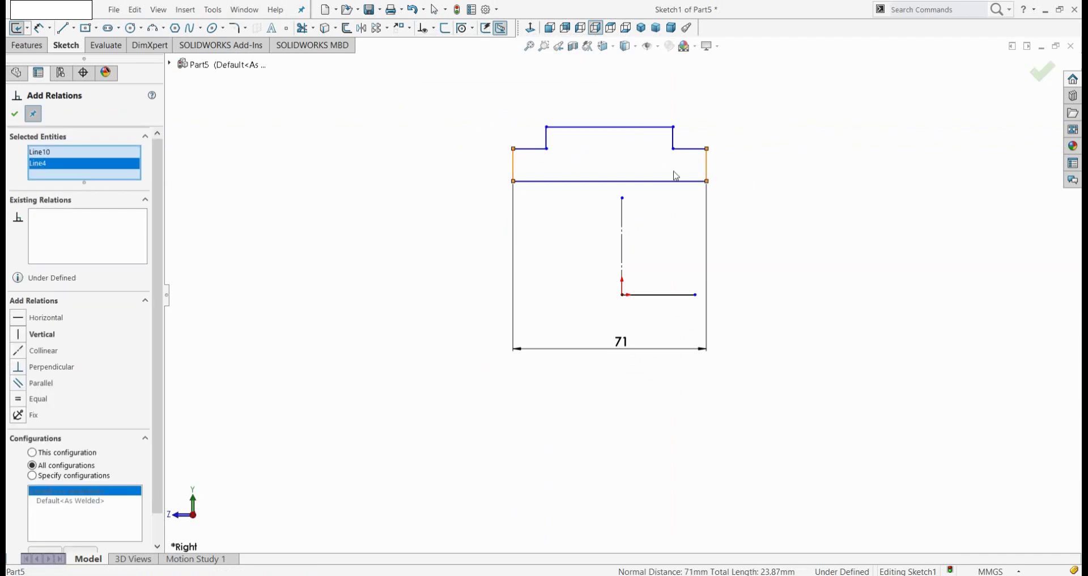
click(622, 225)
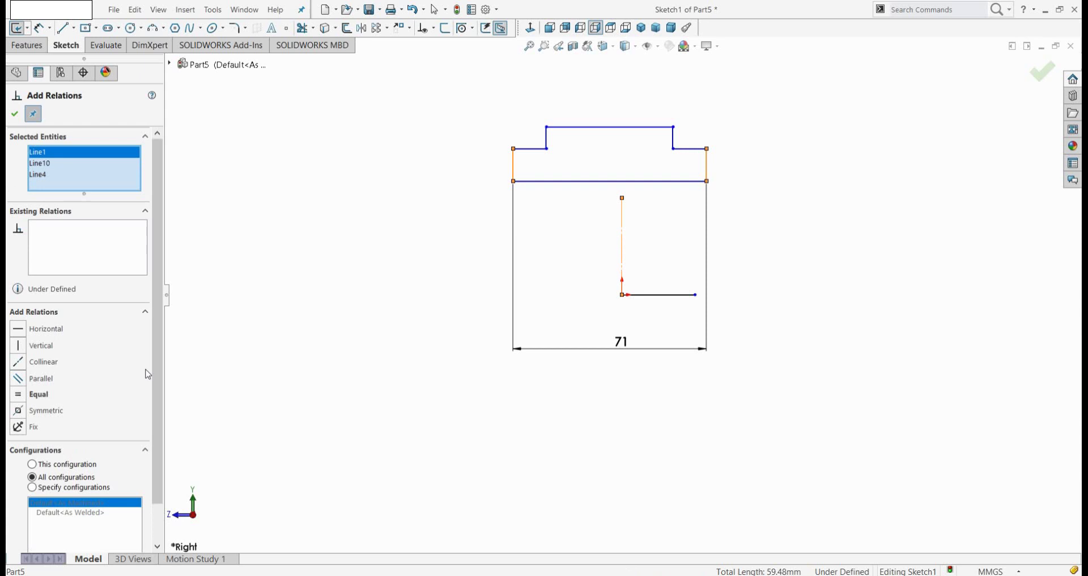
click(19, 412)
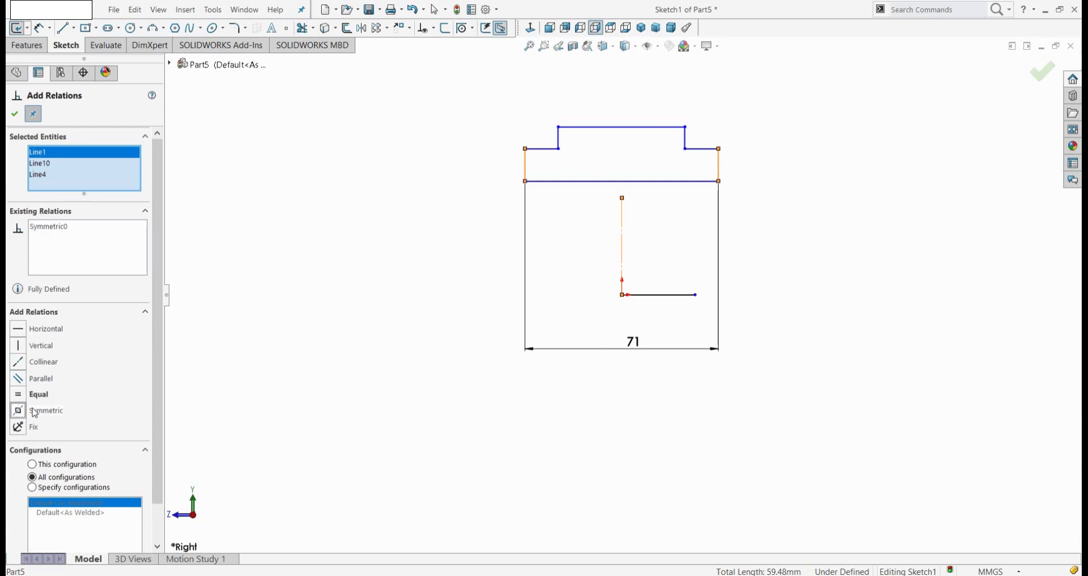
click(46, 29)
click(623, 181)
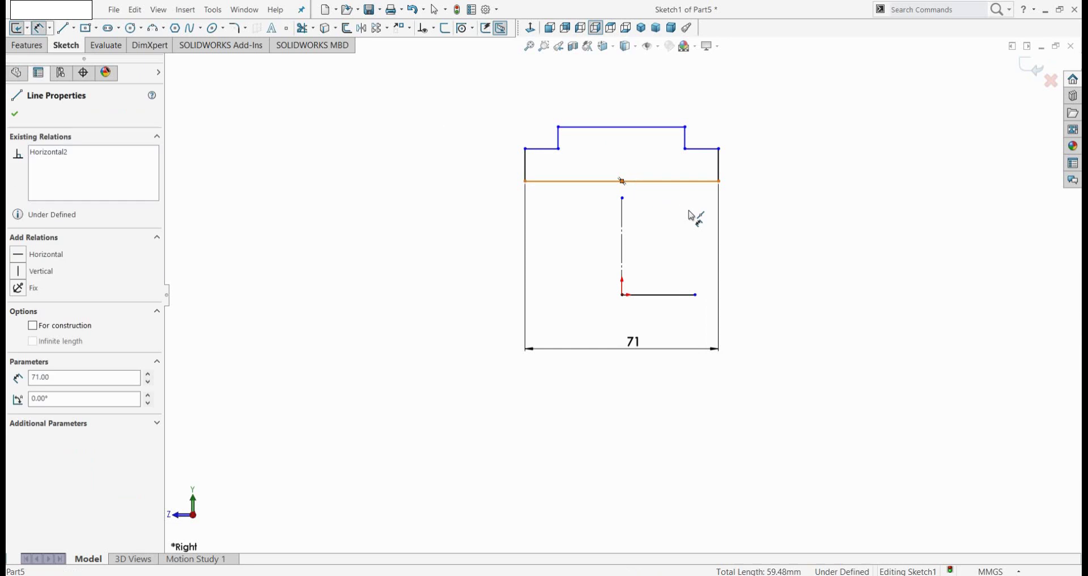
key(Escape)
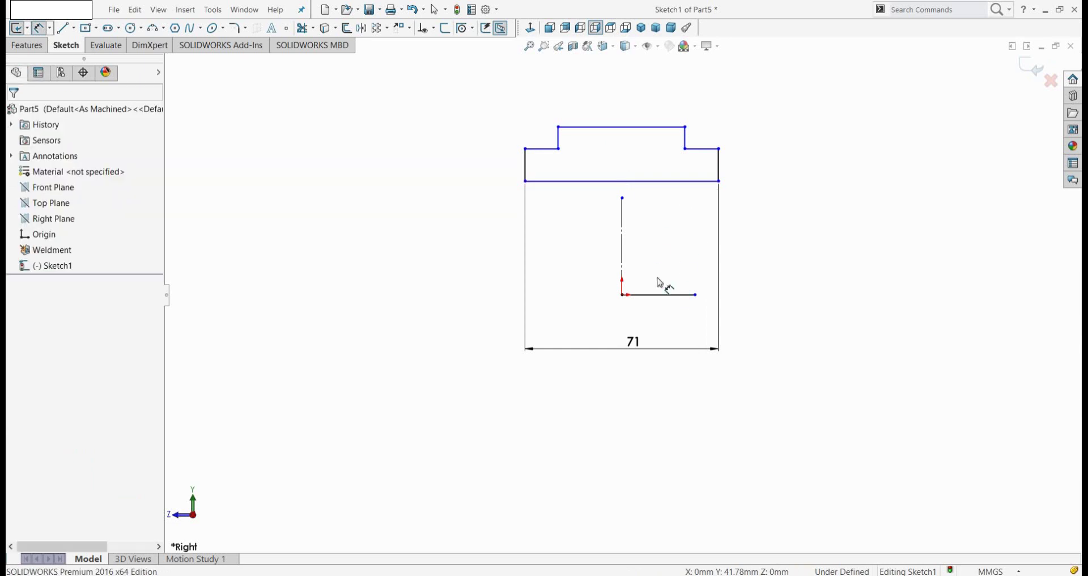
key(Escape)
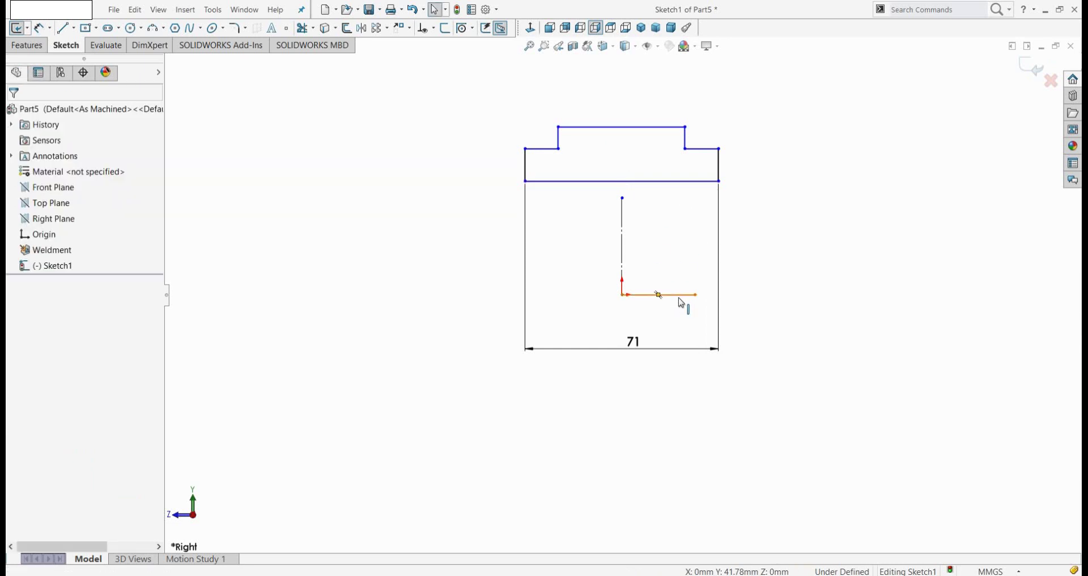
Convert the horizontal line from the origin to construction geometry
click(679, 295)
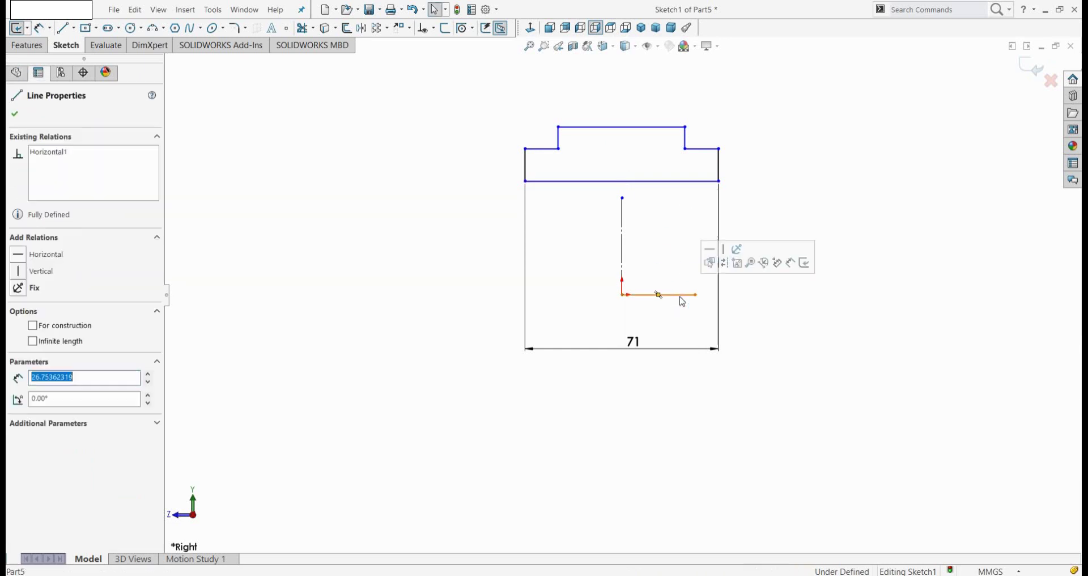
click(725, 264)
key(Escape)
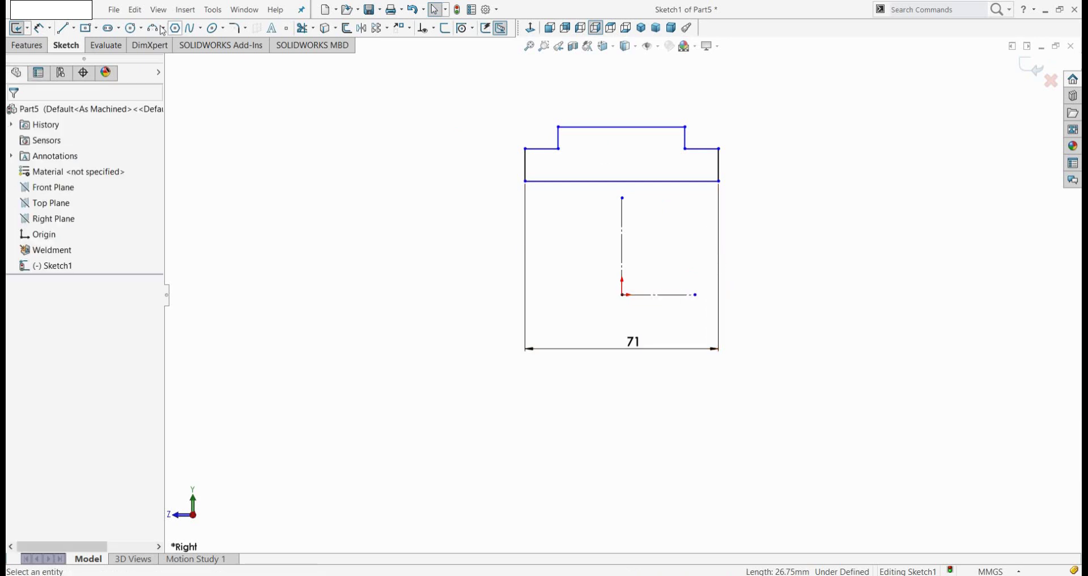
Dimension the profile's long bottom edge as a 20 mm diameter about the horizontal construction line
click(42, 30)
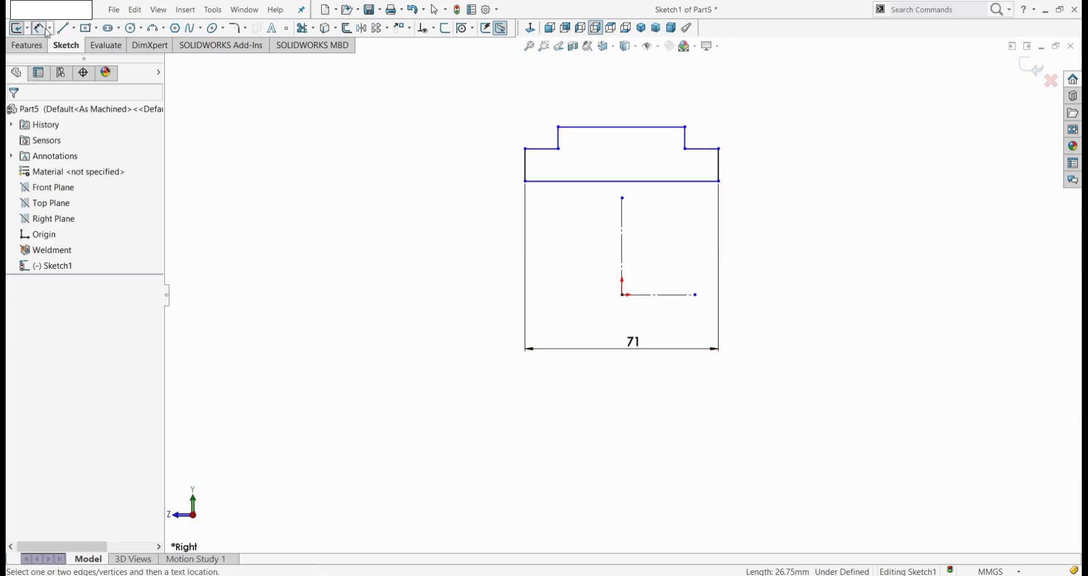
click(674, 183)
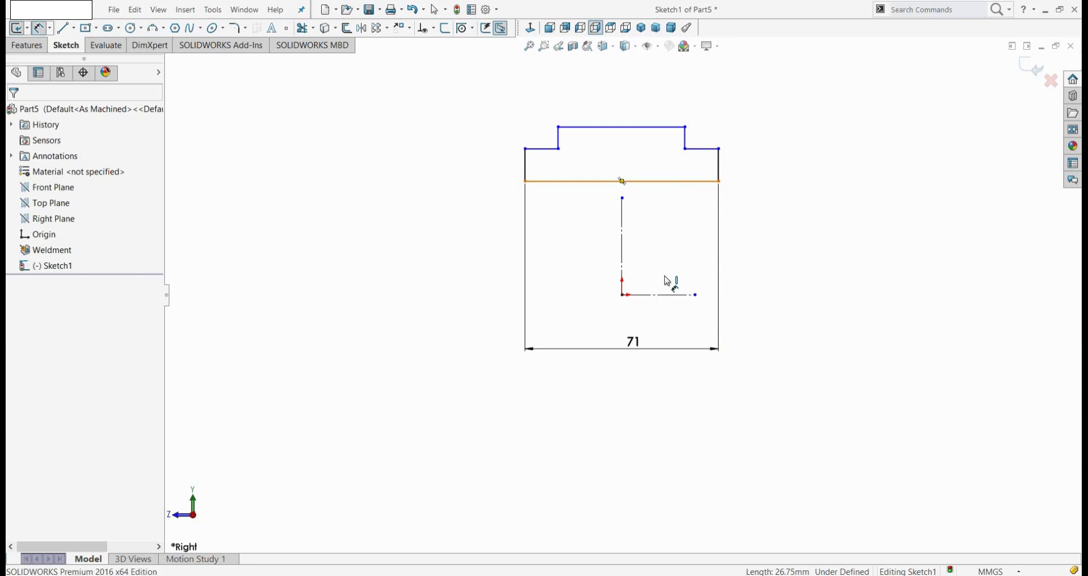
click(675, 295)
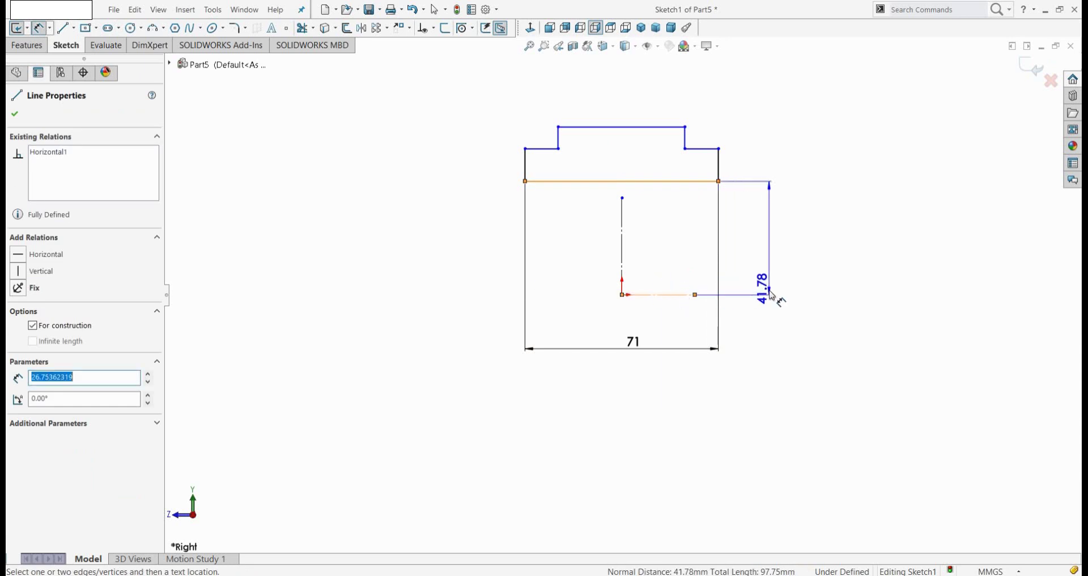
click(763, 338)
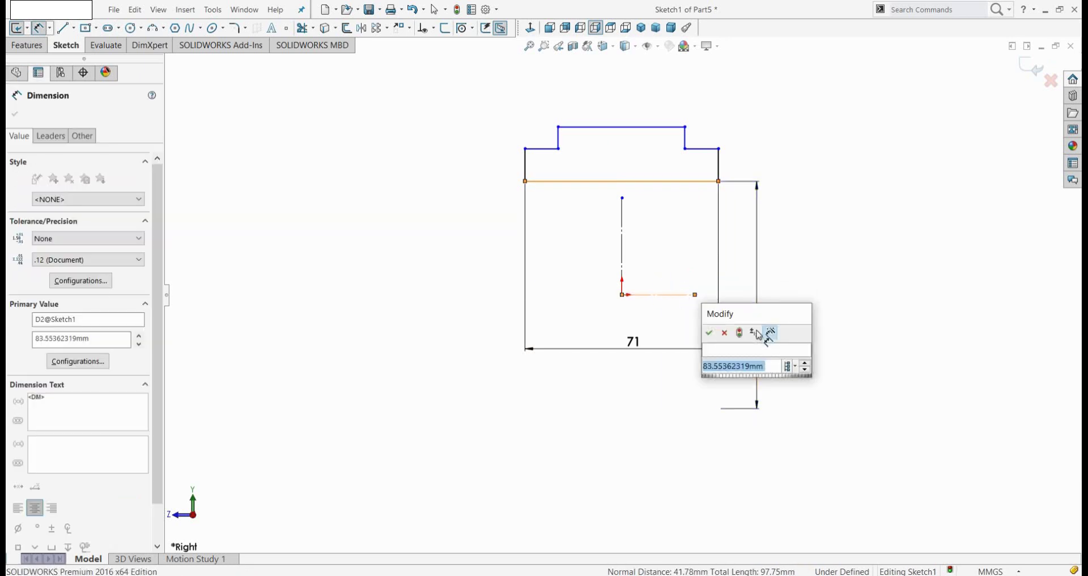
text(20)
key(Return)
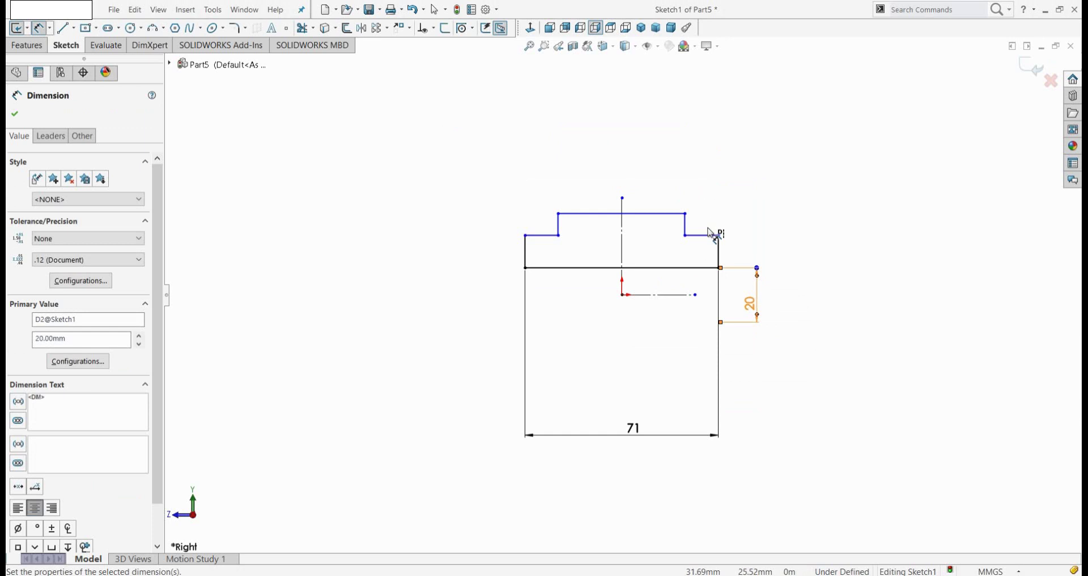
Dimension the profile's right shoulder edge as a 40 mm diameter about the horizontal construction line
click(713, 236)
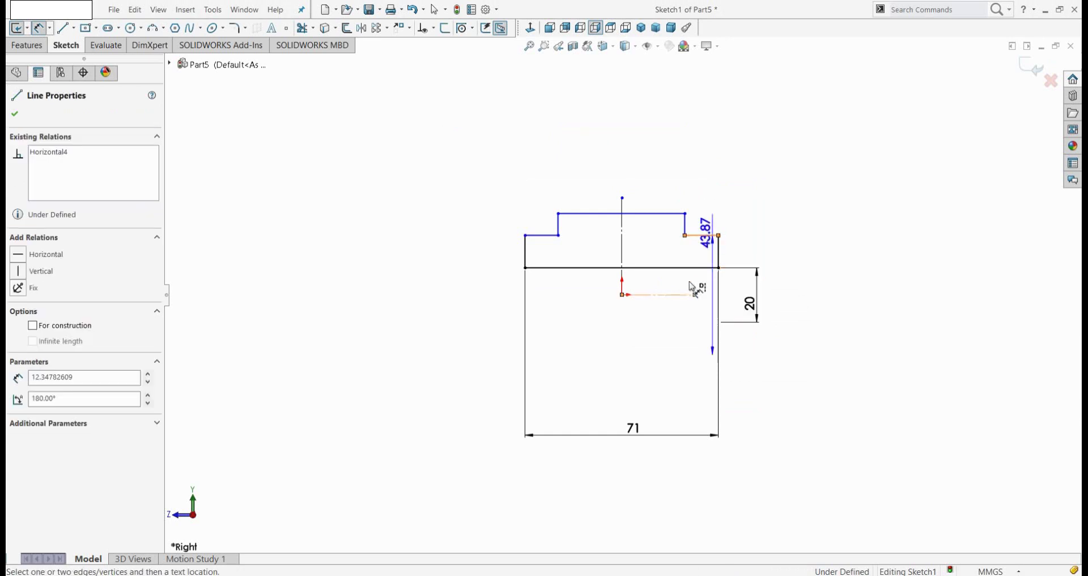
click(680, 294)
click(798, 292)
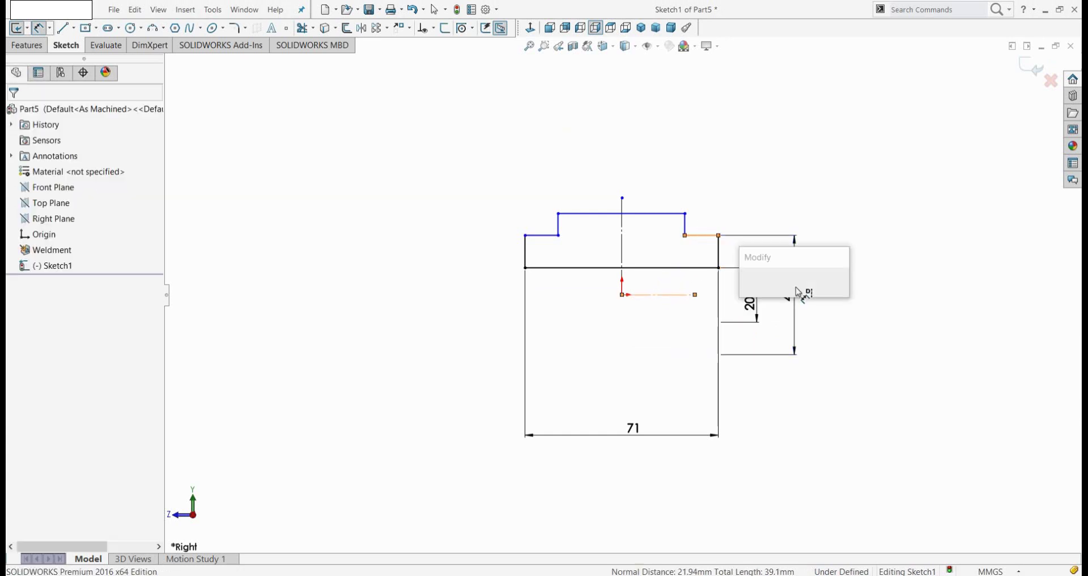
text(40)
key(Return)
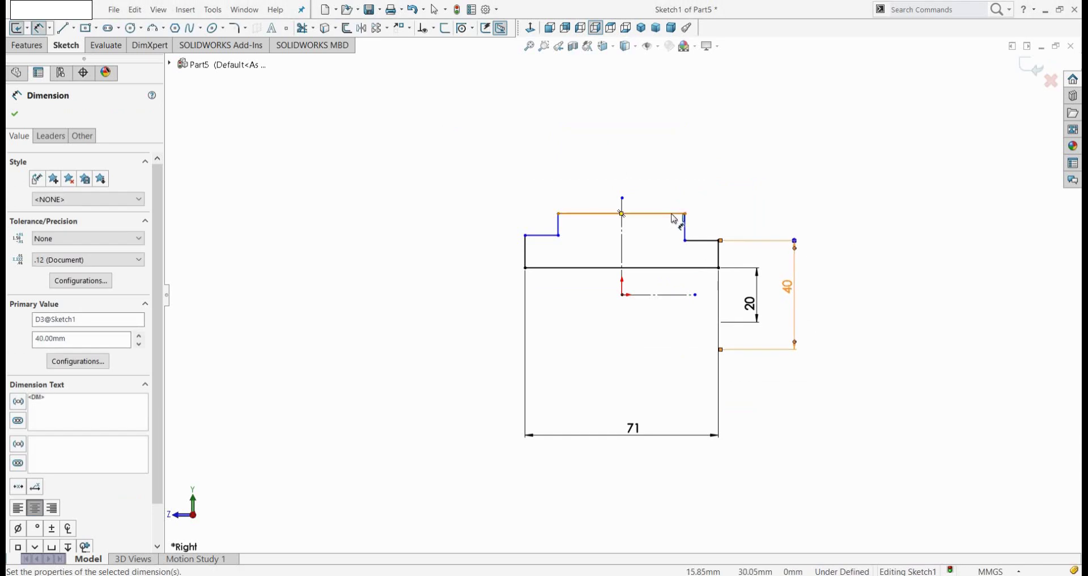
Dimension the raised section's top edge as a 45 mm diameter about the horizontal construction line
click(674, 215)
click(833, 282)
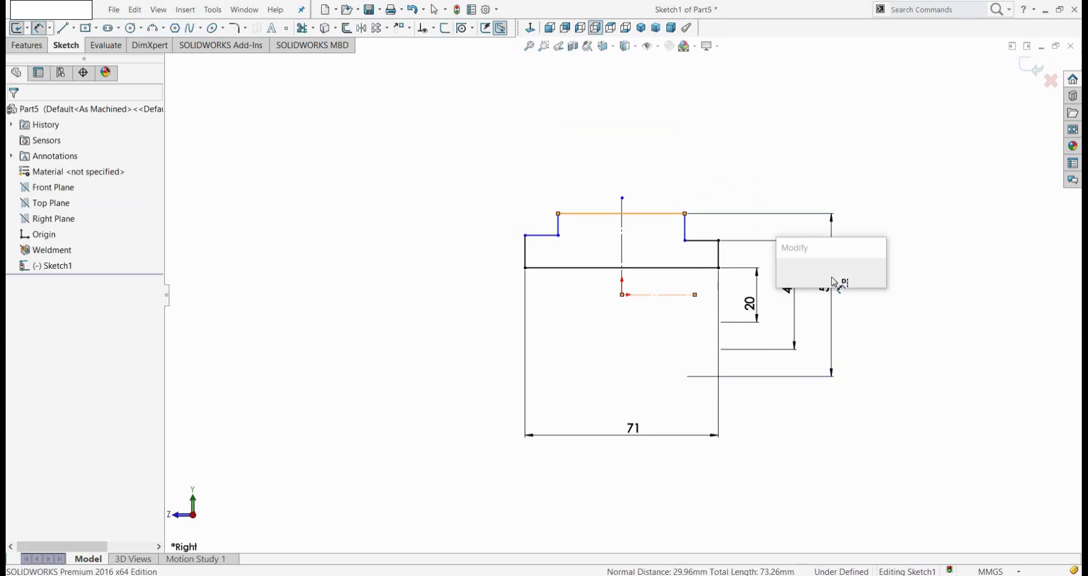
text(45)
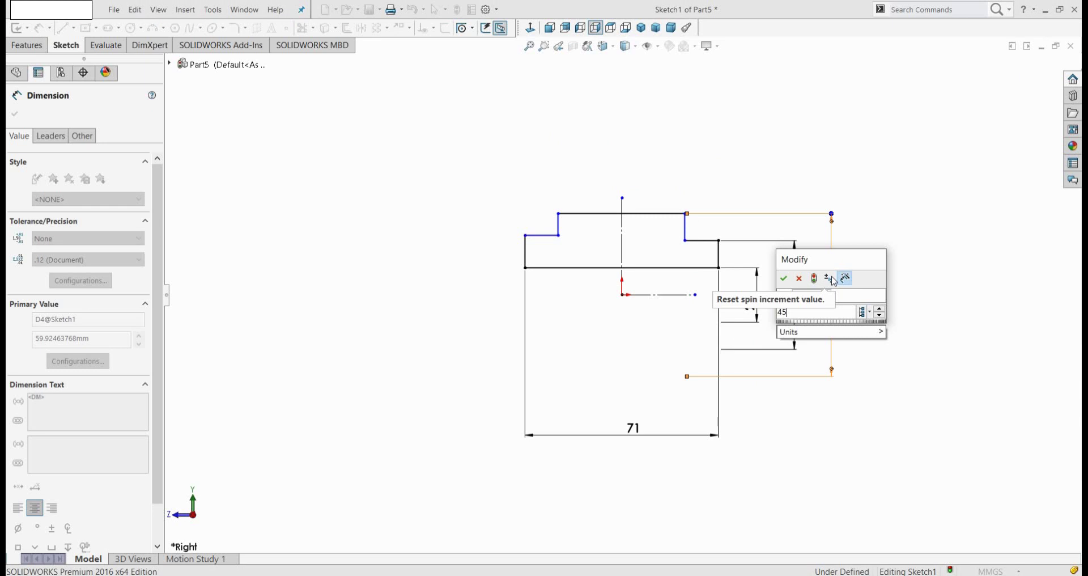
key(Return)
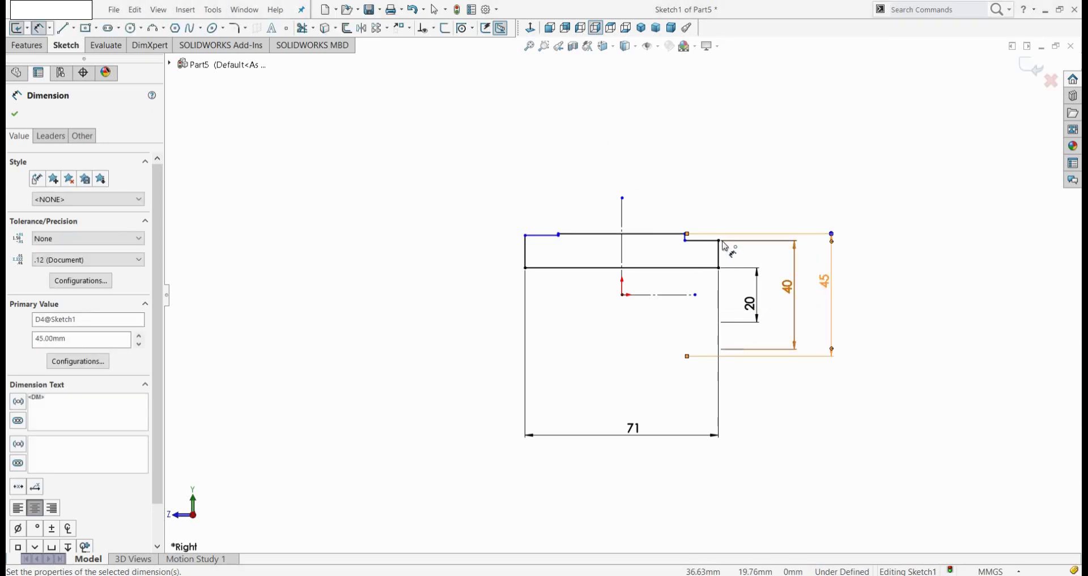
Dimension the lengths of the right and left shoulder edges to 18 mm each
click(710, 242)
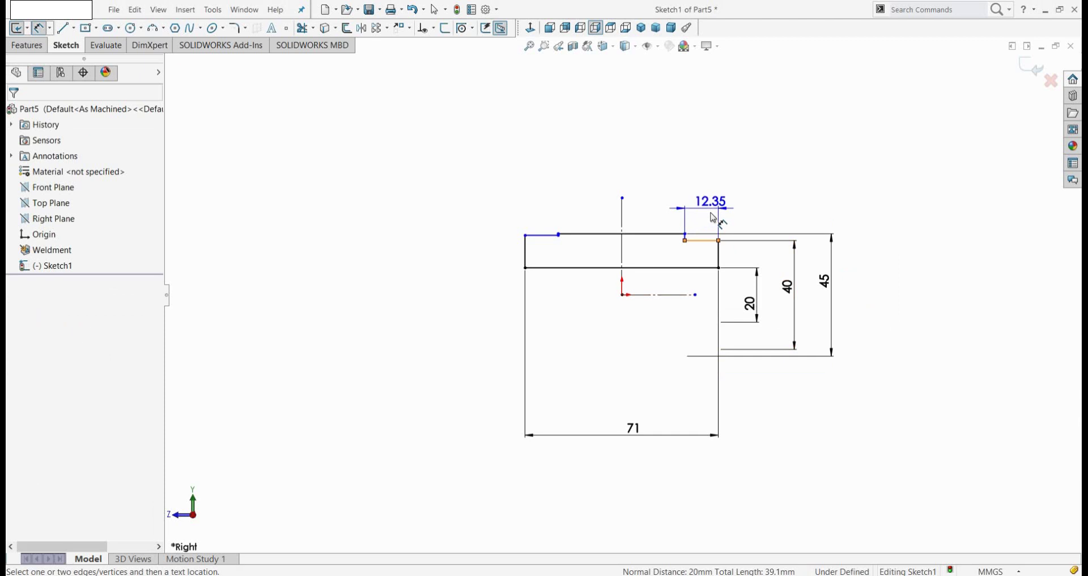
click(708, 210)
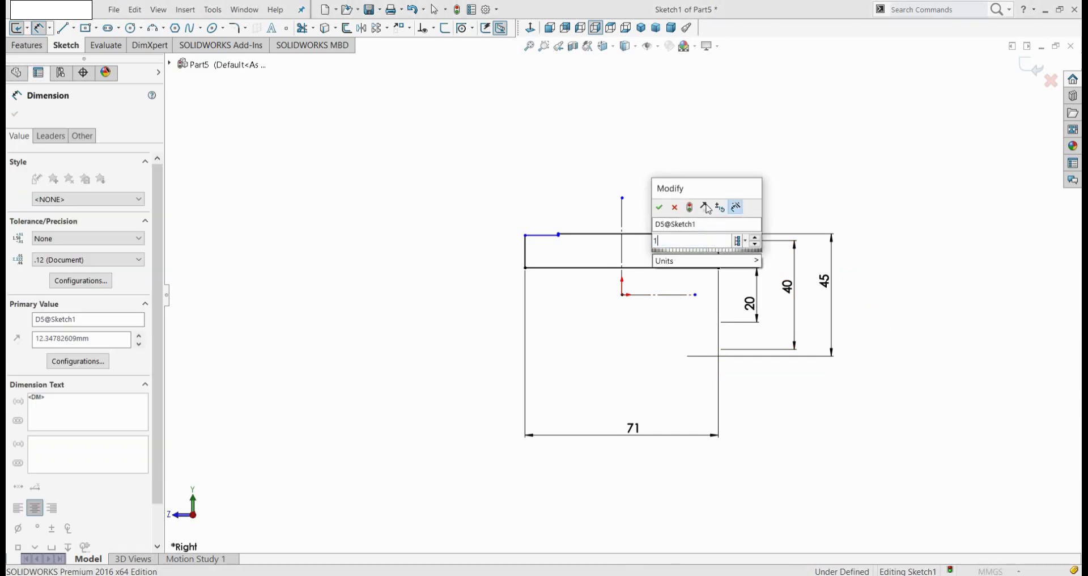
click(659, 208)
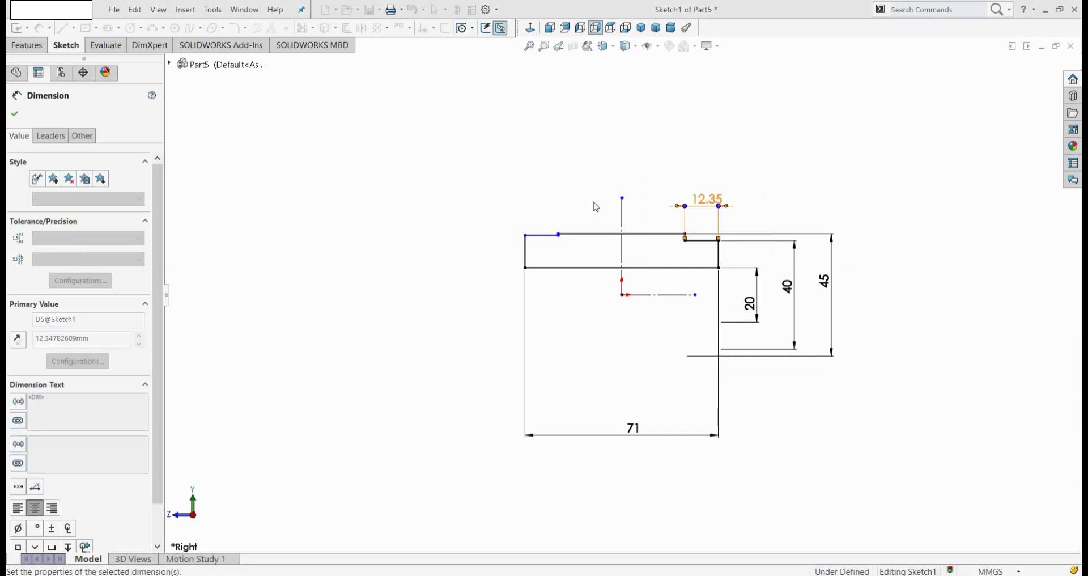
click(542, 234)
click(544, 205)
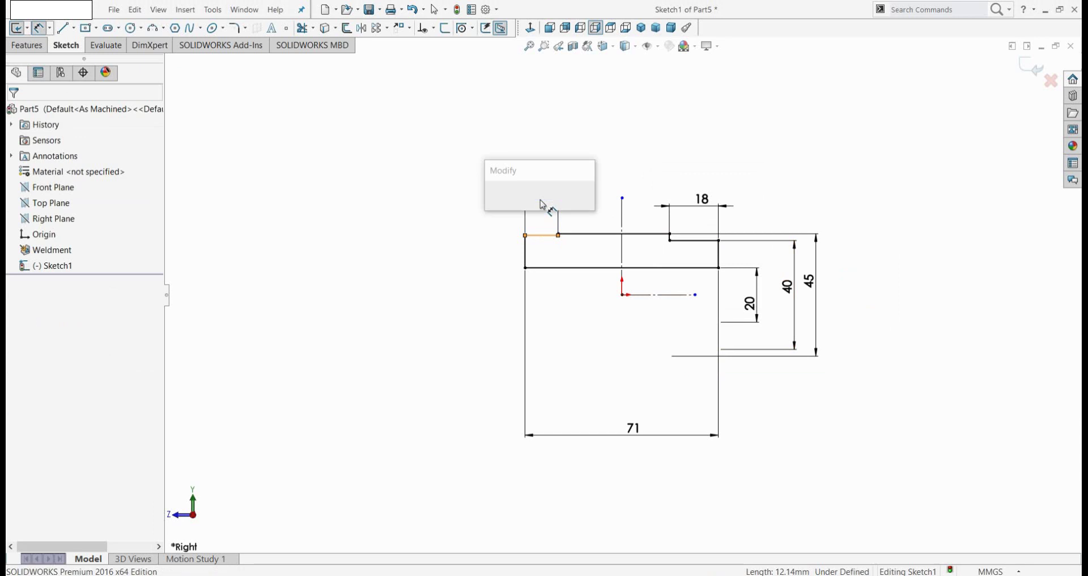
text(18)
key(Return)
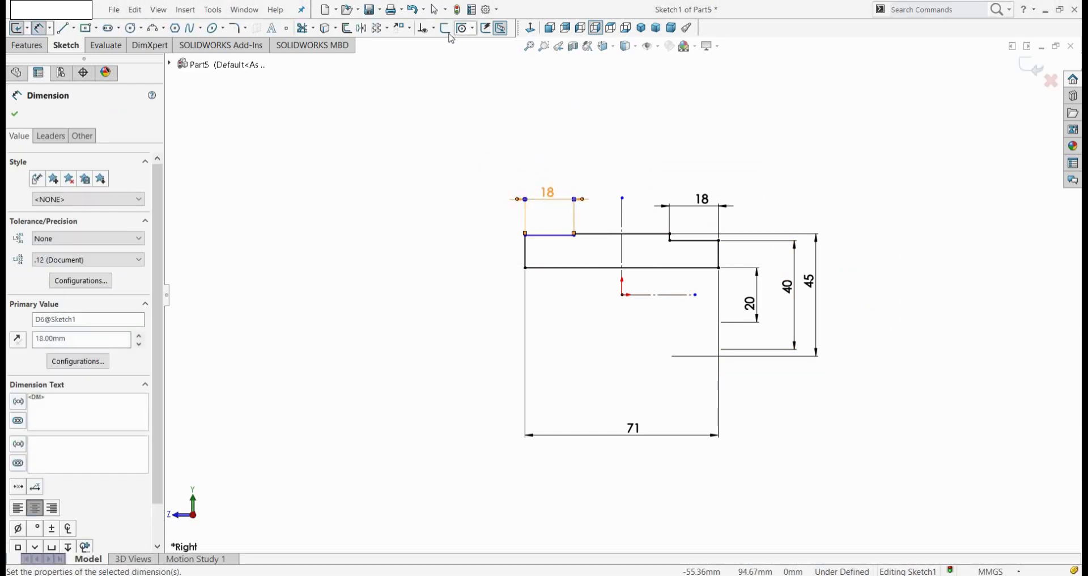
Add a collinear relation between the profile's left and right shoulder edges
click(435, 27)
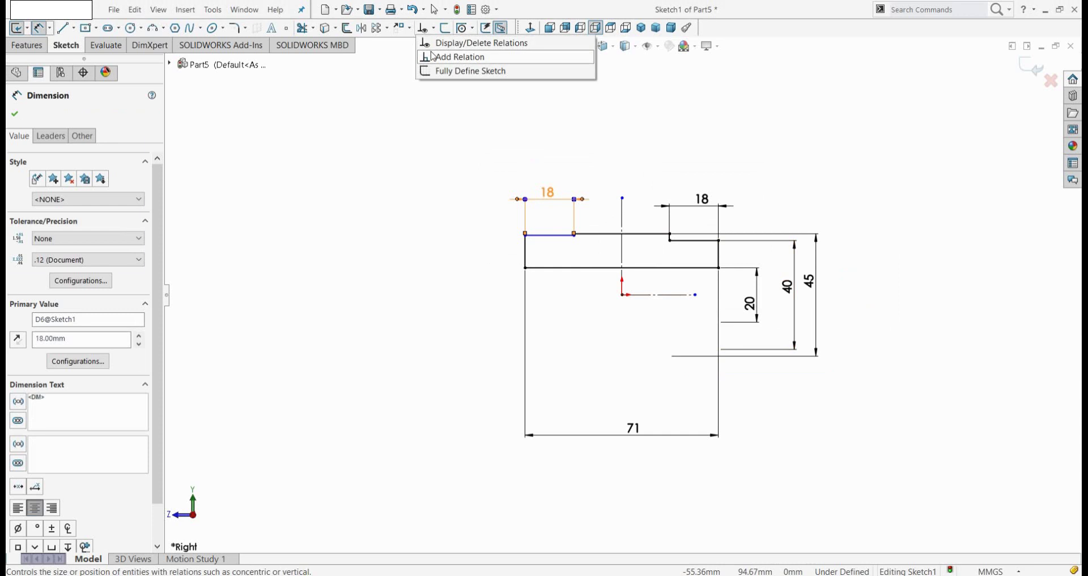
click(436, 57)
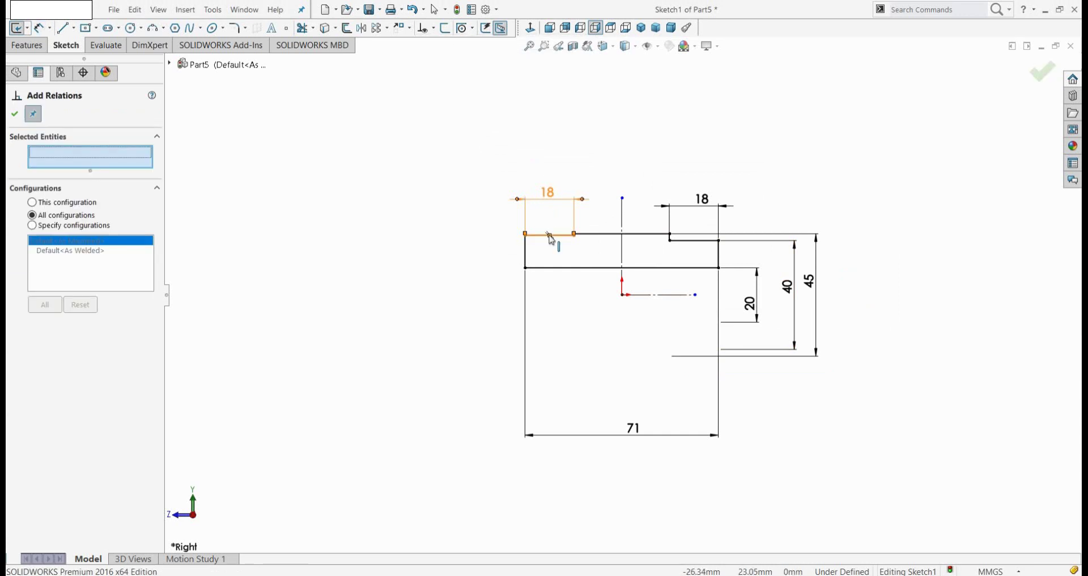
click(571, 242)
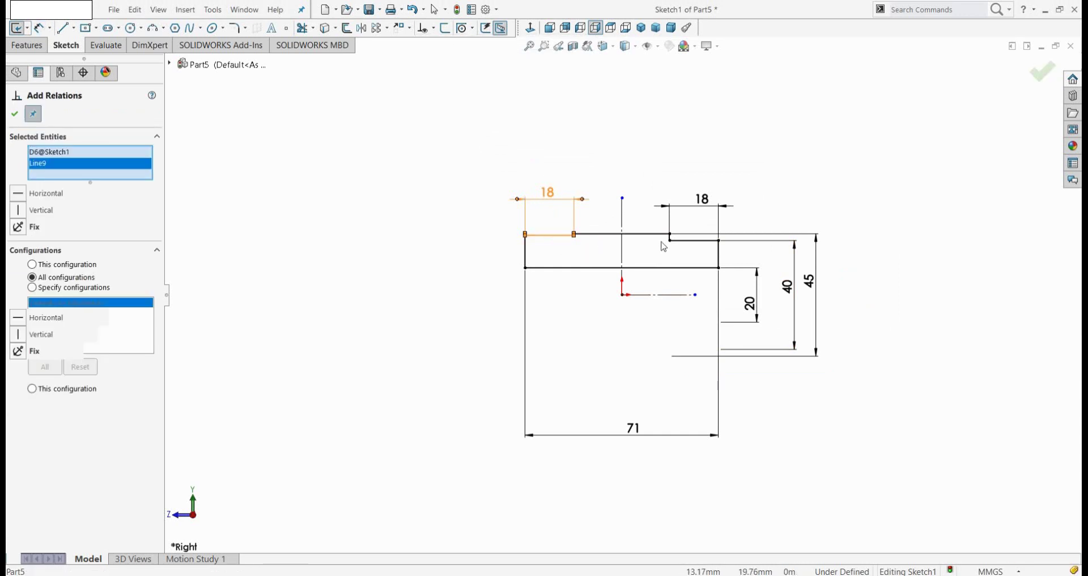
click(685, 246)
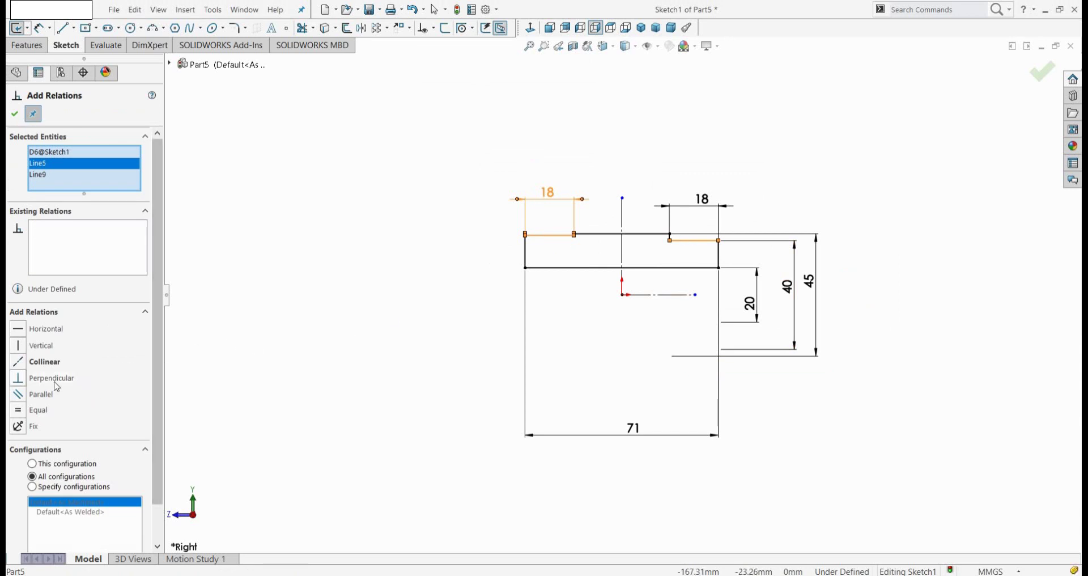
click(15, 363)
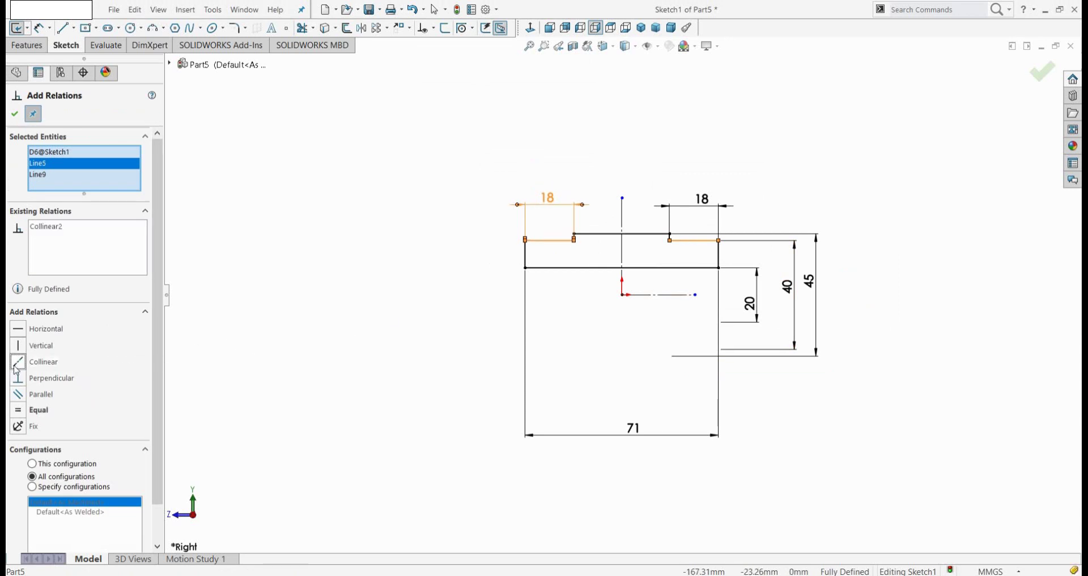
key(Escape)
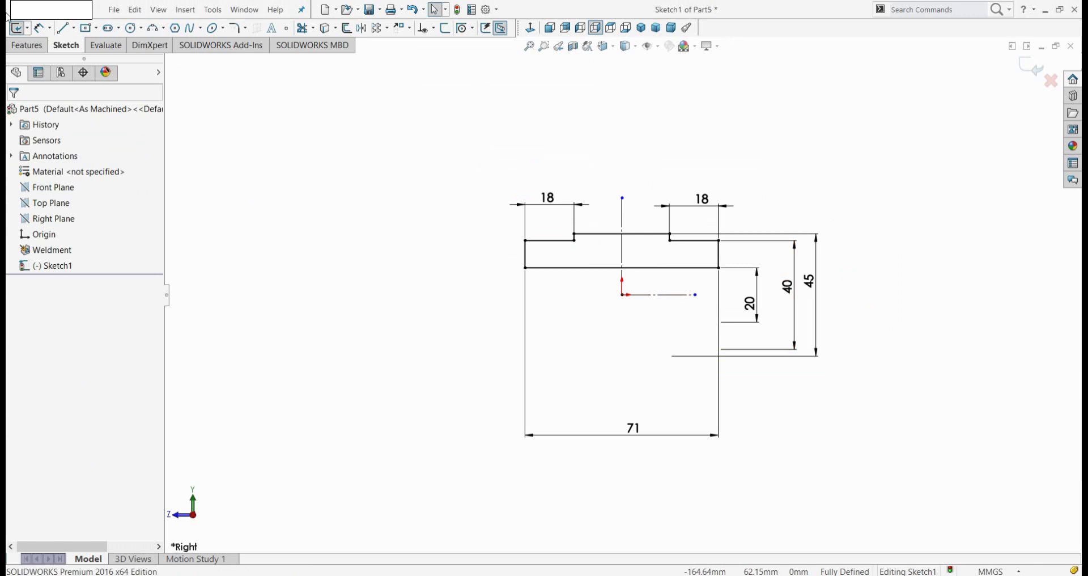
Finish the sketch and revolve the profile 360 degrees about the horizontal construction line
click(15, 29)
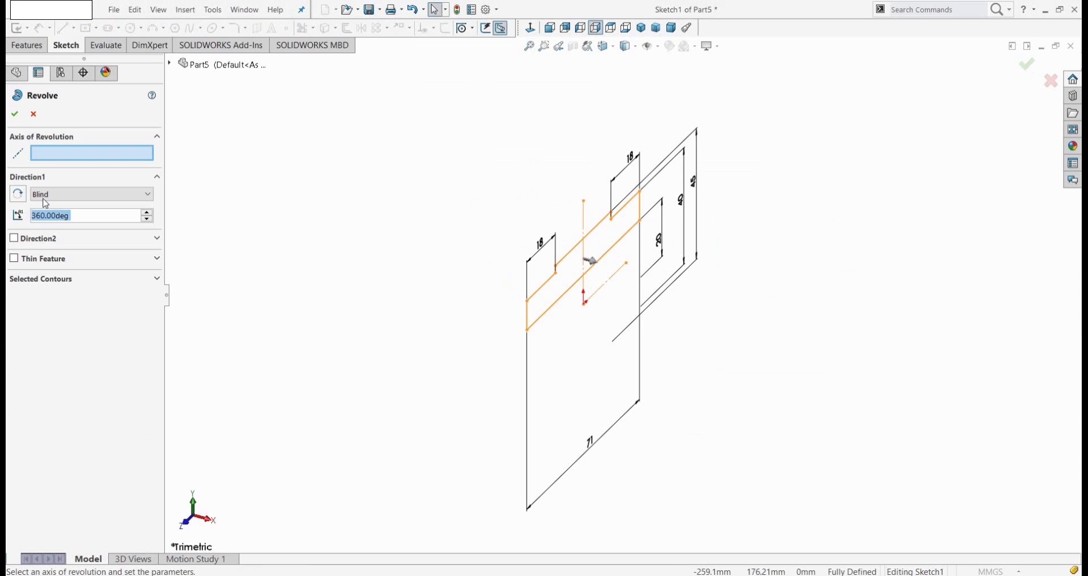
click(606, 285)
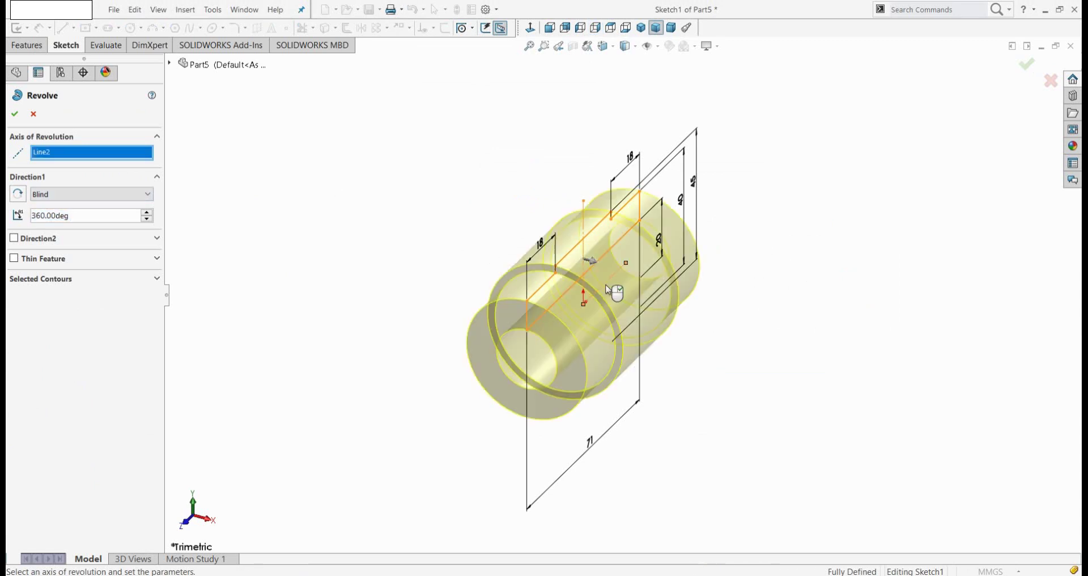
click(15, 115)
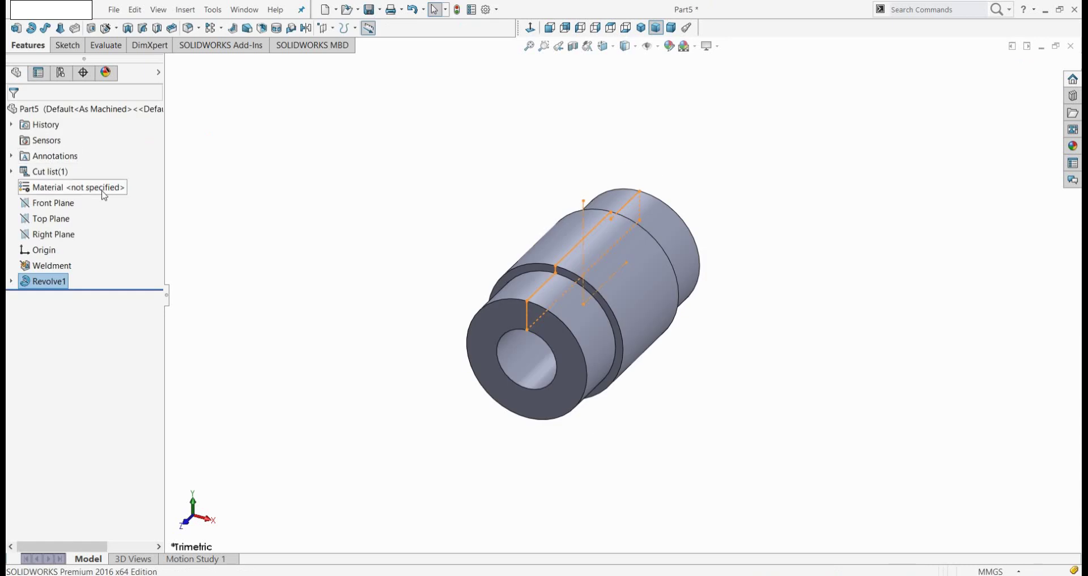
Assign the material 1.0037 (S235JR) from the DIN Steel (Structural) category to the part
right_click(98, 189)
click(128, 200)
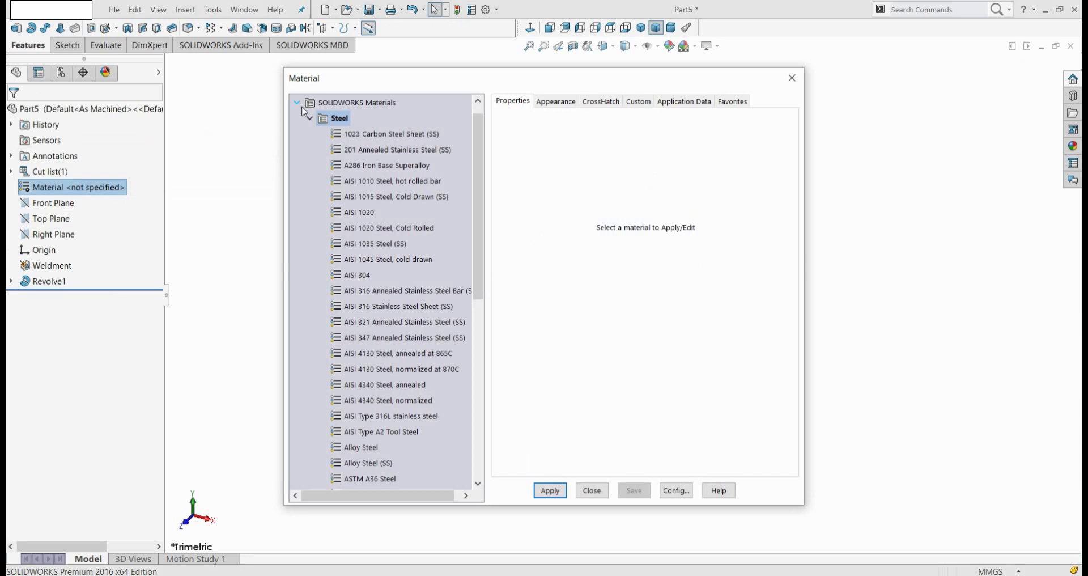
click(298, 104)
click(297, 102)
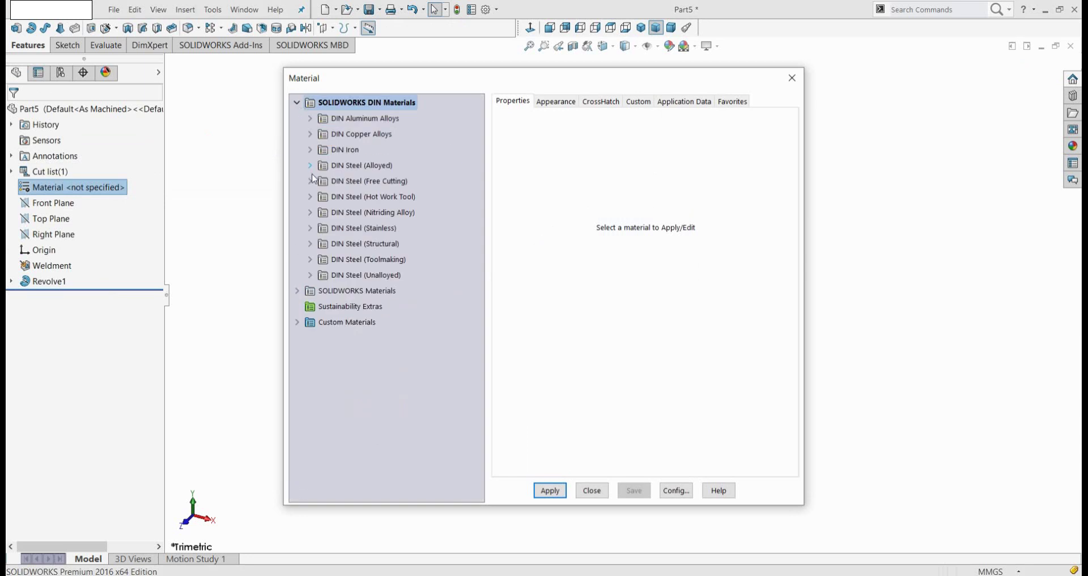
click(312, 244)
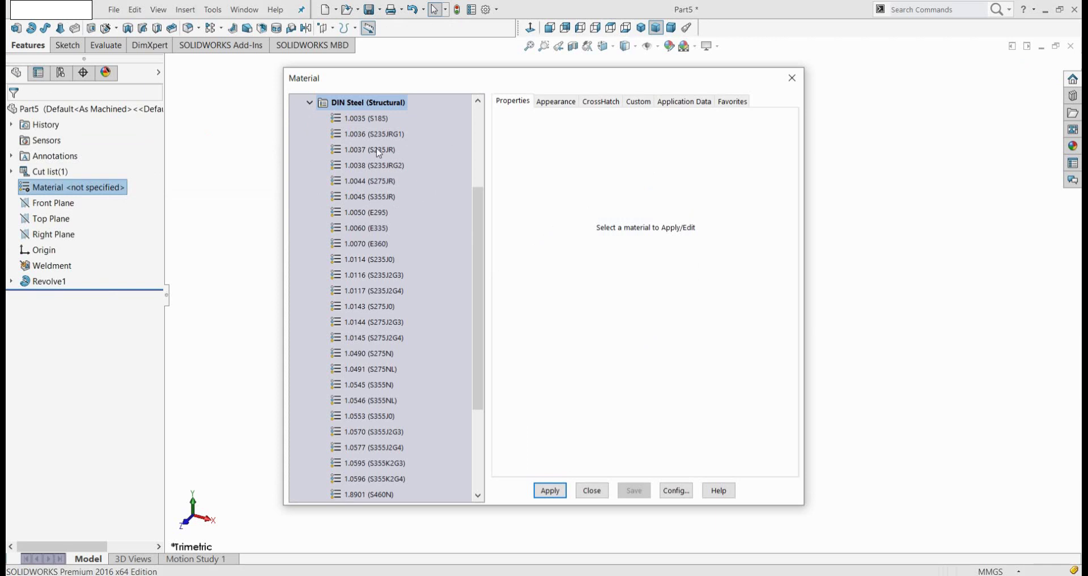
click(378, 151)
click(545, 491)
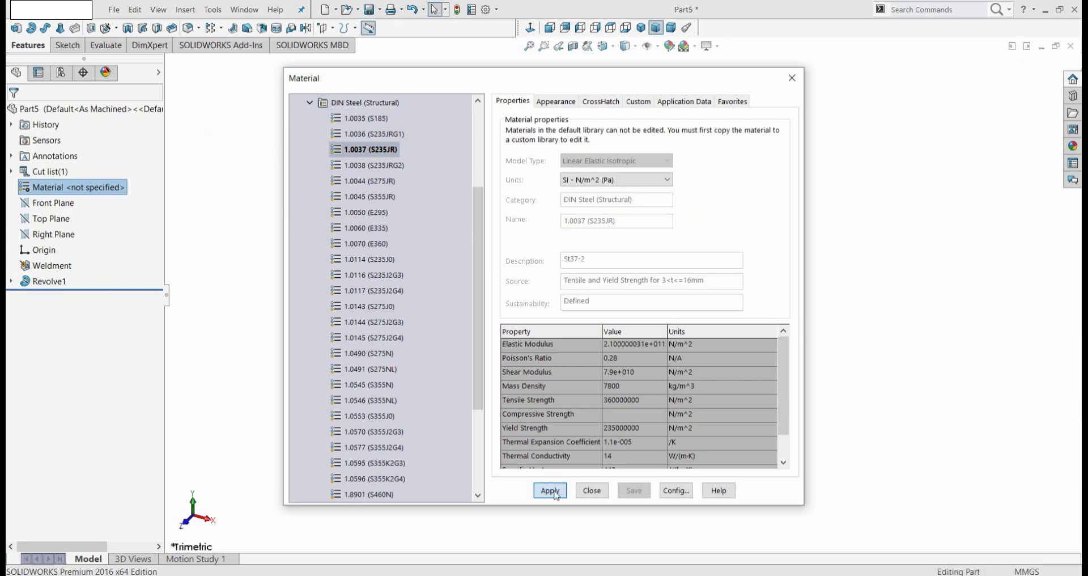
click(591, 491)
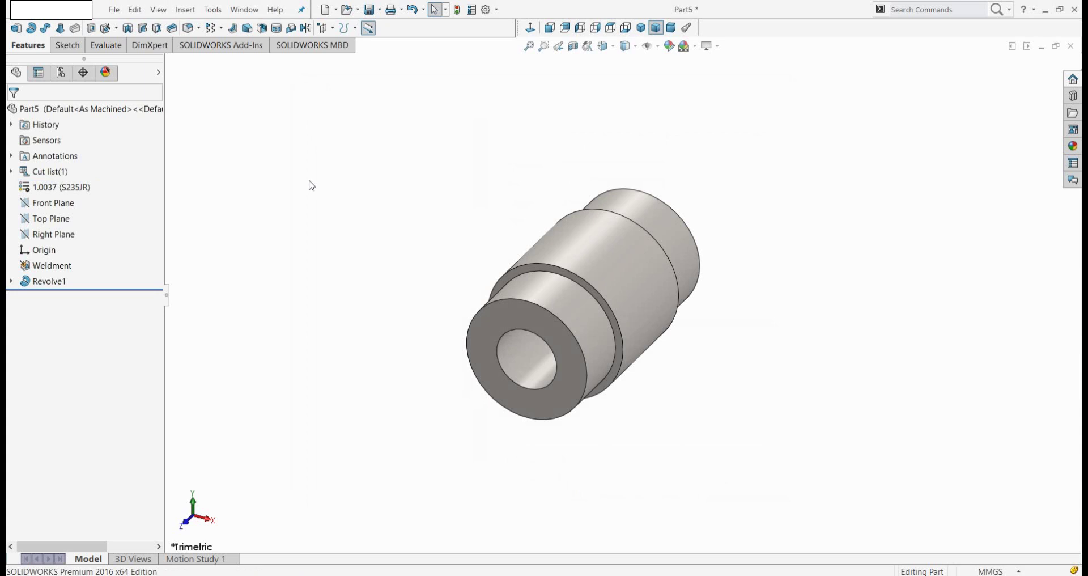
Start an Extruded Boss sketch on the narrow ring-shaped shoulder face near the part's front end, viewed normal to it
click(16, 28)
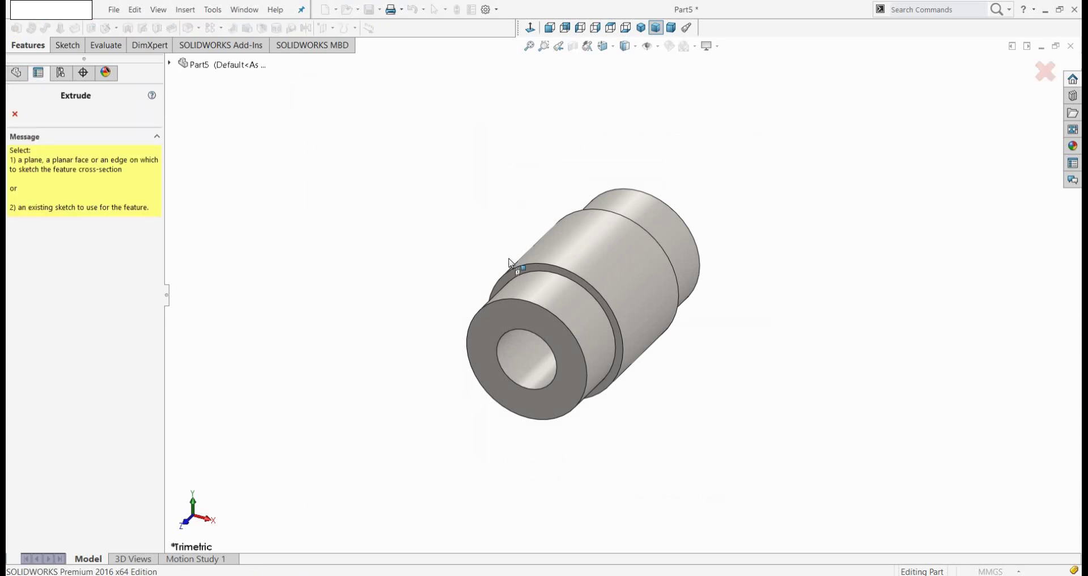
click(556, 274)
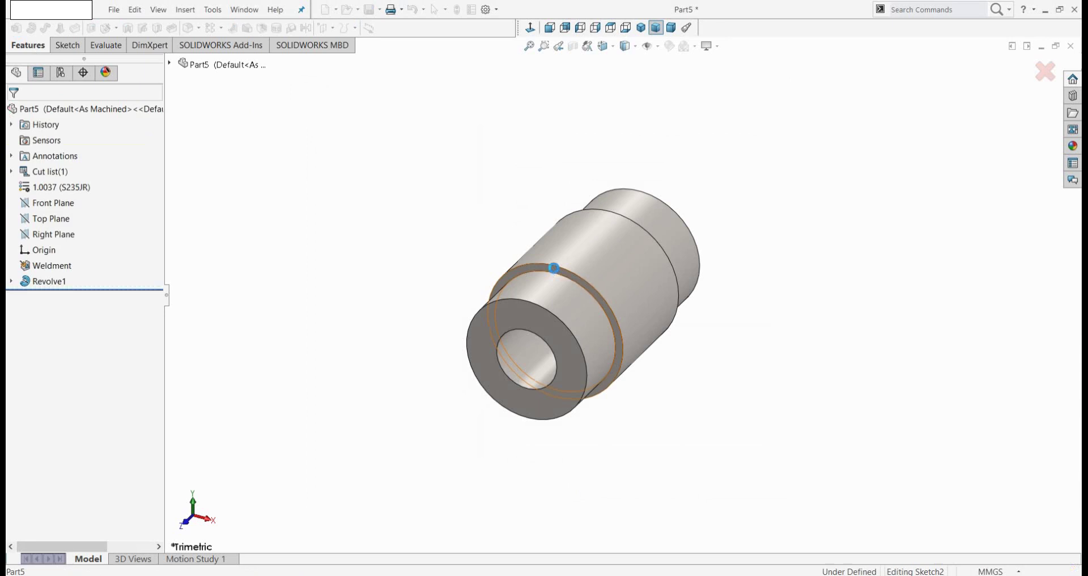
click(530, 30)
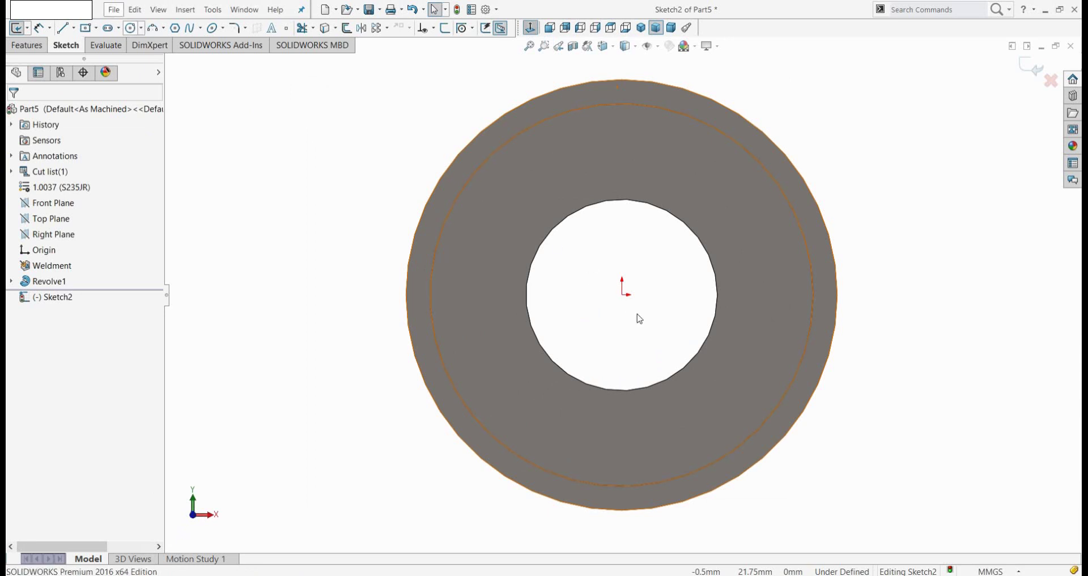
Sketch two circles centred on the origin, one snapped to the 20 mm radius shoulder edge and an outer one about 29 mm in radius
key(c)
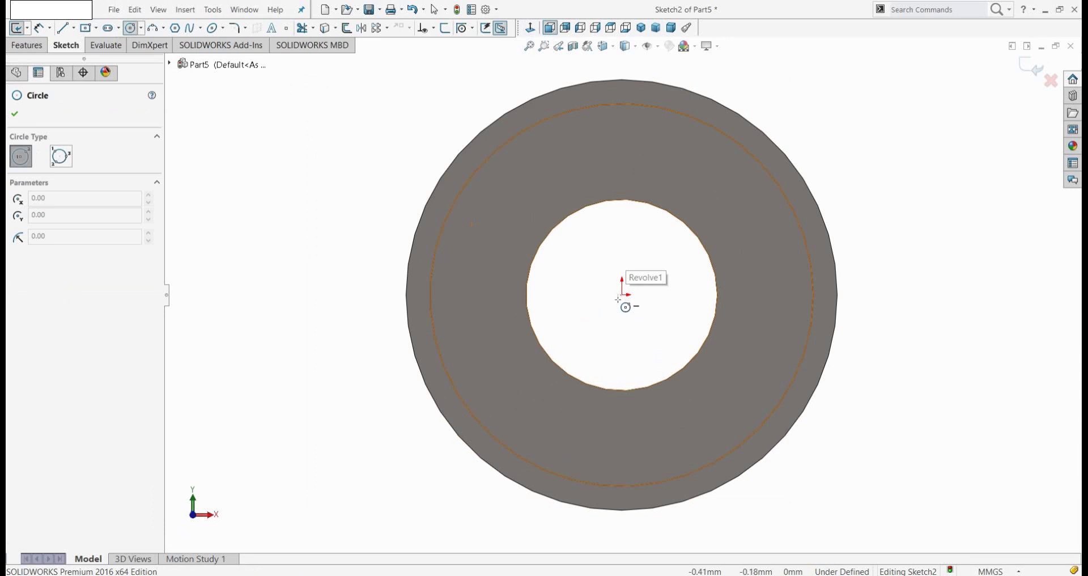
click(623, 294)
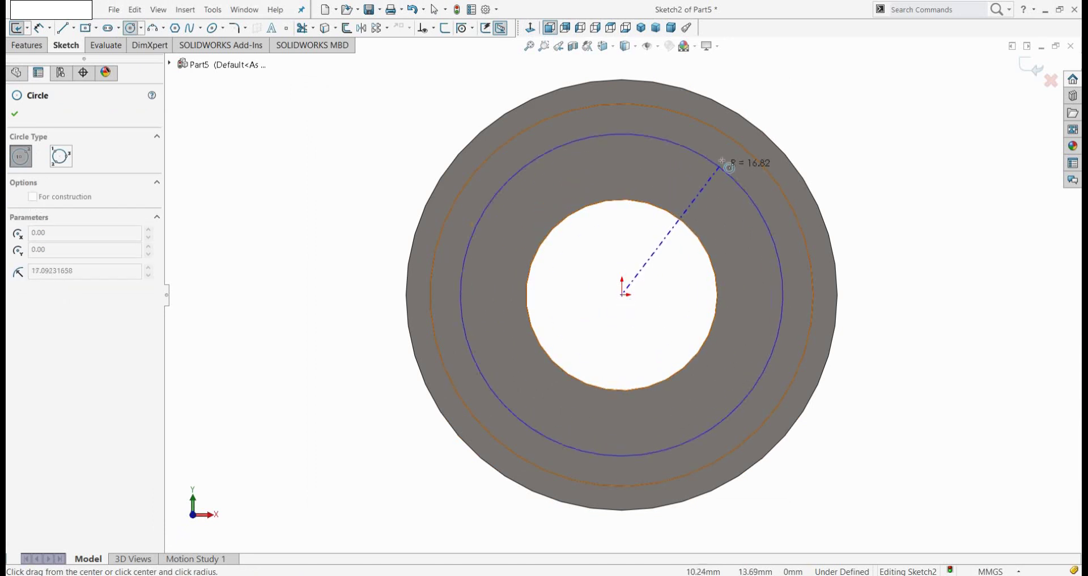
click(734, 139)
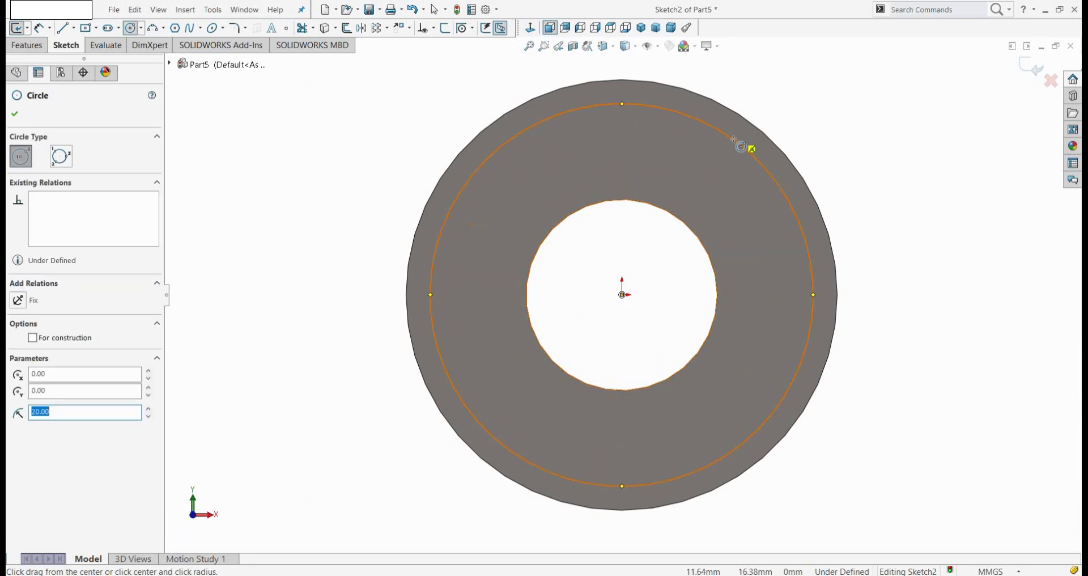
click(622, 294)
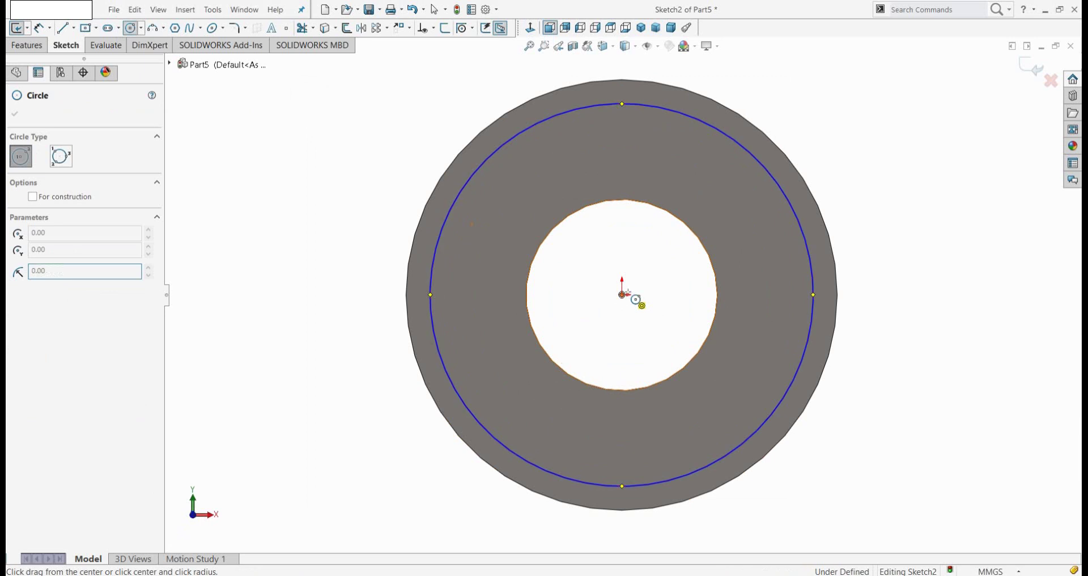
click(882, 200)
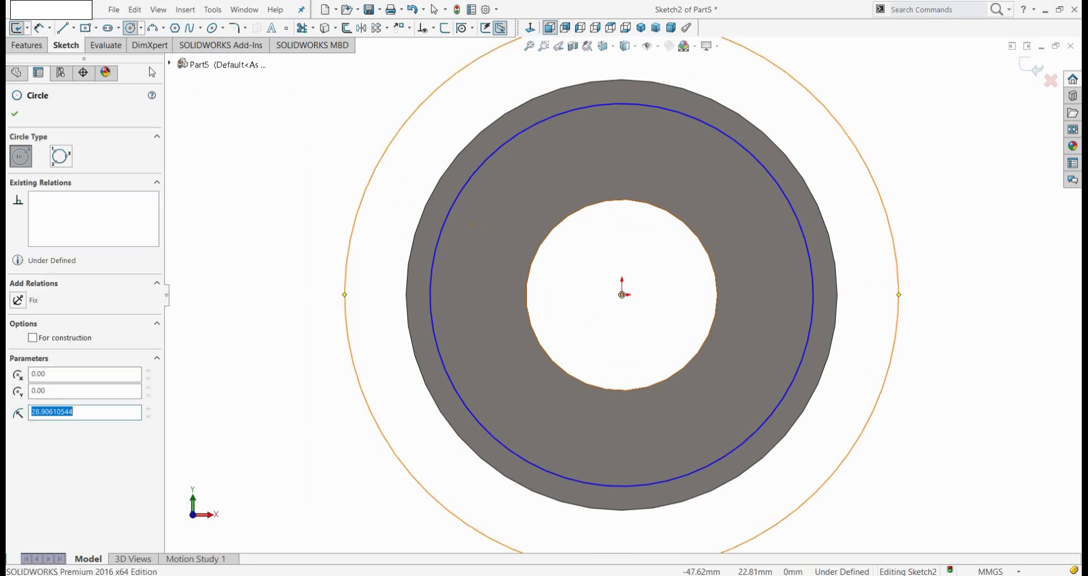
Dimension the inner circle around the origin to a diameter of 40 mm
click(40, 30)
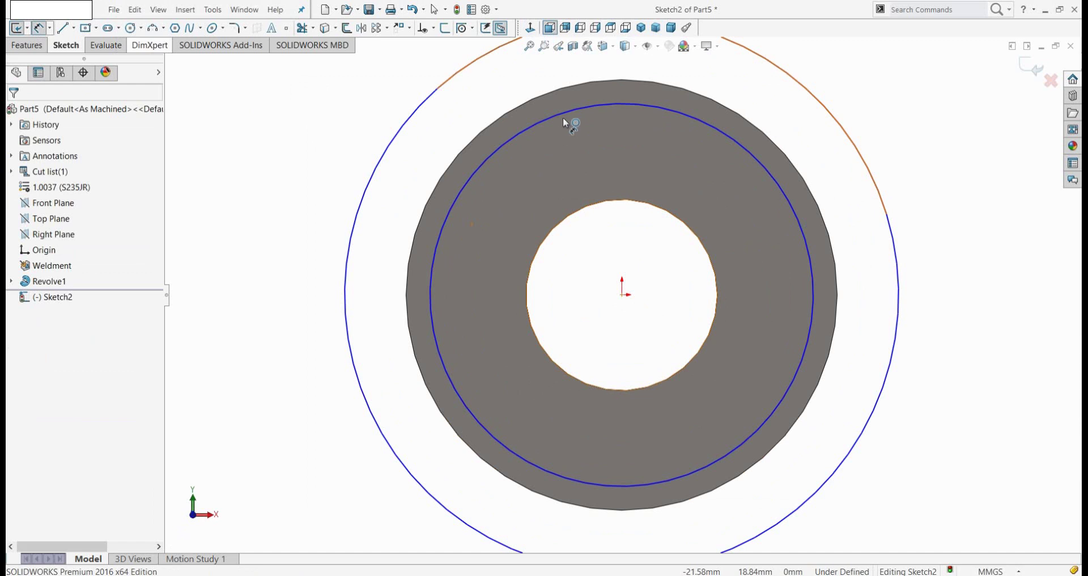
click(603, 272)
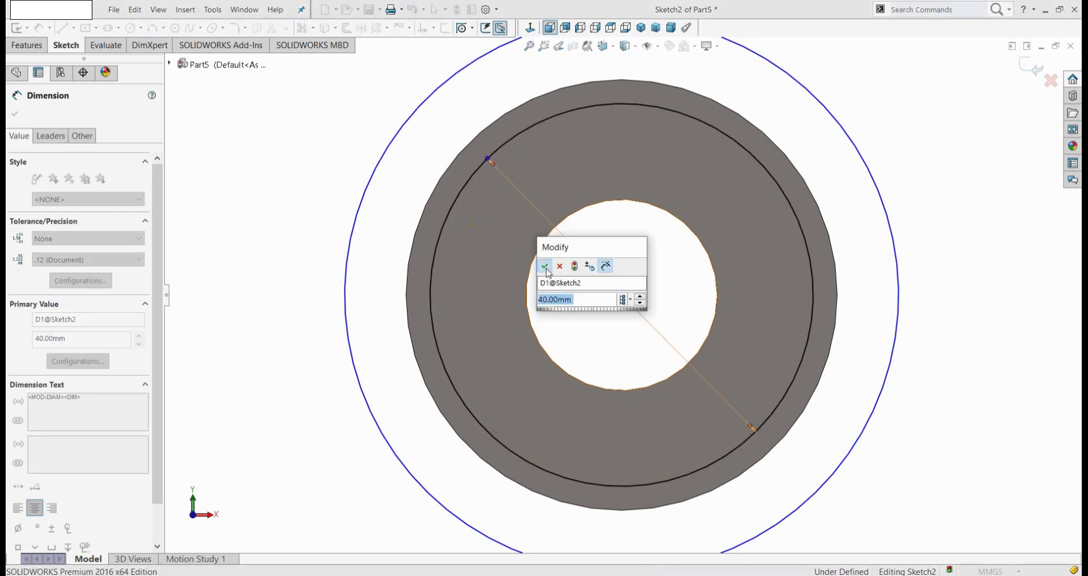
click(544, 266)
Dimension the outer circle around the origin to a diameter of 60 mm
scroll(548, 272, down, 2)
scroll(548, 270, up, 5)
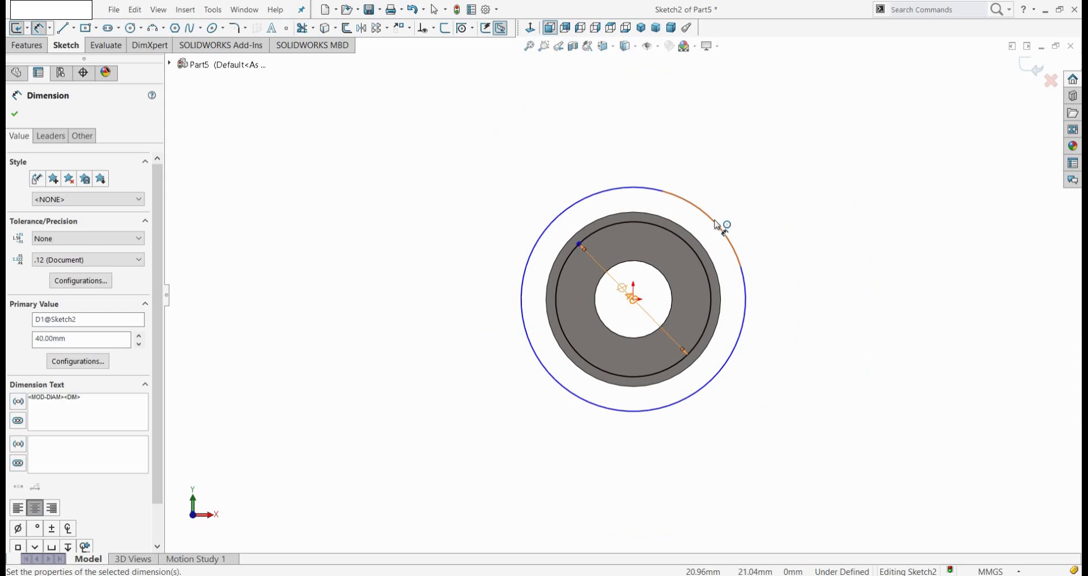
click(718, 220)
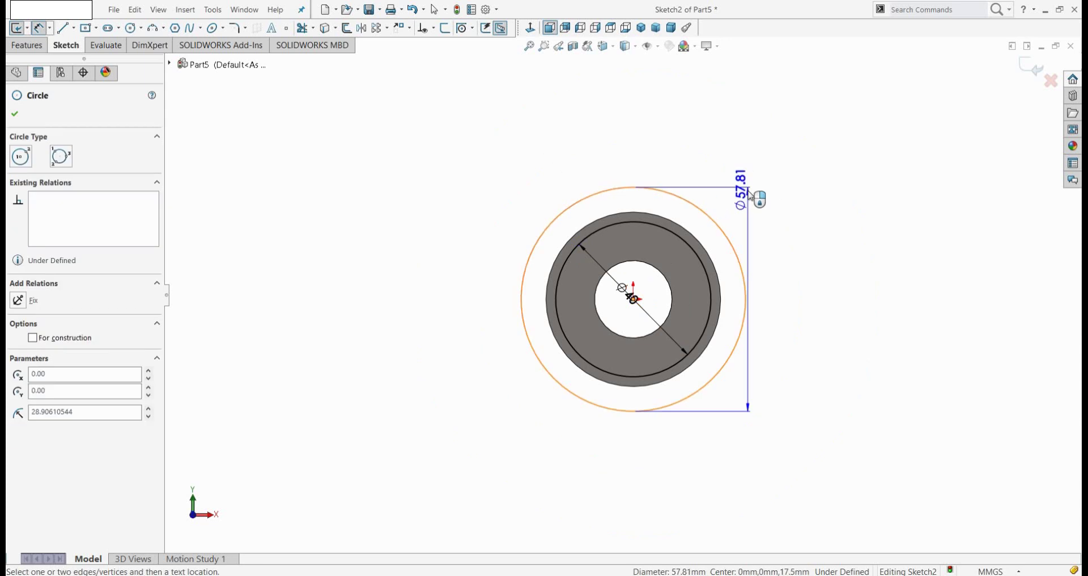
click(751, 193)
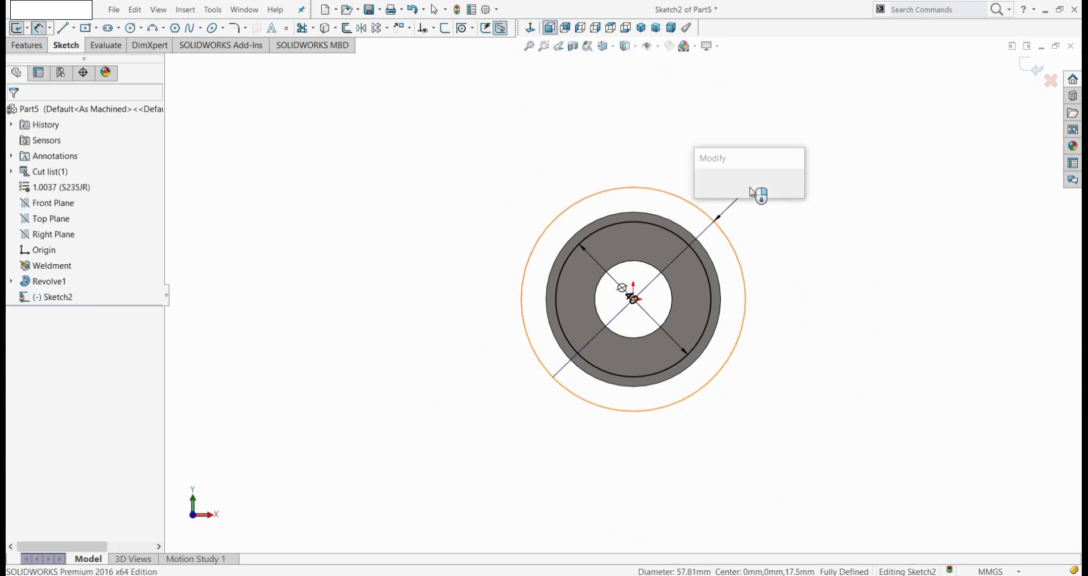
text(6)
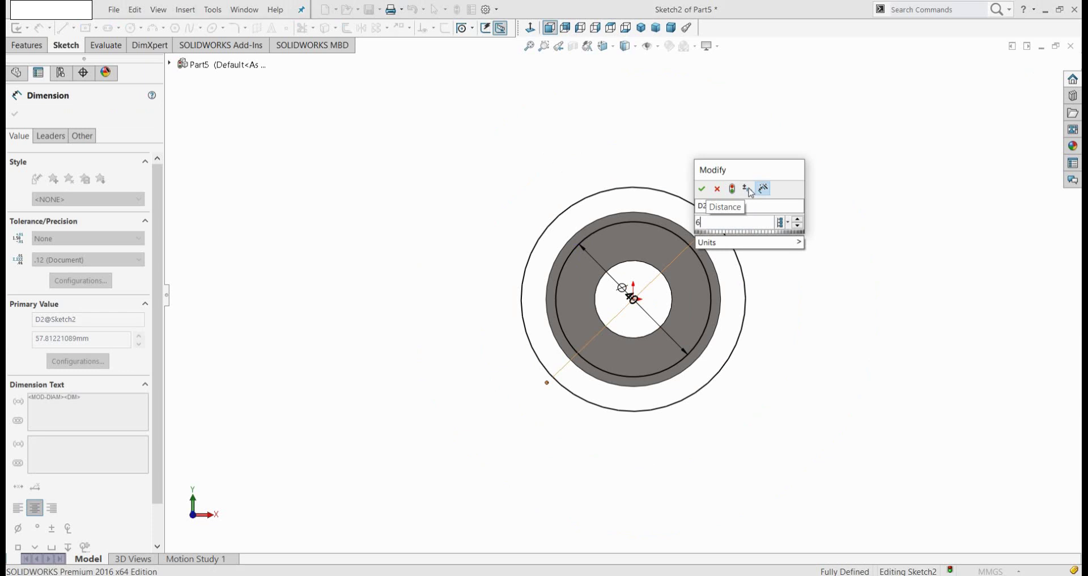
text(0)
key(Return)
Sketch two concentric circles with radii of about 20 mm and 33 mm, centred about 110 mm left of the origin and level with it
scroll(777, 224, down, 1)
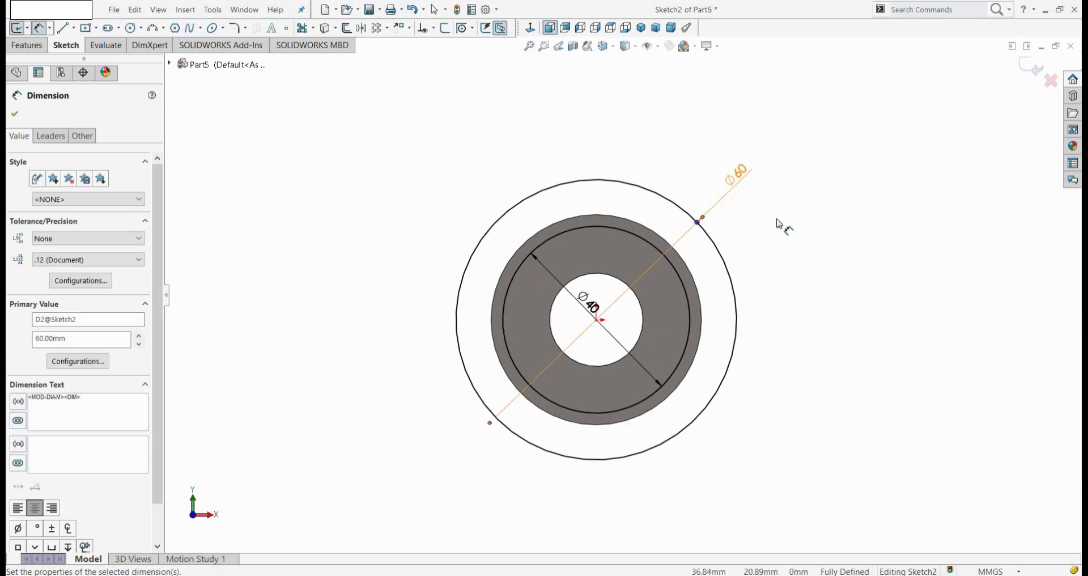
scroll(779, 228, up, 5)
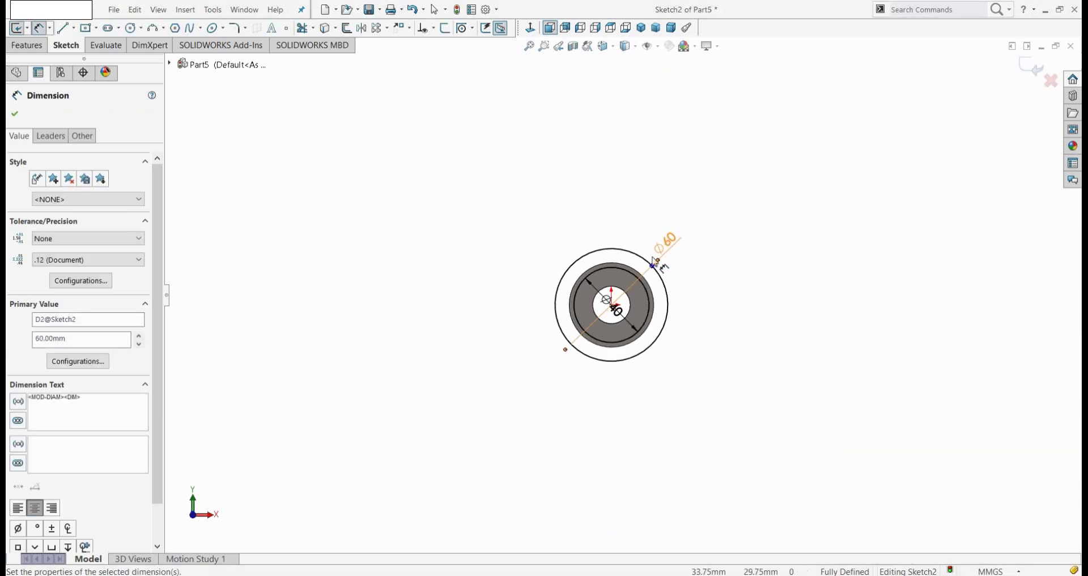
scroll(311, 324, down, 1)
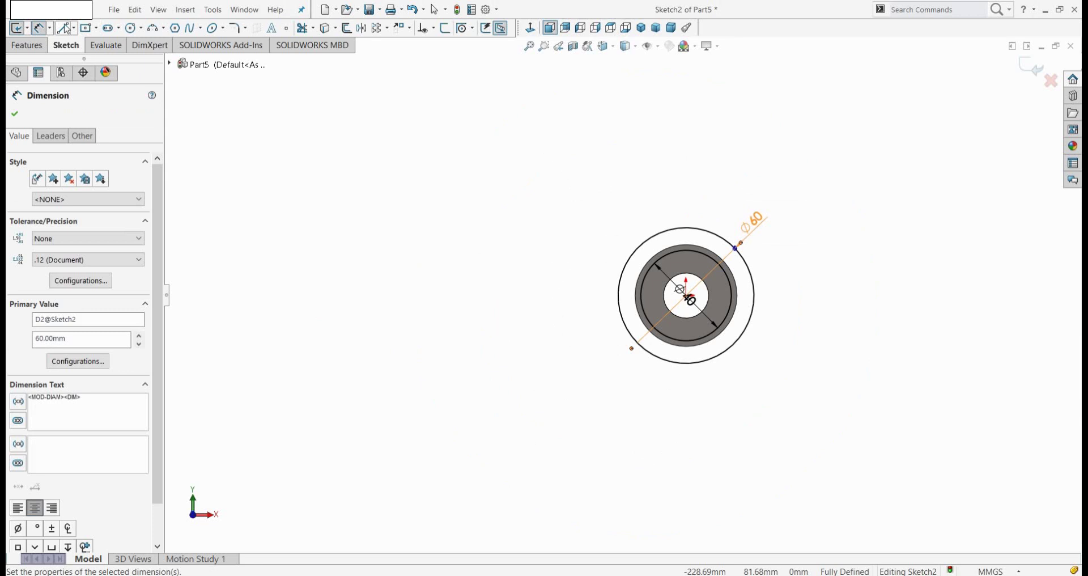
click(131, 31)
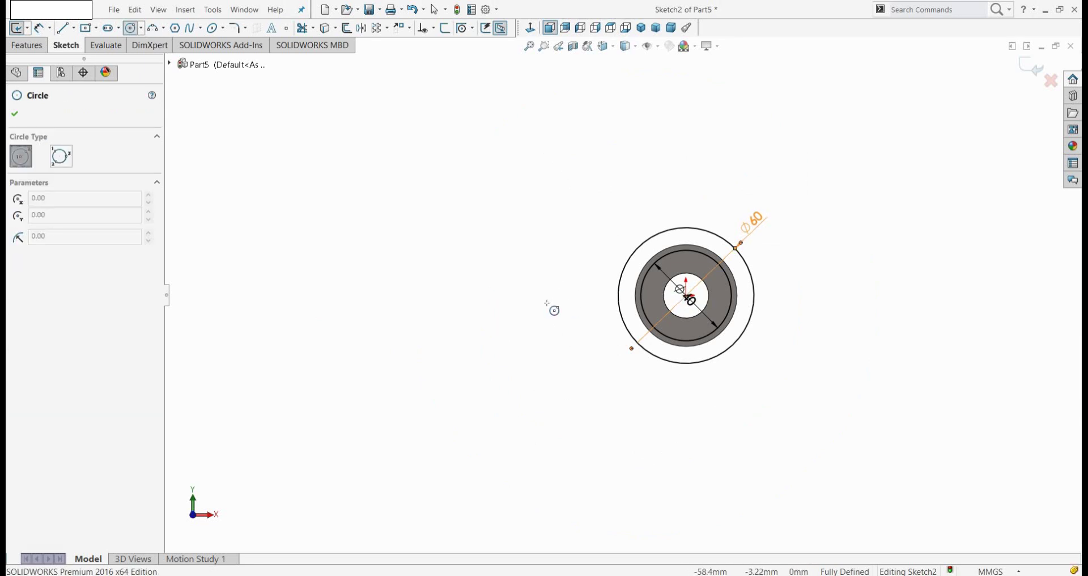
click(436, 295)
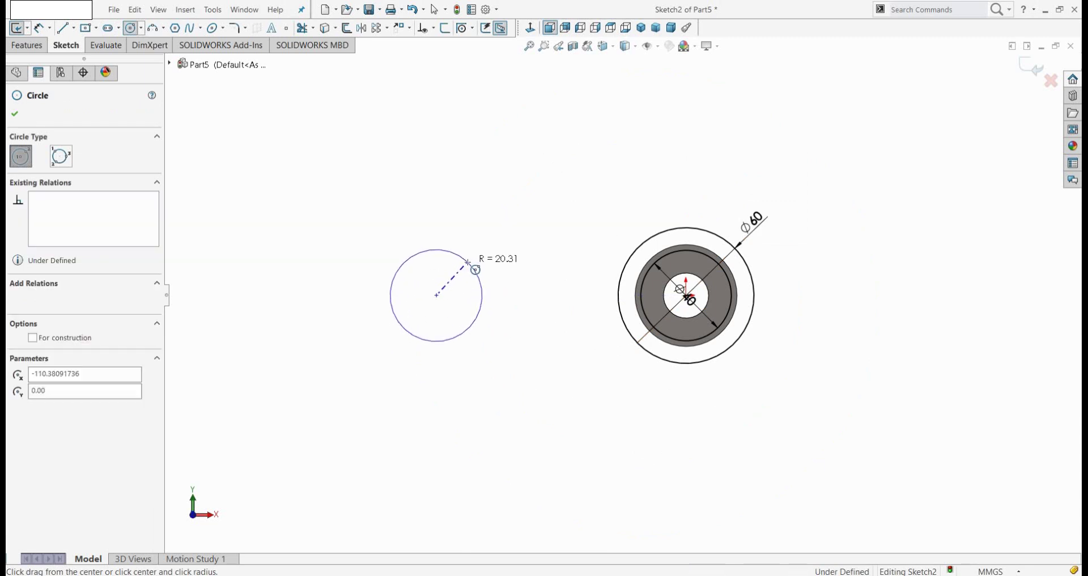
click(468, 263)
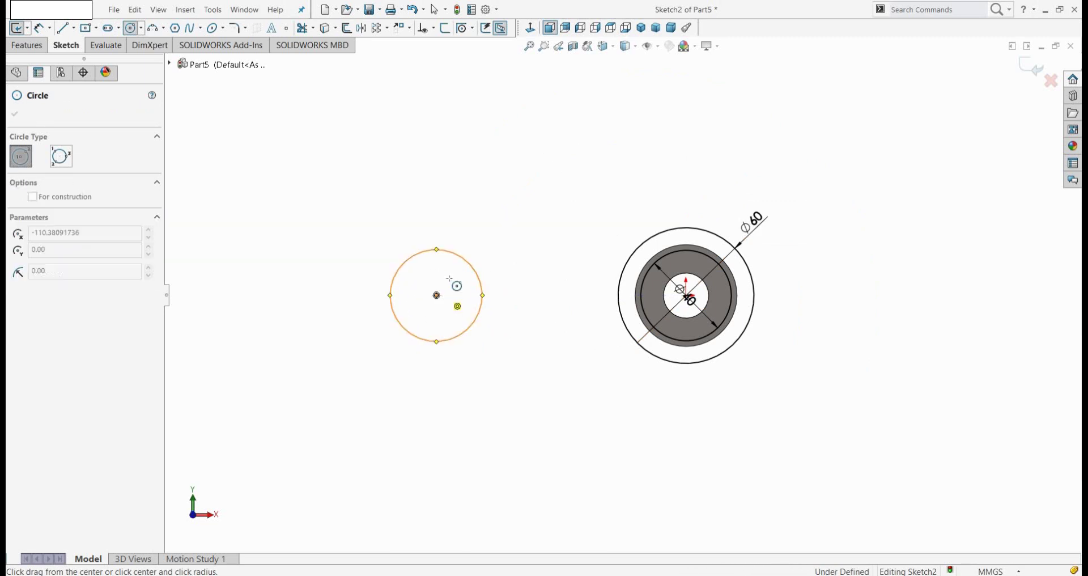
click(436, 295)
click(489, 242)
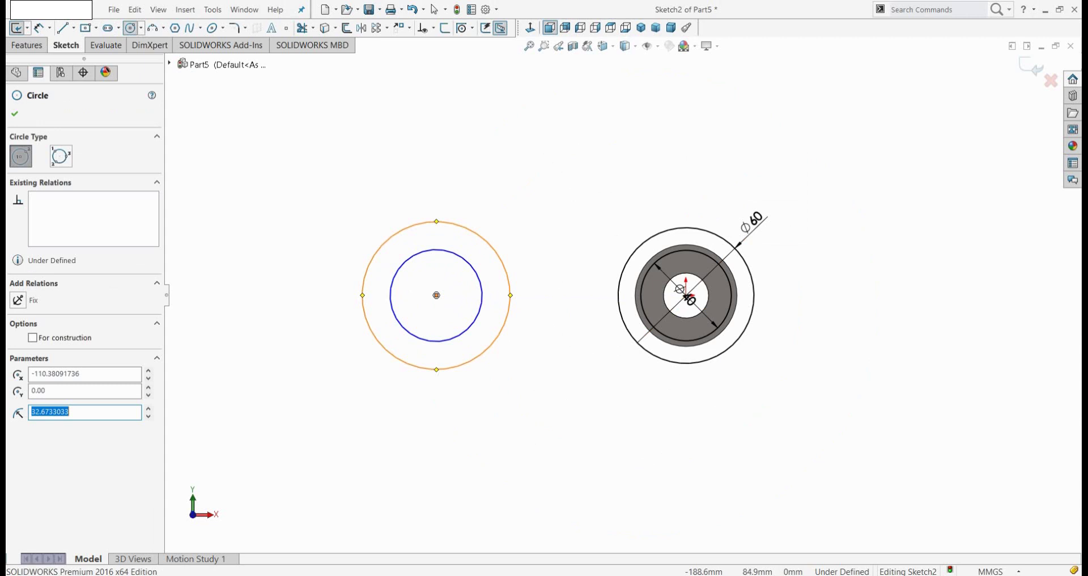
Draw a horizontal centerline from the centre of the left circle pair to the origin
click(73, 28)
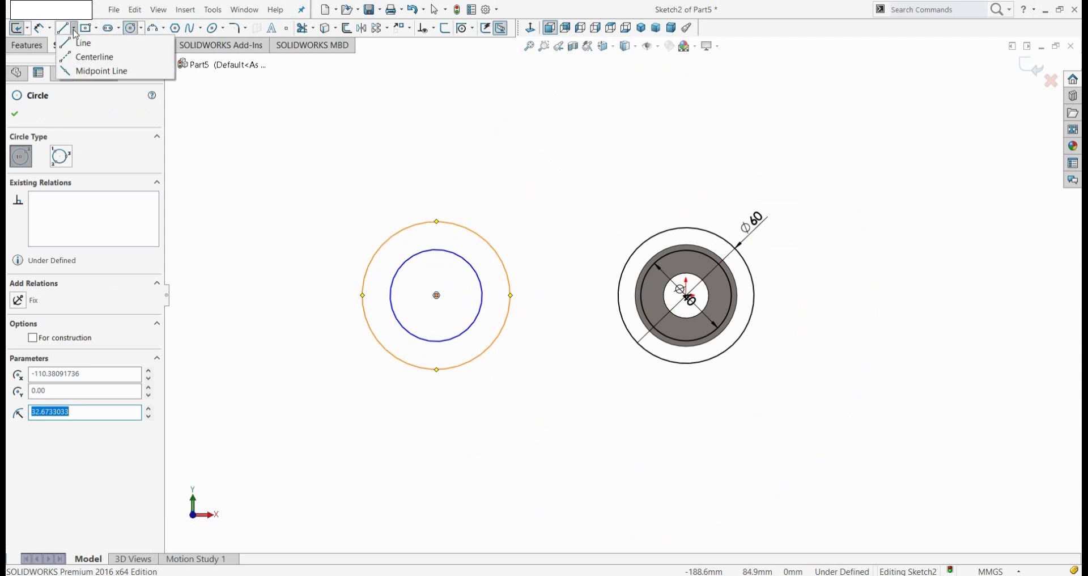
click(82, 54)
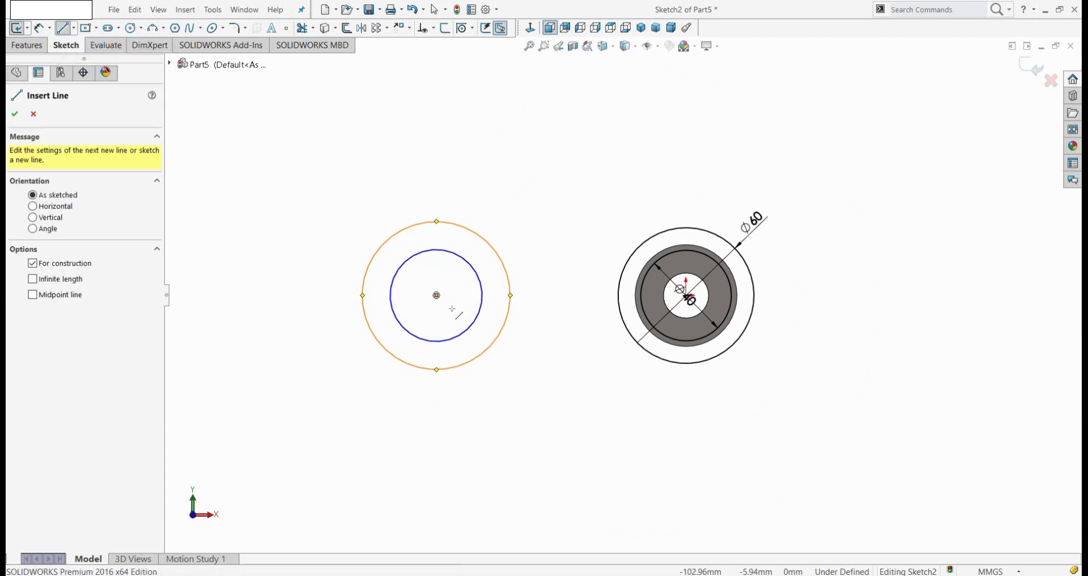
click(436, 295)
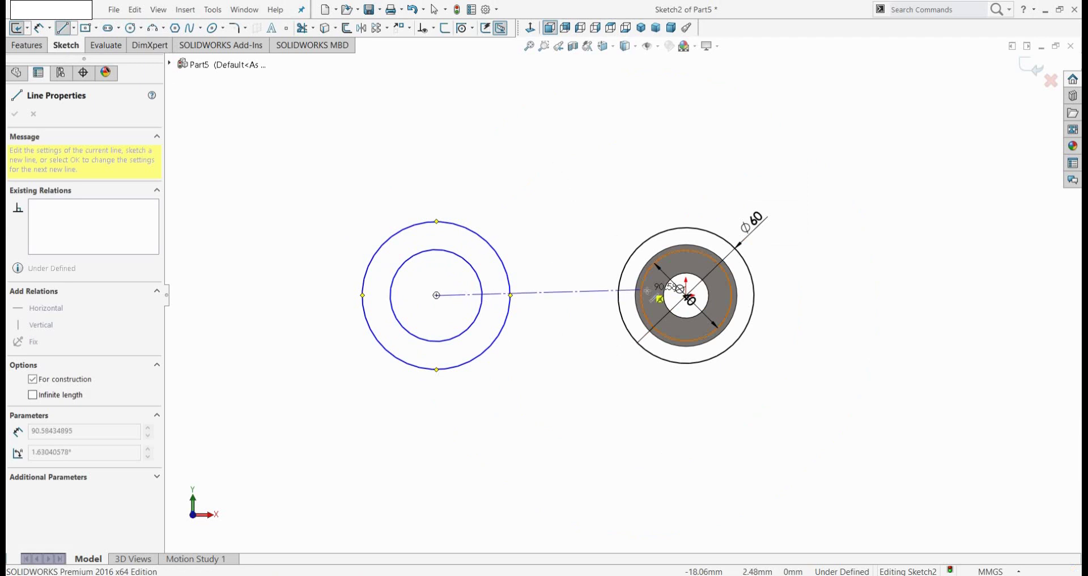
click(686, 295)
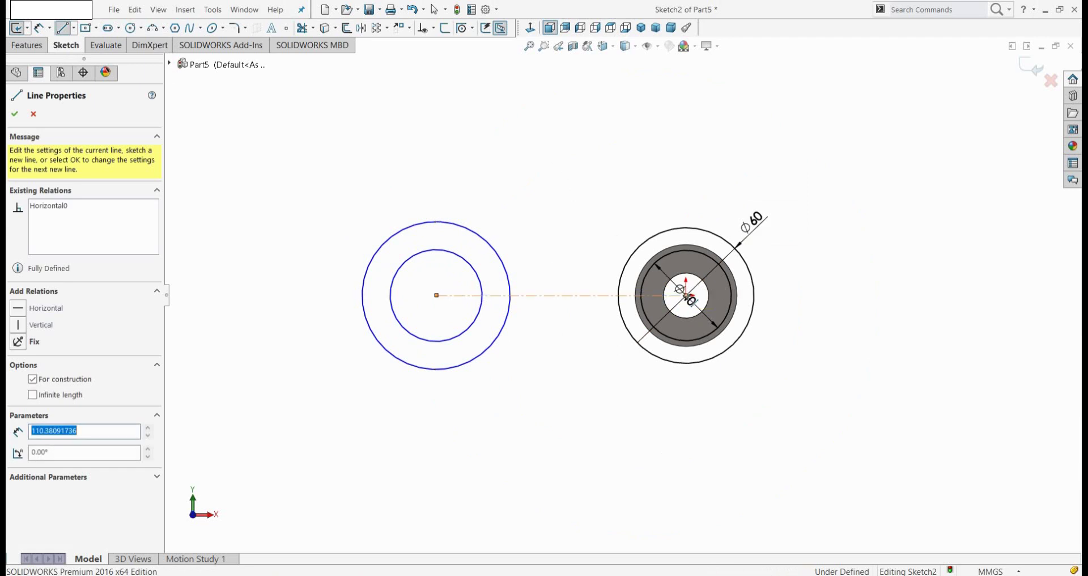
key(Escape)
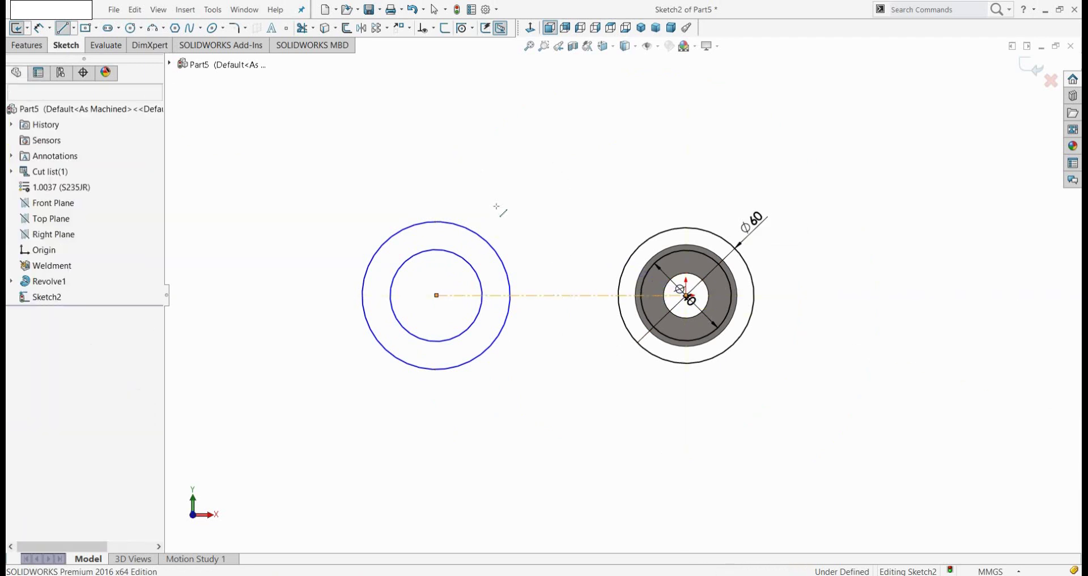
Dimension the centerline between the two circle pairs to 150 mm
click(39, 30)
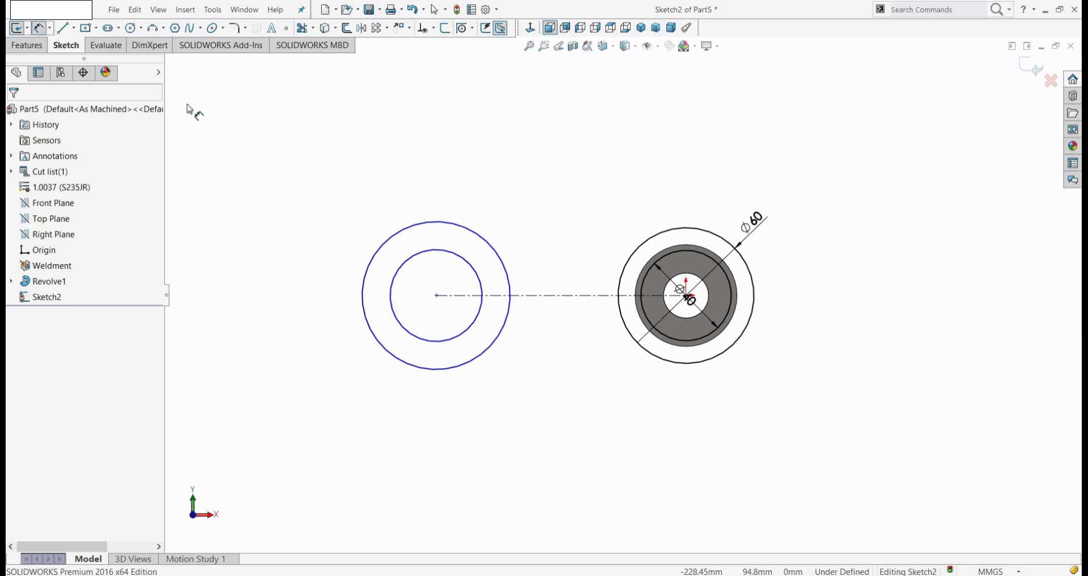
click(529, 296)
click(556, 374)
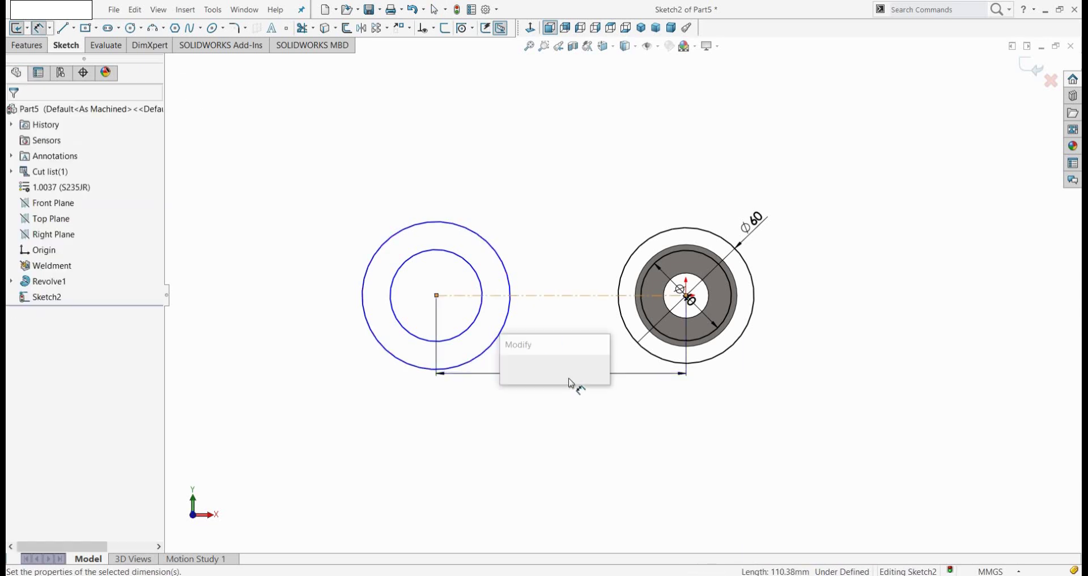
text(150)
key(Return)
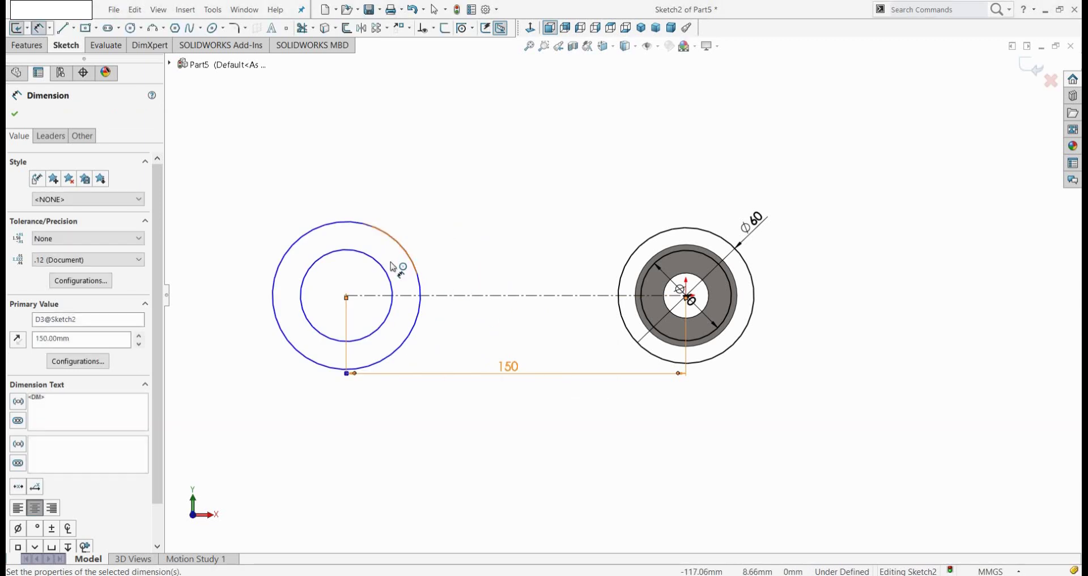
Dimension the outer circle of the left pair to a diameter of 110 mm
click(406, 238)
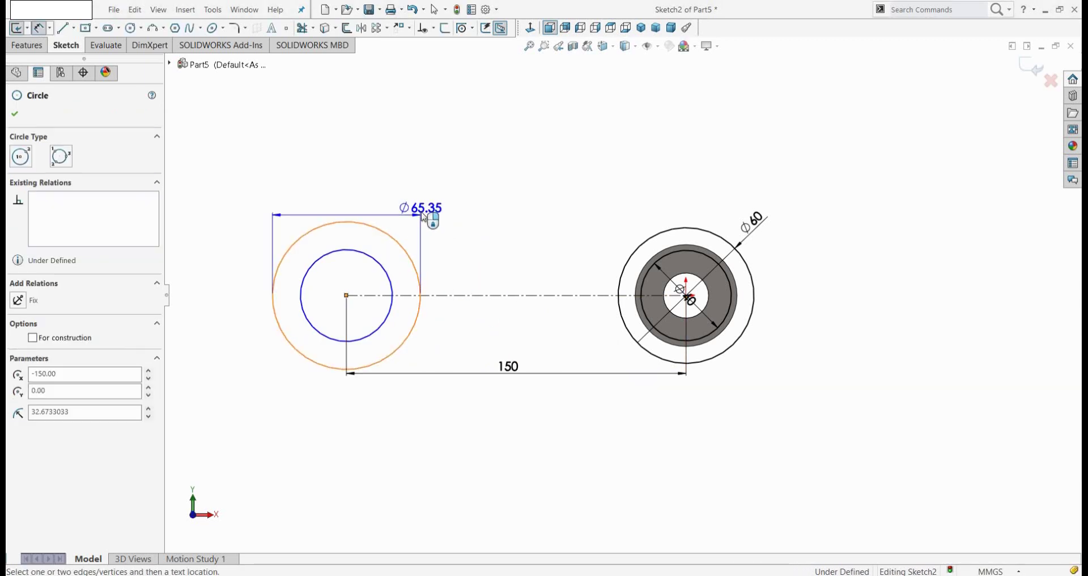
click(430, 208)
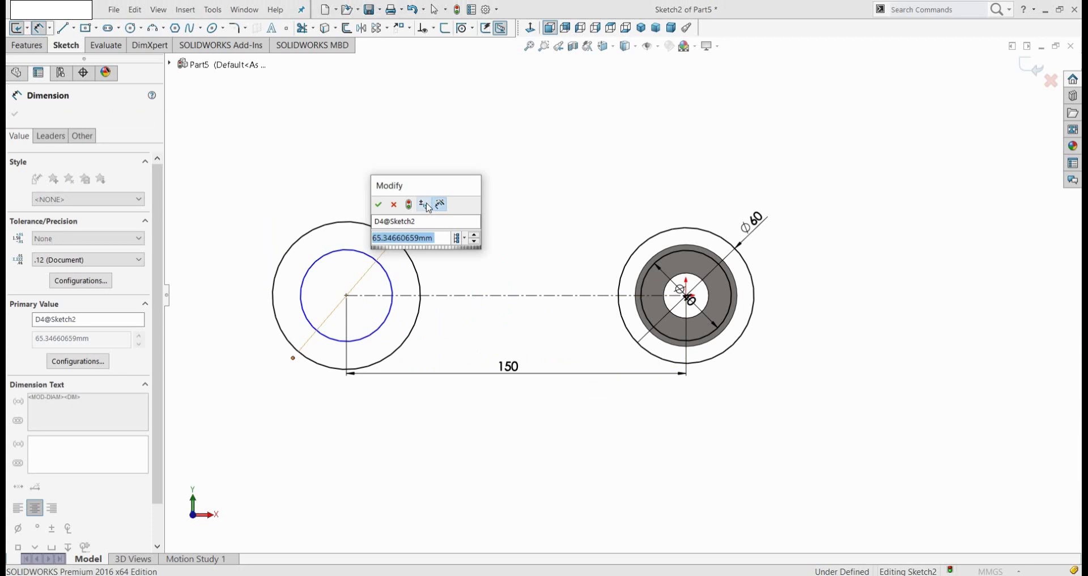
text(120)
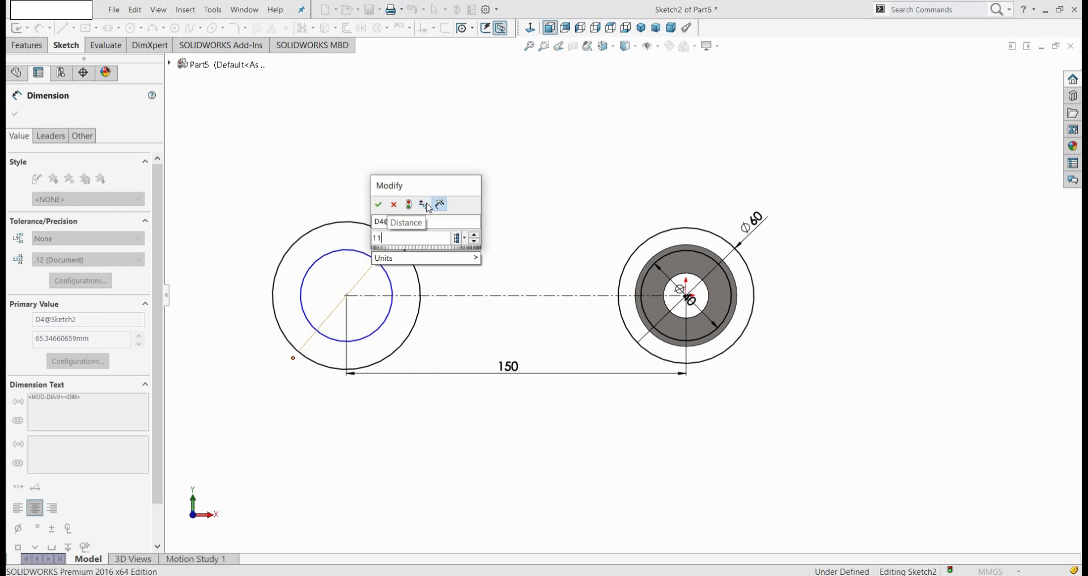
key(Return)
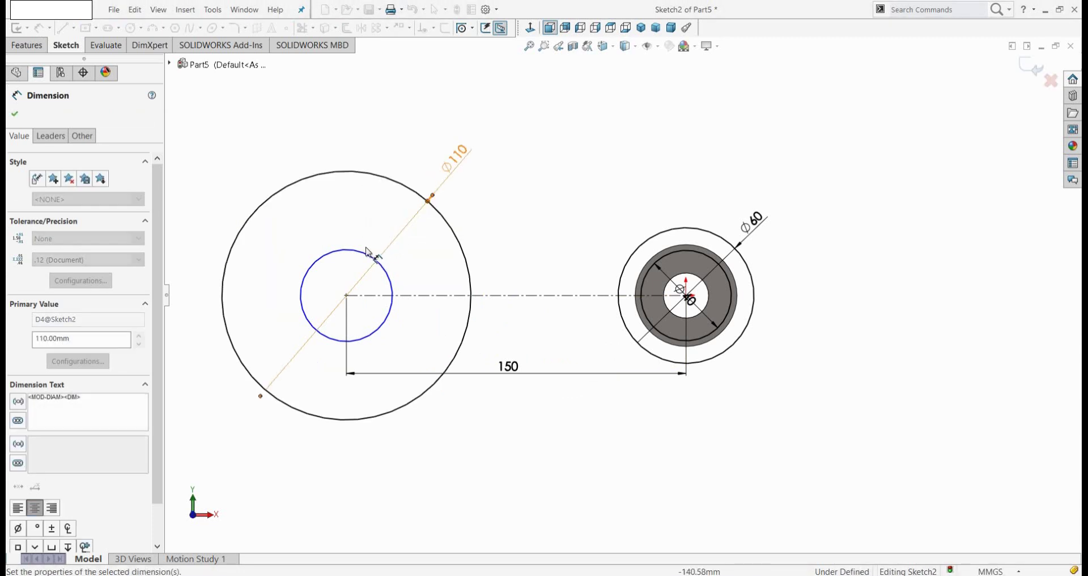
Dimension the inner circle of the left pair to a diameter of 90 mm
click(359, 251)
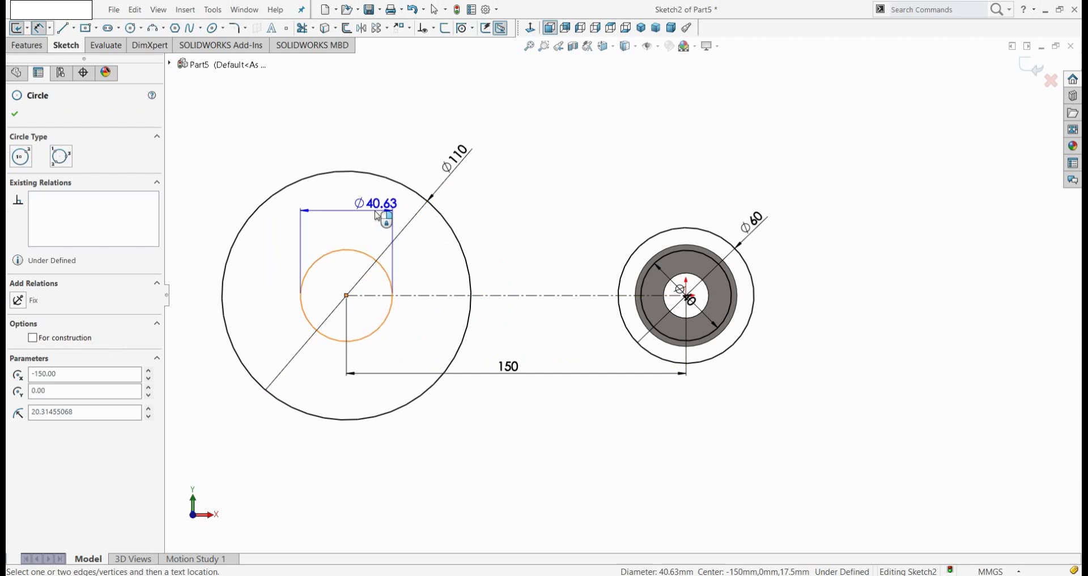
click(376, 217)
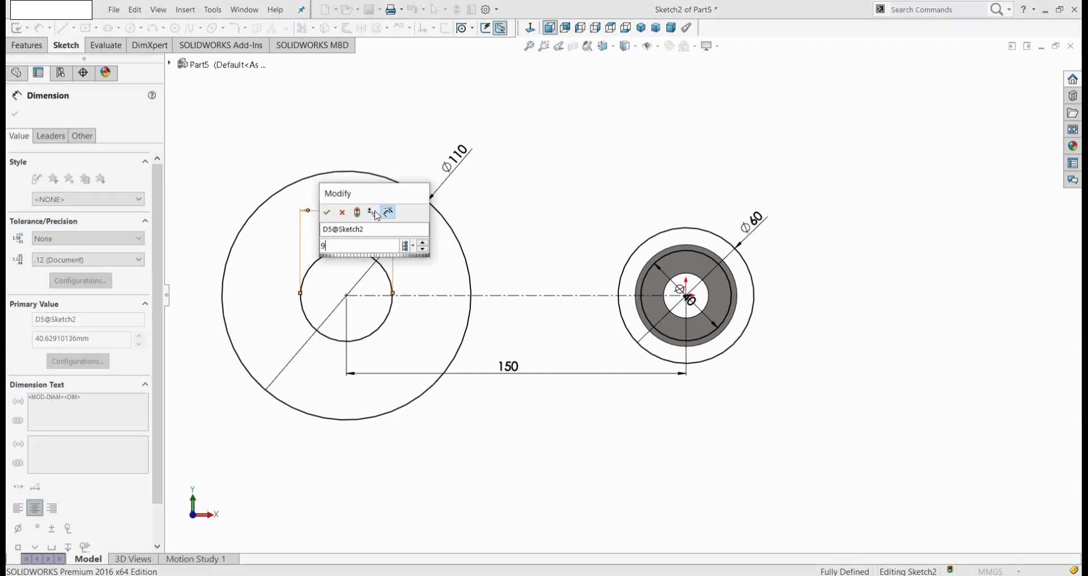
text(90)
key(Return)
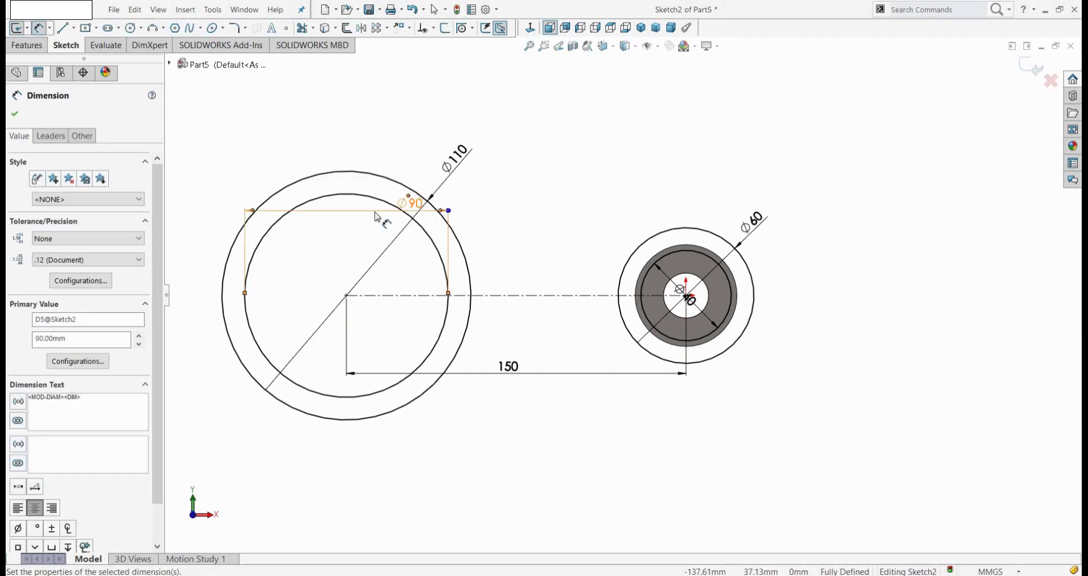
Sketch three connected lines around the circle pairs: a slanted one about 208 mm long below, a vertical about 51 mm beside the hub, a slanted one above
click(61, 28)
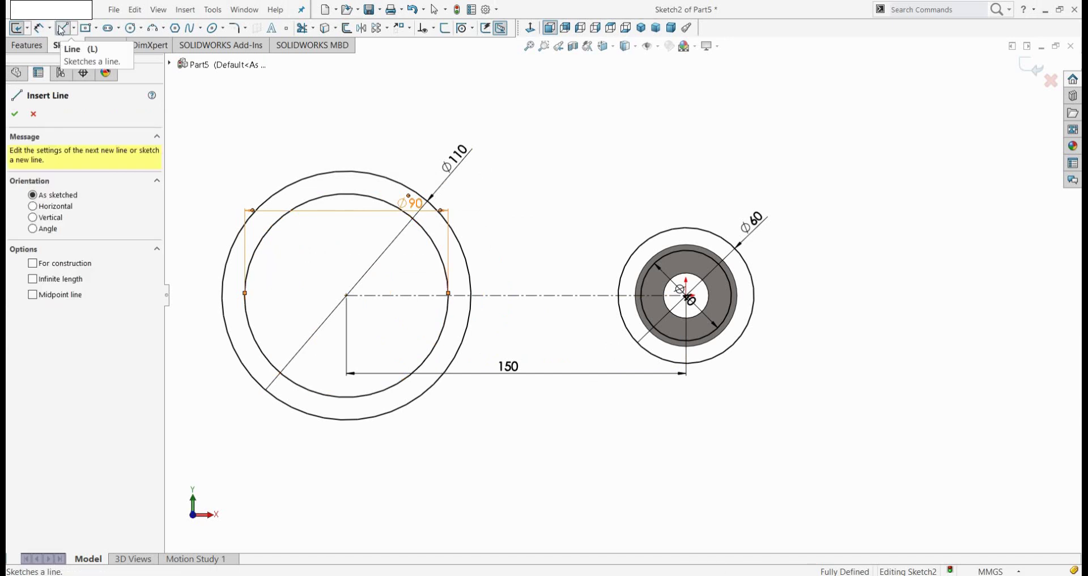
click(305, 435)
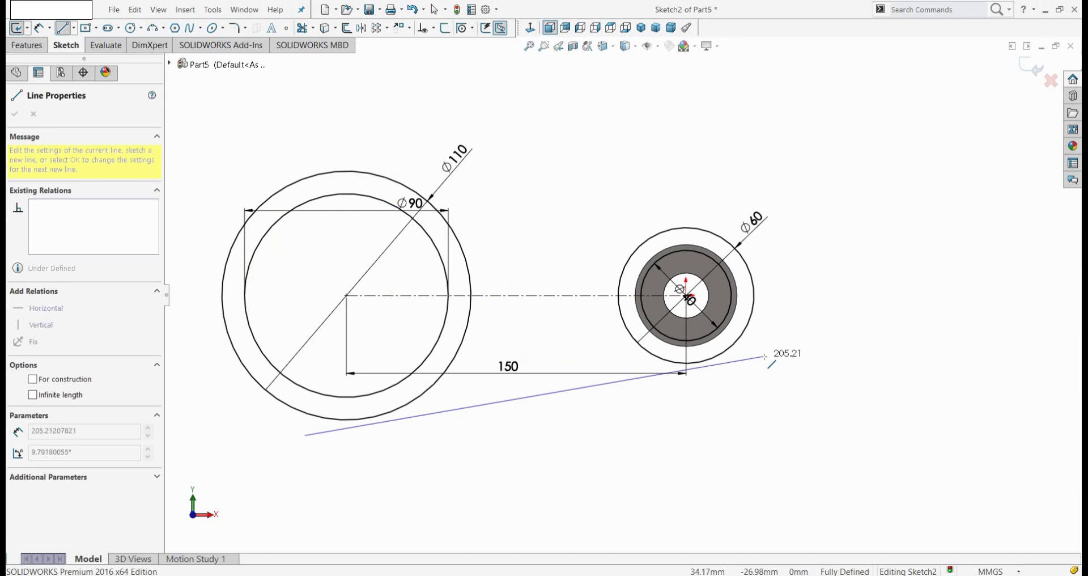
click(770, 355)
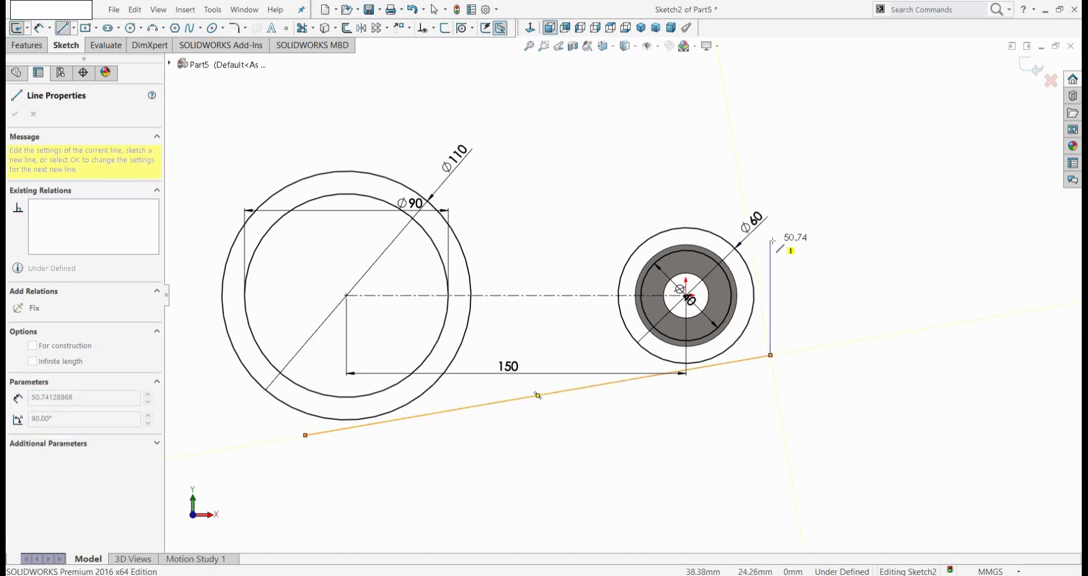
click(771, 240)
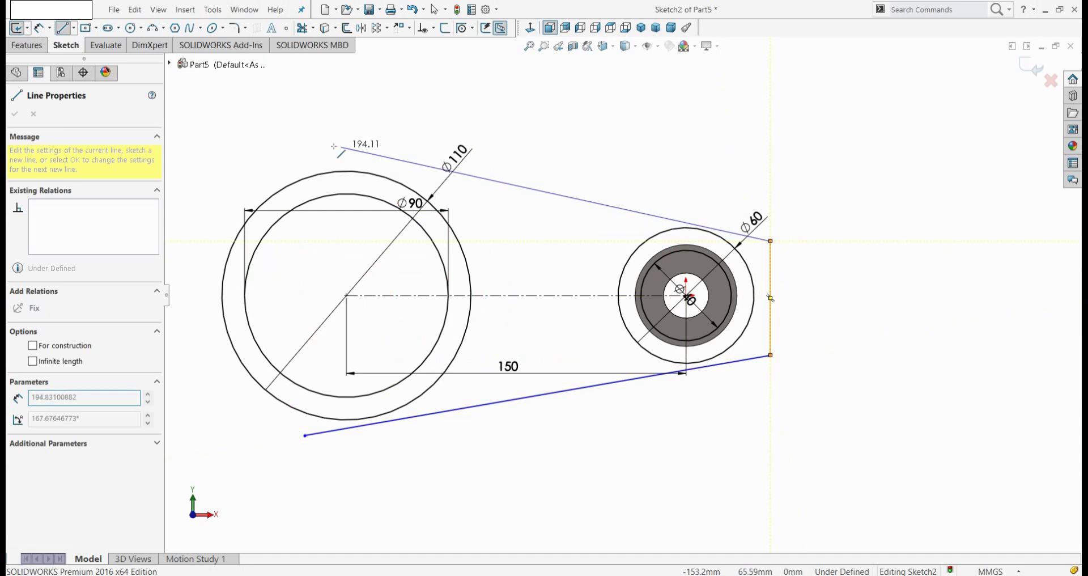
click(312, 140)
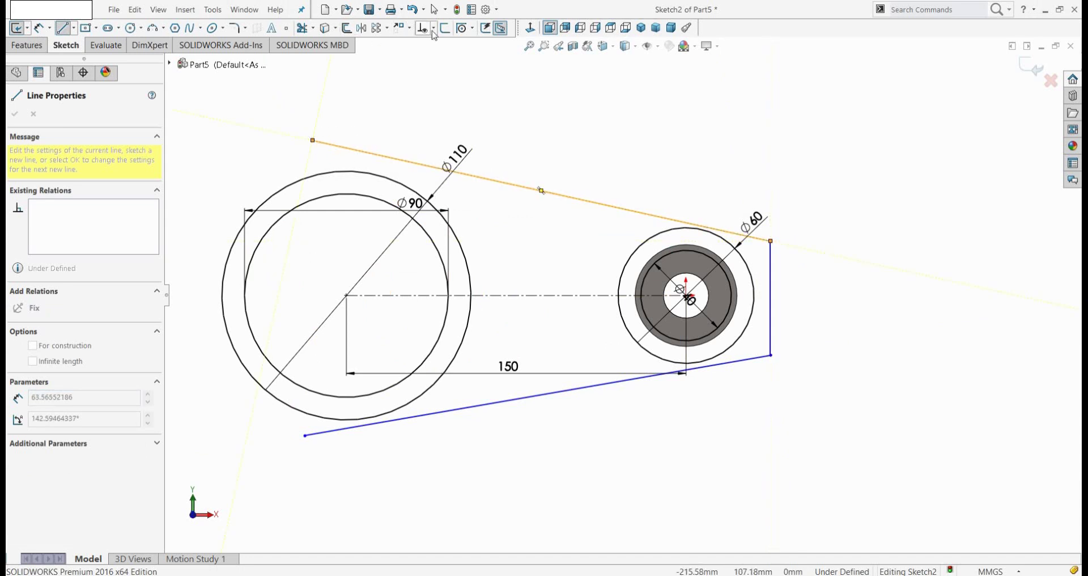
Make the upper slanted line tangent to the 110 mm circle and to the 60 mm circle
click(433, 28)
click(439, 56)
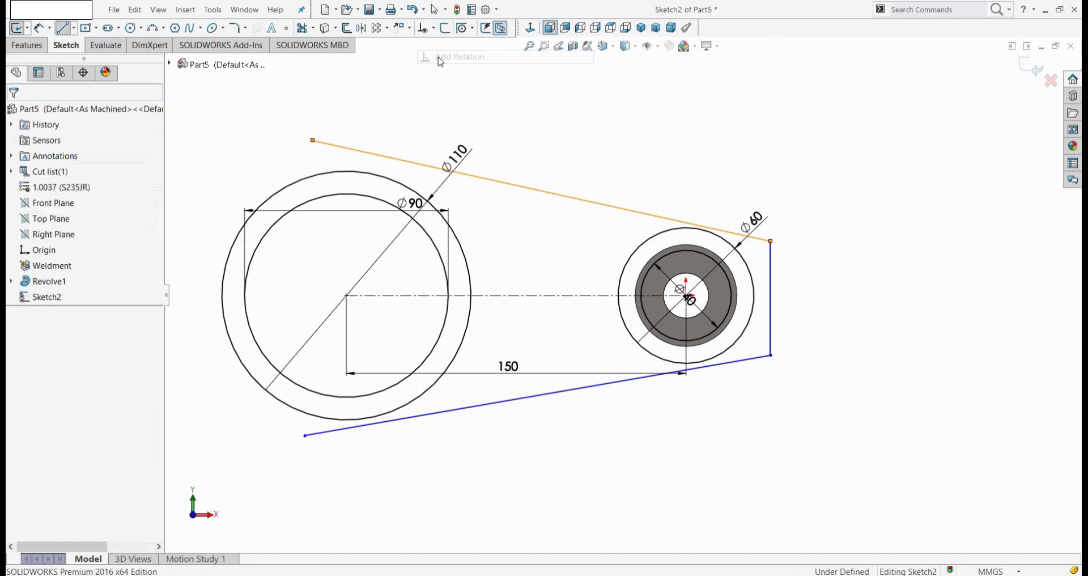
click(340, 172)
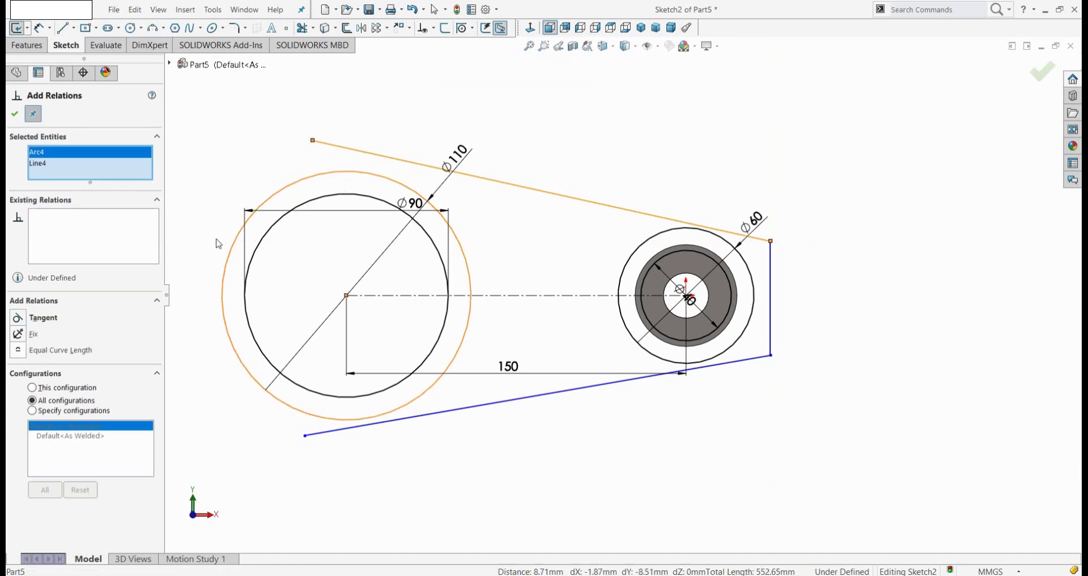
click(18, 318)
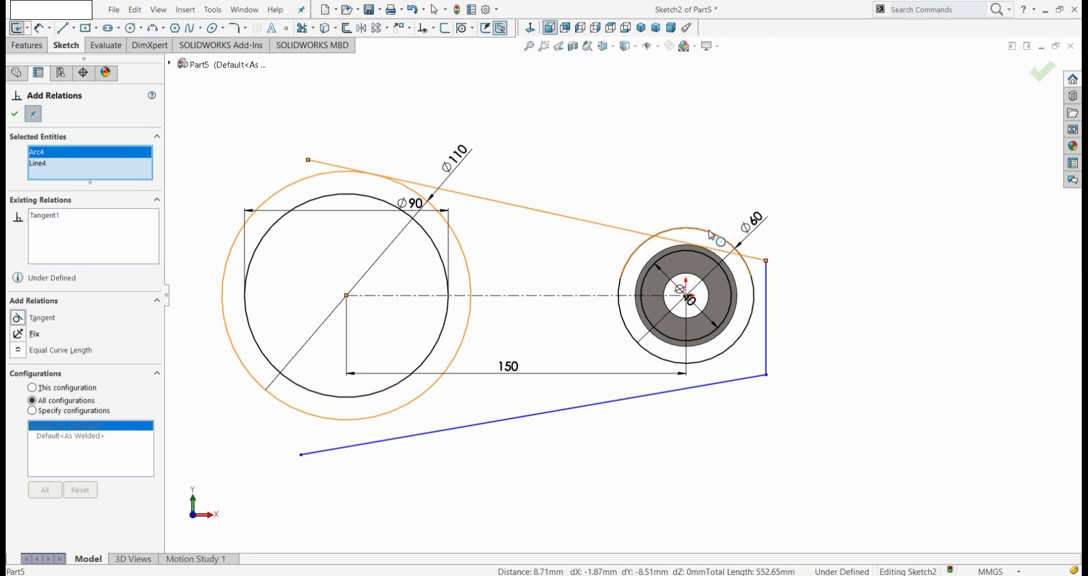
click(641, 240)
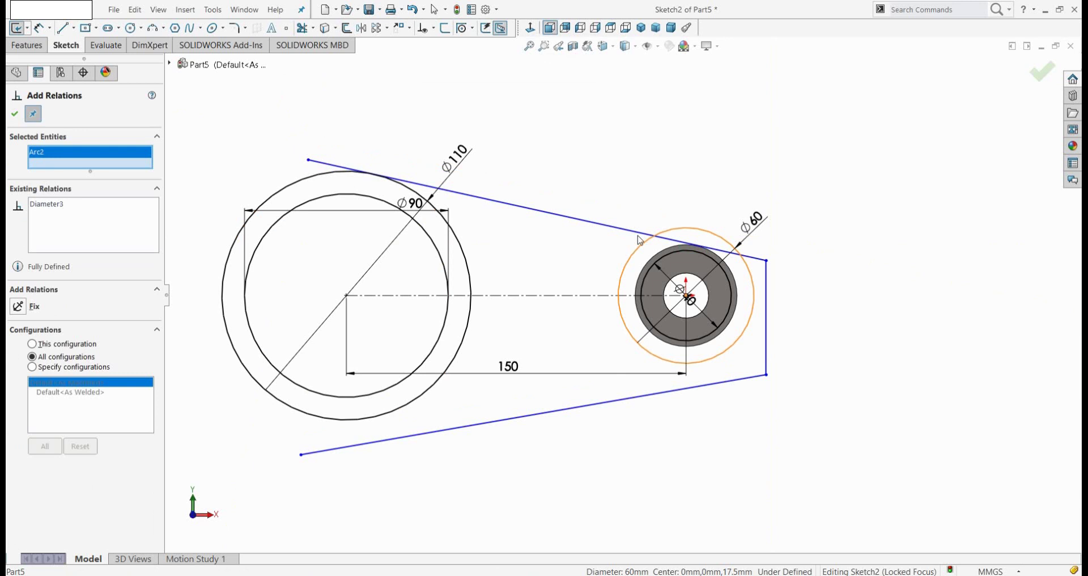
click(544, 238)
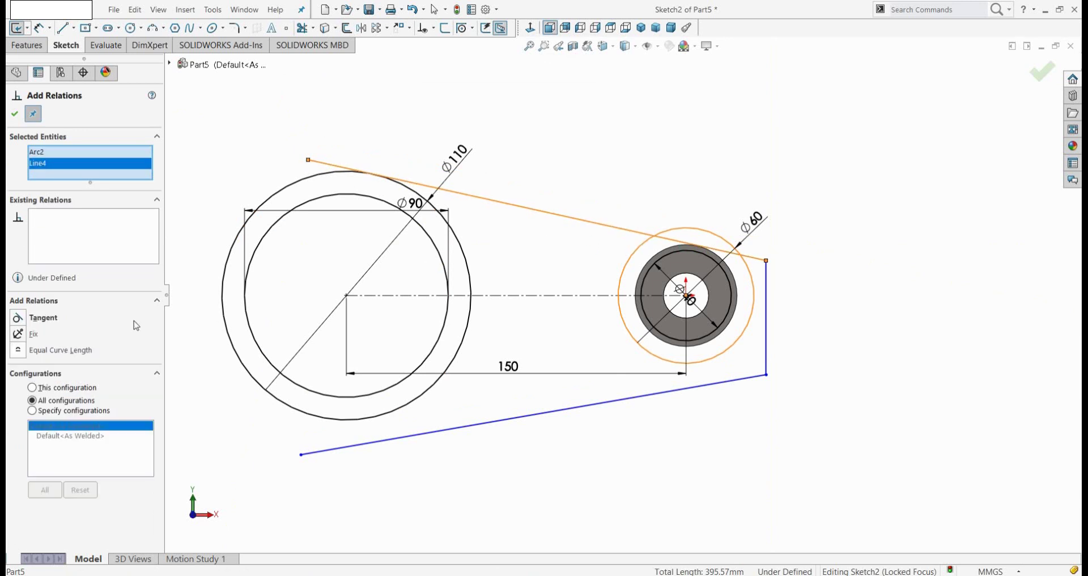
click(17, 319)
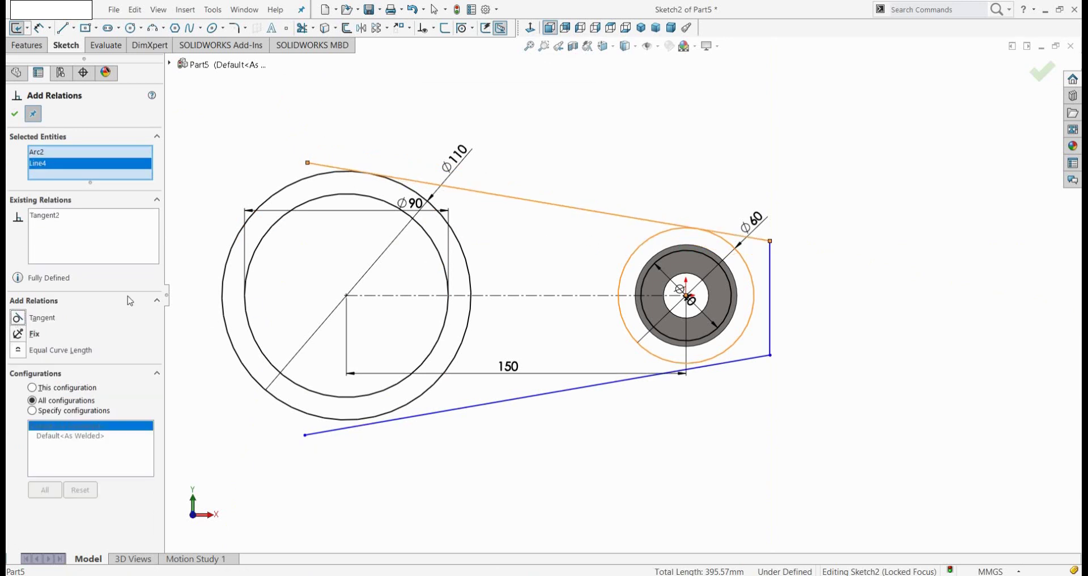
Make the lower slanted line tangent to the 60 mm circle and to the 110 mm circle
click(664, 363)
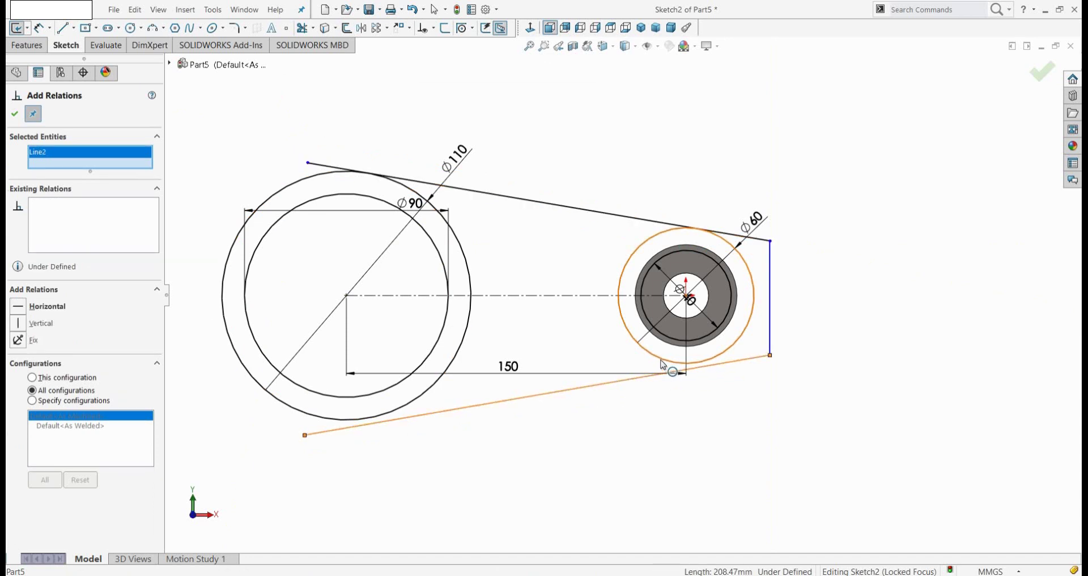
click(664, 365)
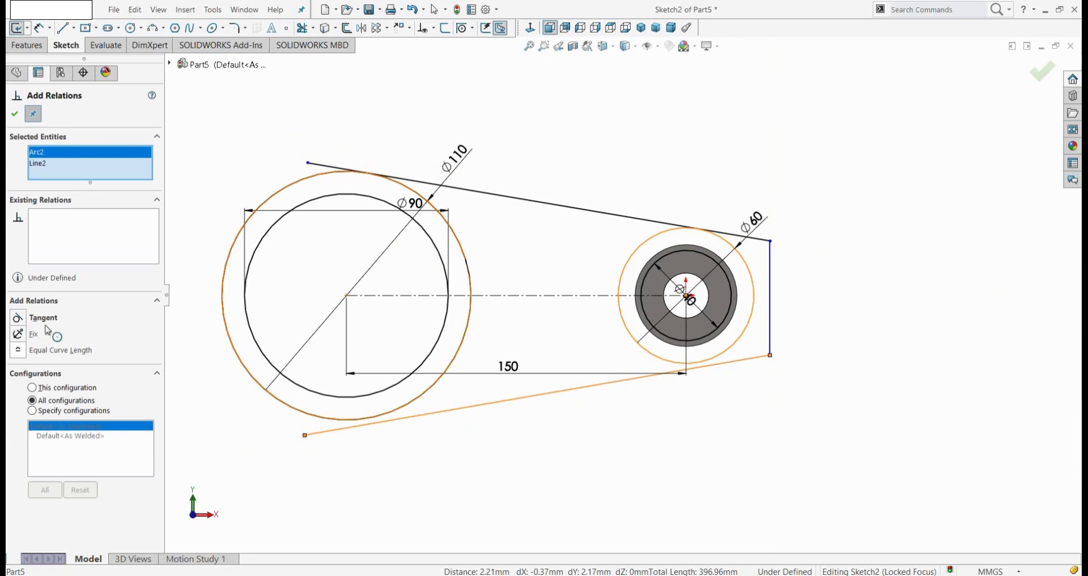
click(17, 319)
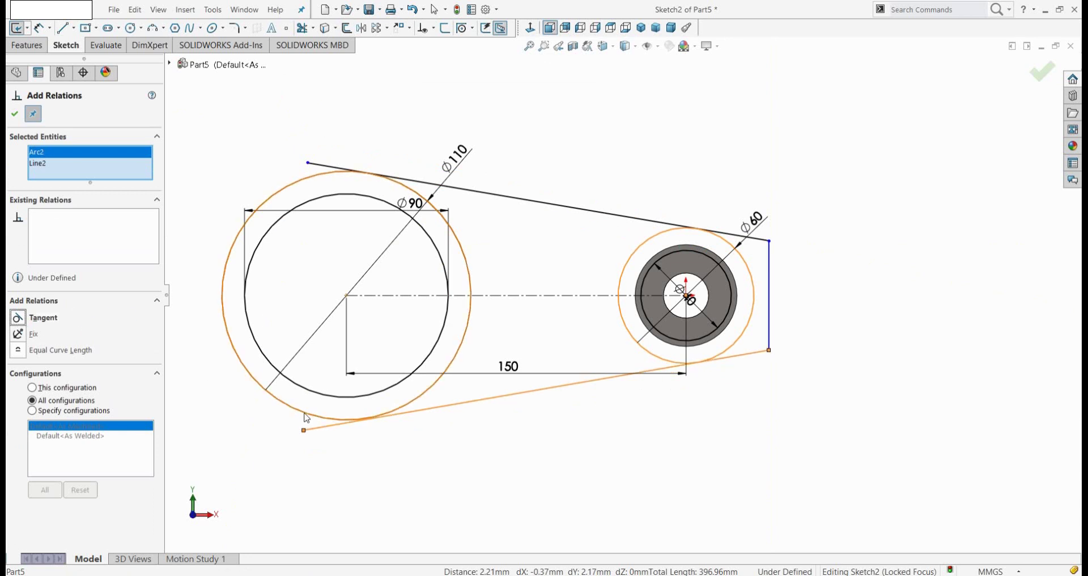
click(306, 417)
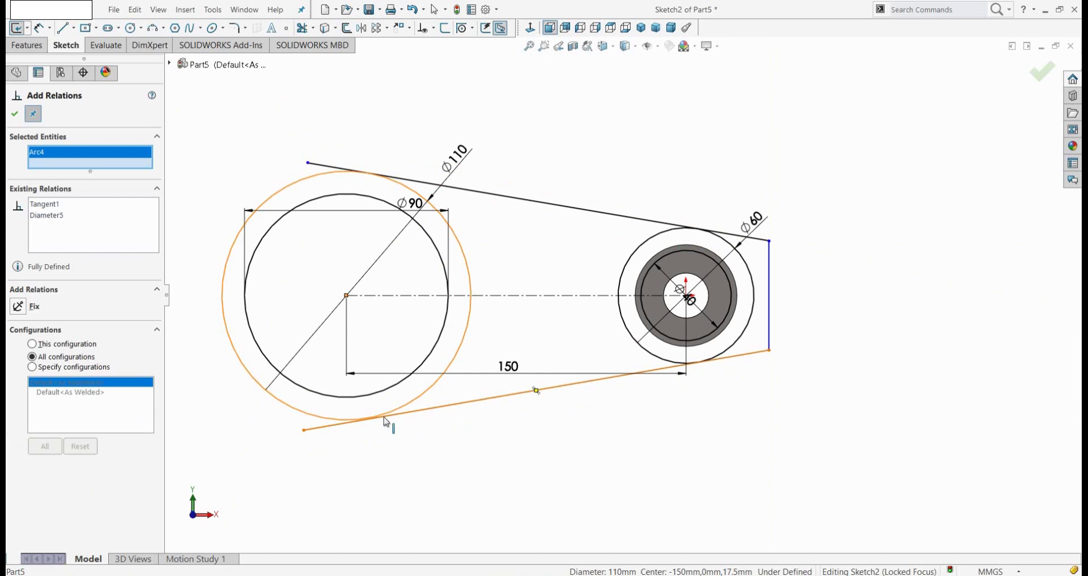
click(413, 416)
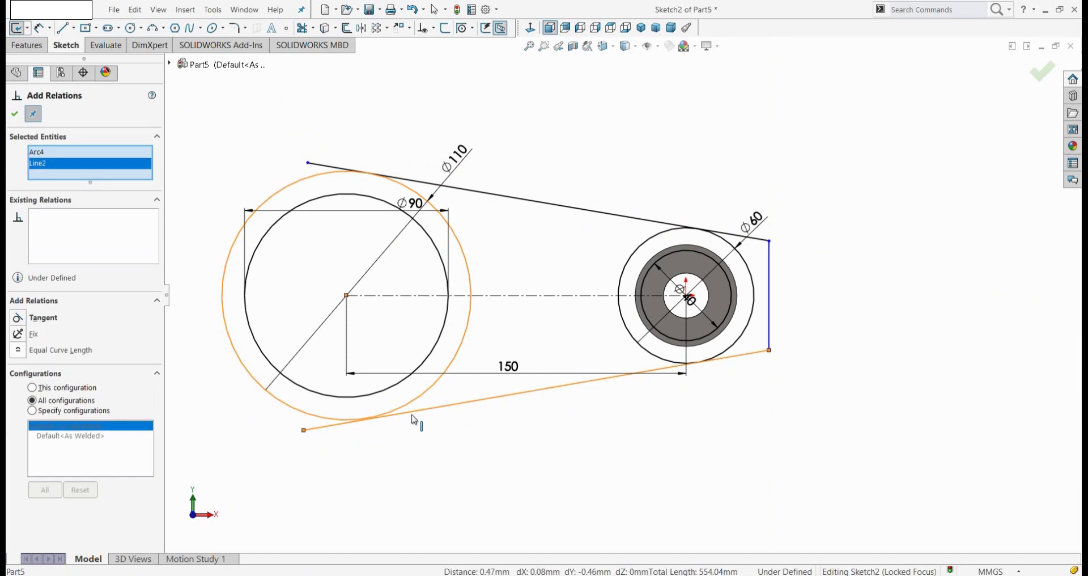
click(18, 319)
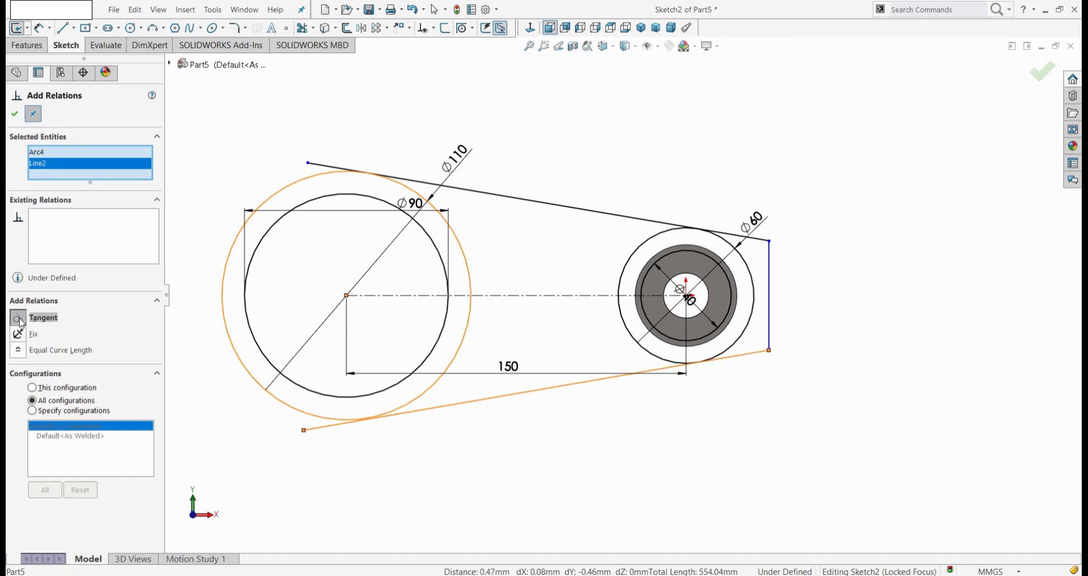
Trim both line overhangs at the 110 mm circle and remove its inner arc between the tangent points, using Trim to closest
click(301, 28)
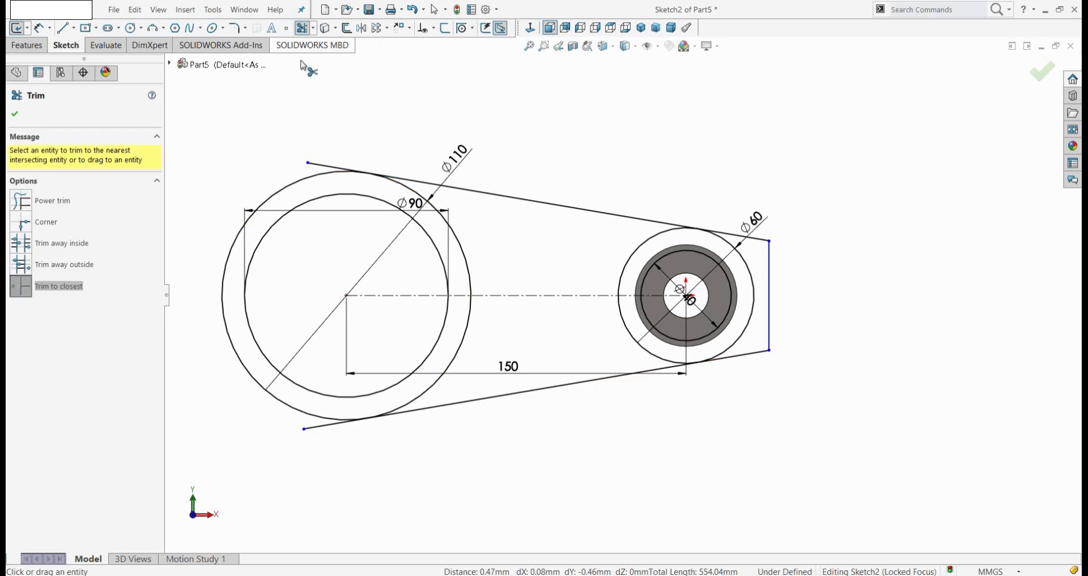
click(311, 164)
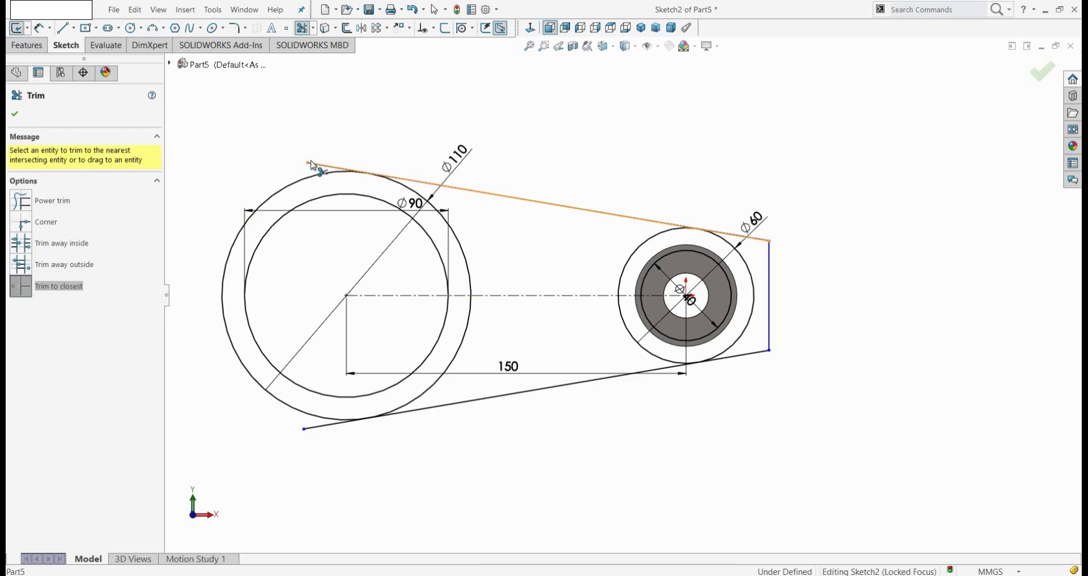
click(447, 226)
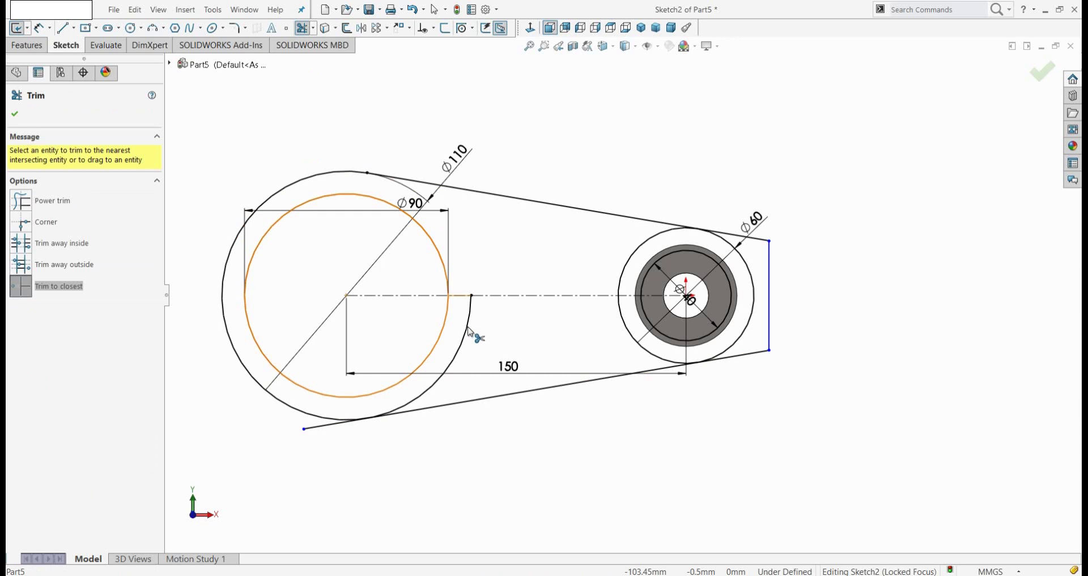
click(411, 402)
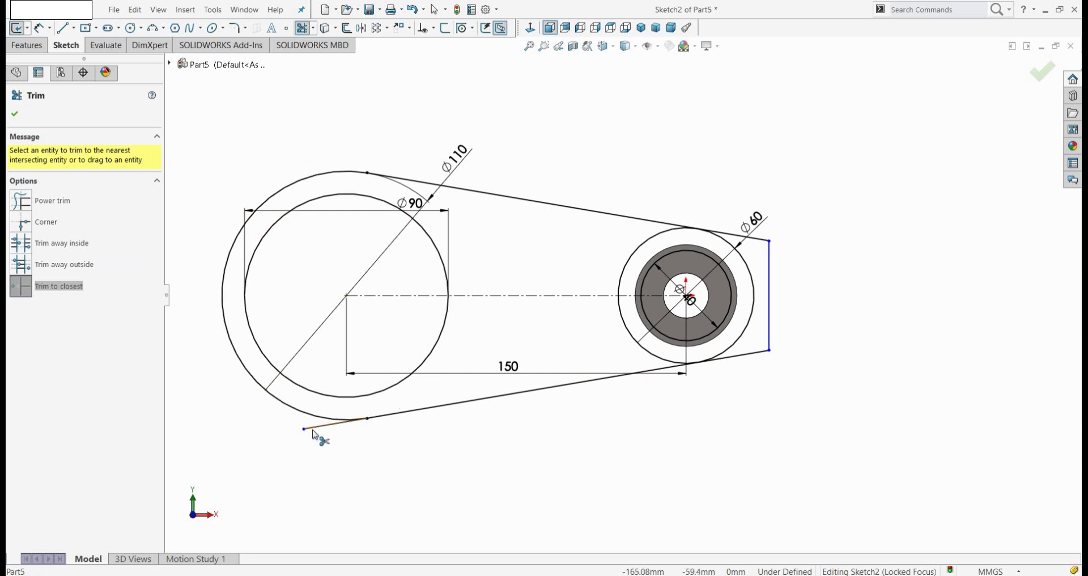
click(346, 422)
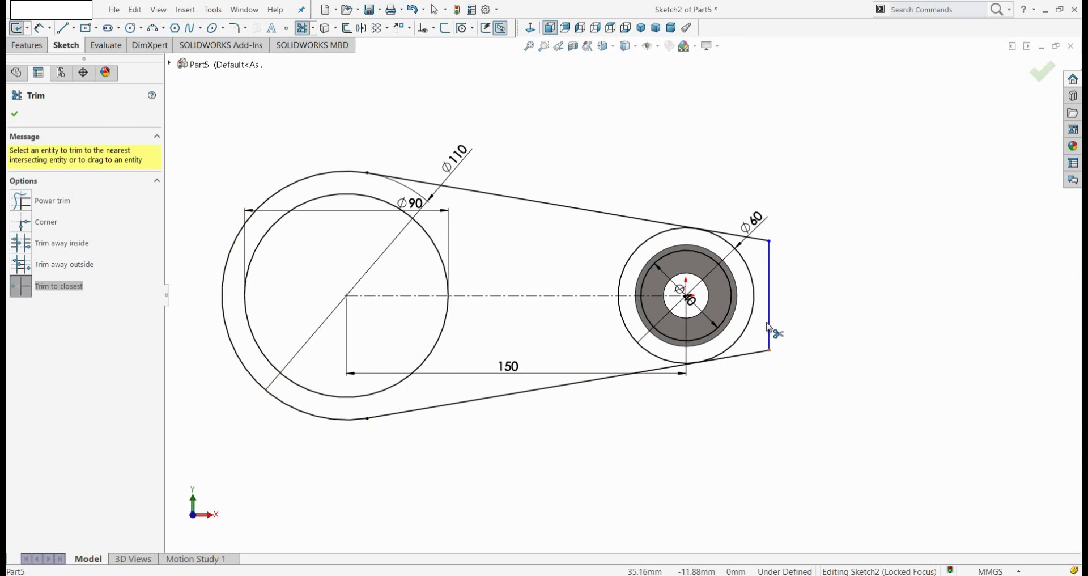
Trim away the vertical line, both line overhangs at the 60 mm circle and that circle's inner arc
click(776, 300)
click(764, 242)
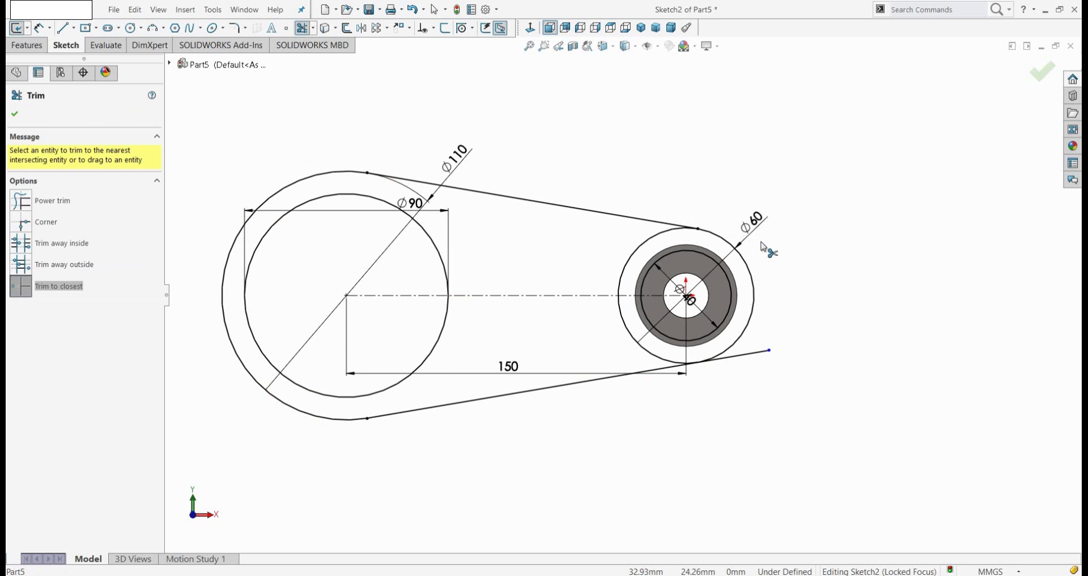
click(750, 355)
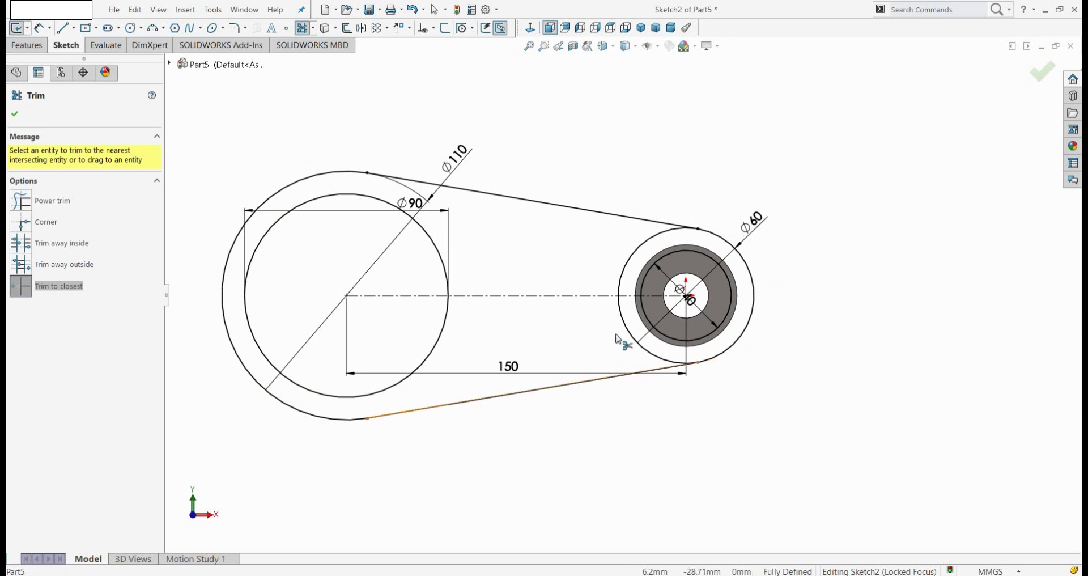
click(622, 289)
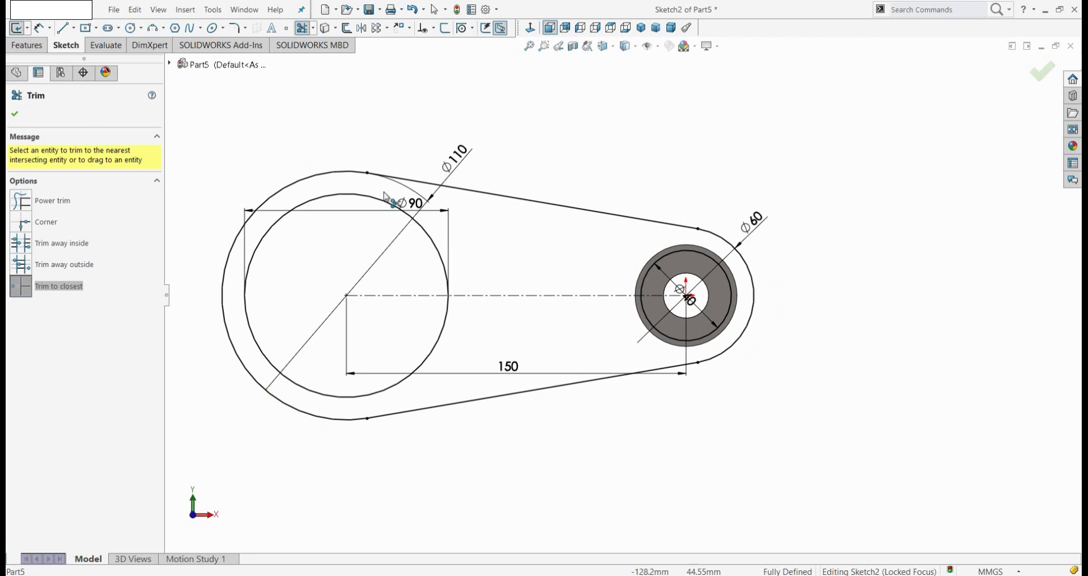
Extrude the link profile 10 mm blind from the sketch plane as a separate body, without merging the result
click(17, 27)
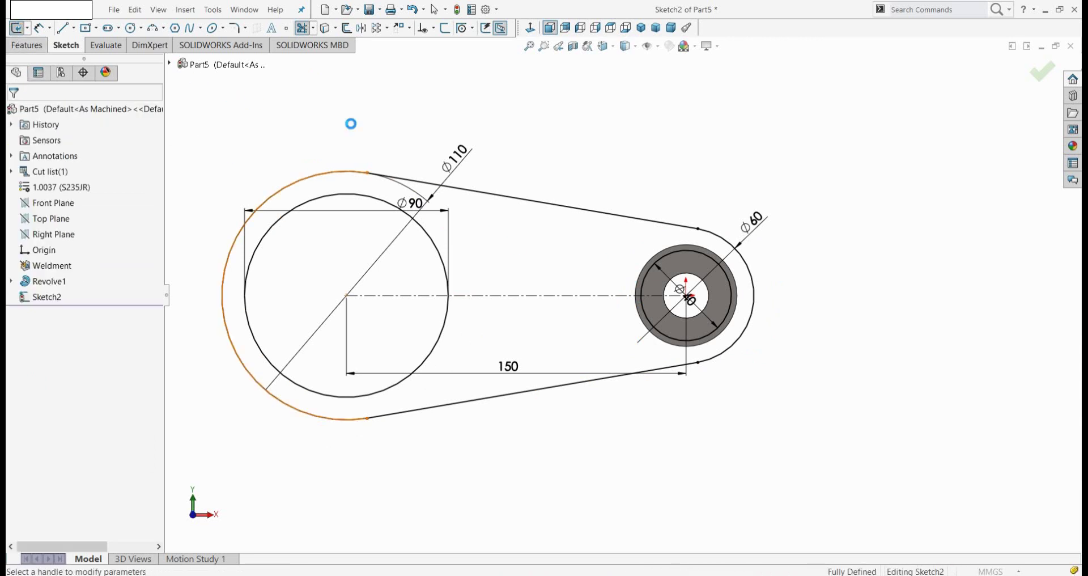
middle_drag(386, 116, 274, 225)
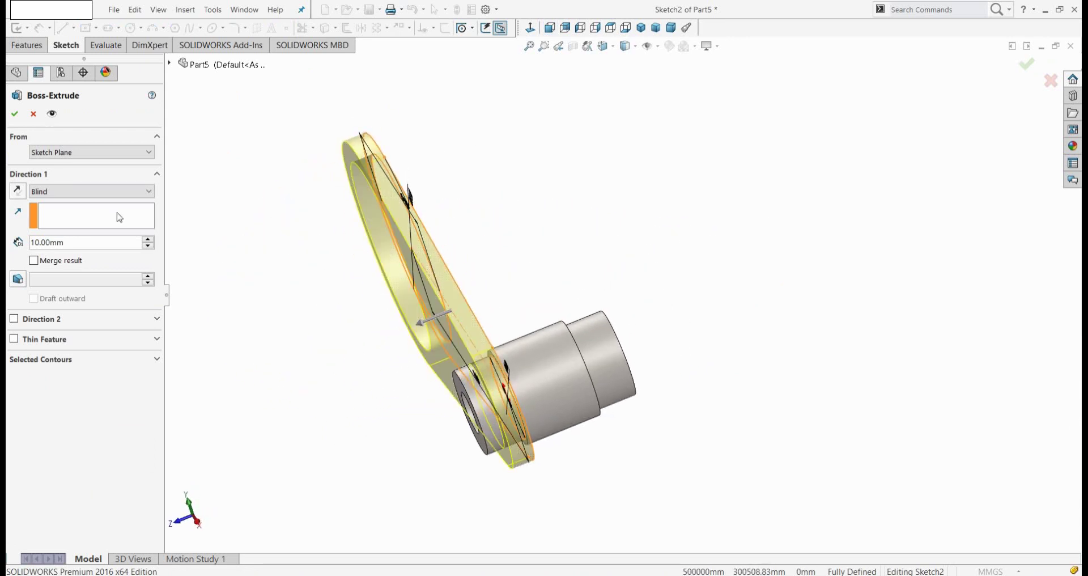
click(14, 115)
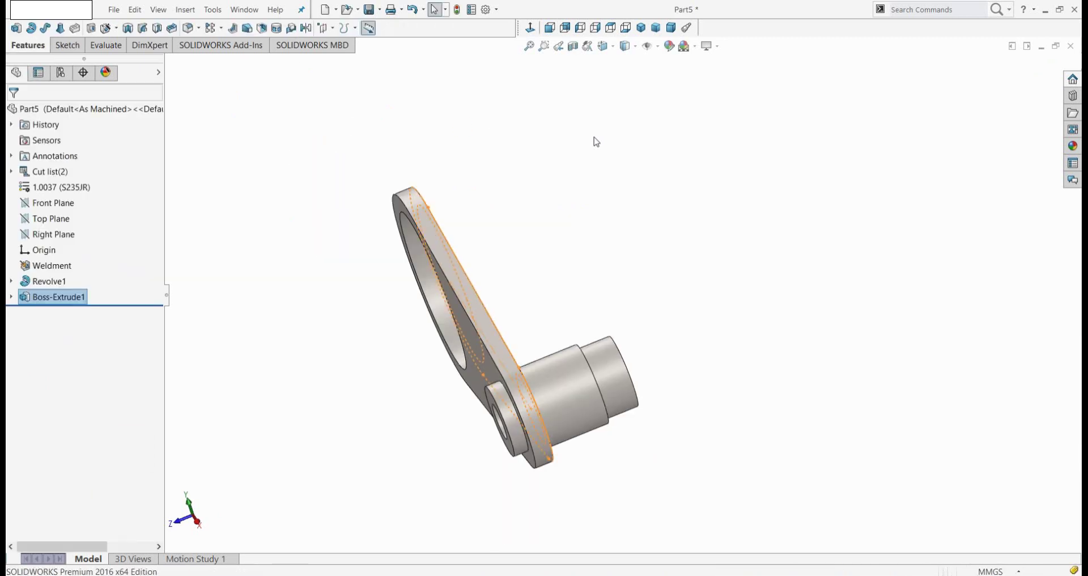
Start an extrusion sketch on the hub's narrow annular shoulder face at the end away from the link plate, viewed normal to it
mouse_move(595, 148)
middle_down()
mouse_move(576, 147)
mouse_move(553, 248)
mouse_move(534, 224)
middle_up()
click(394, 203)
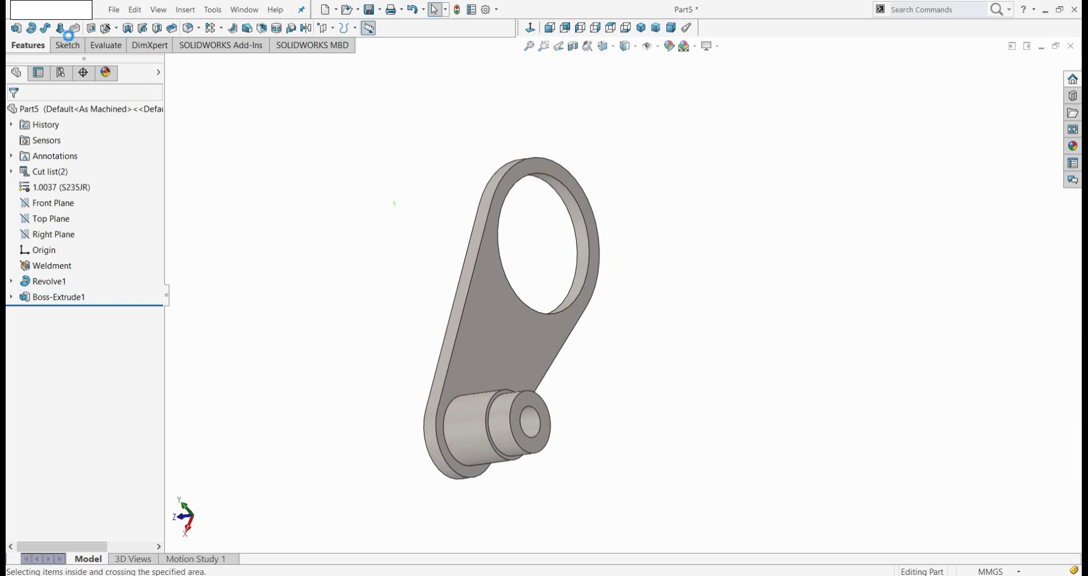
click(23, 28)
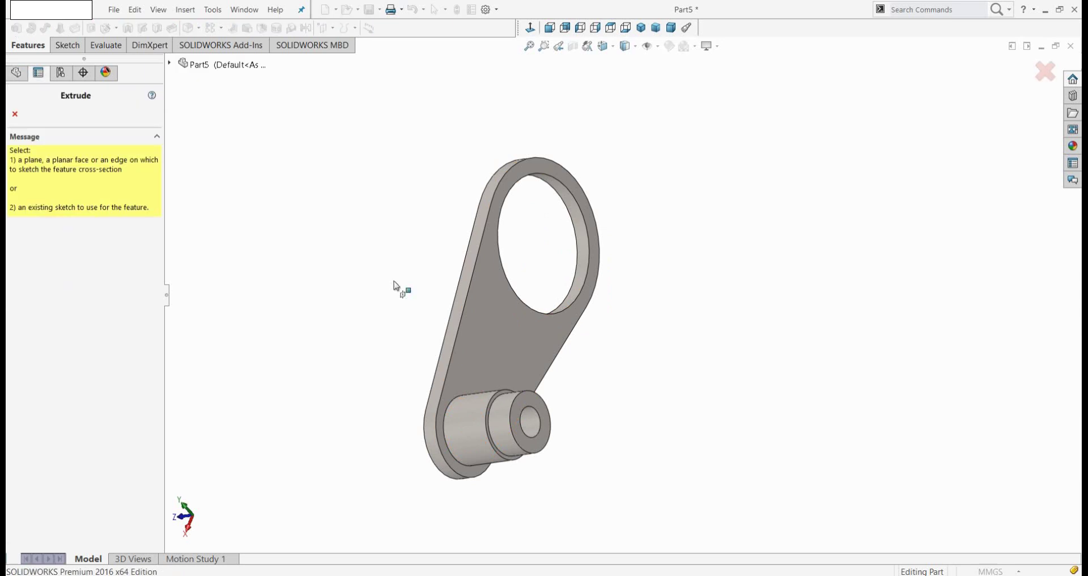
scroll(519, 461, up, 3)
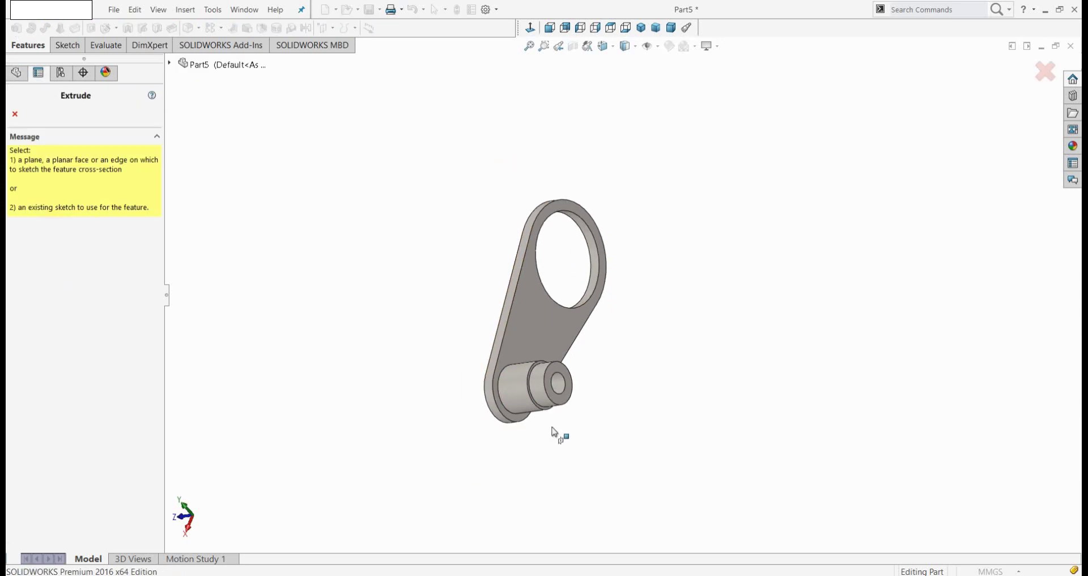
scroll(561, 414, down, 5)
scroll(564, 395, down, 4)
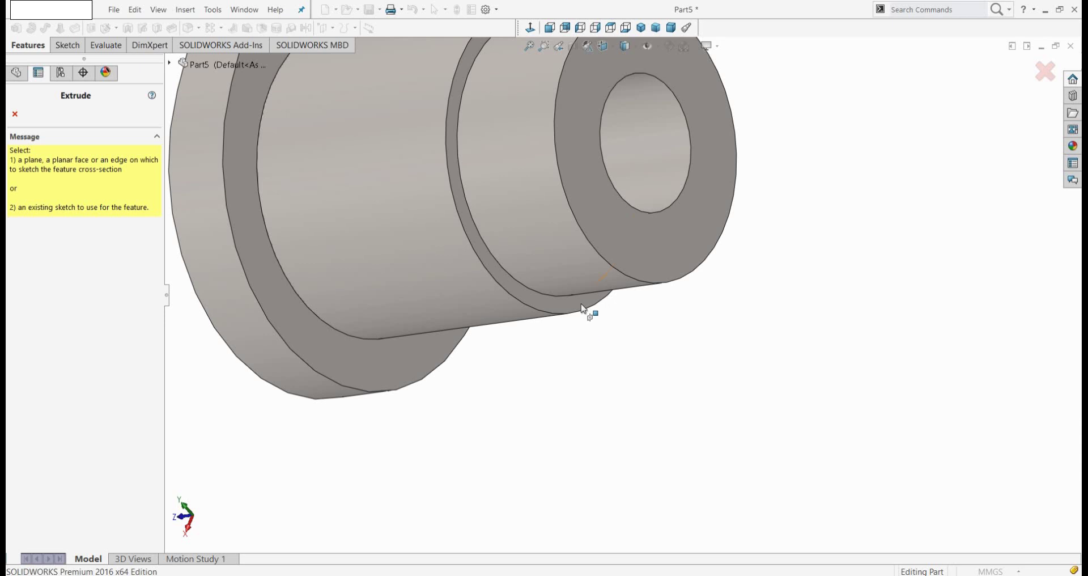
click(584, 306)
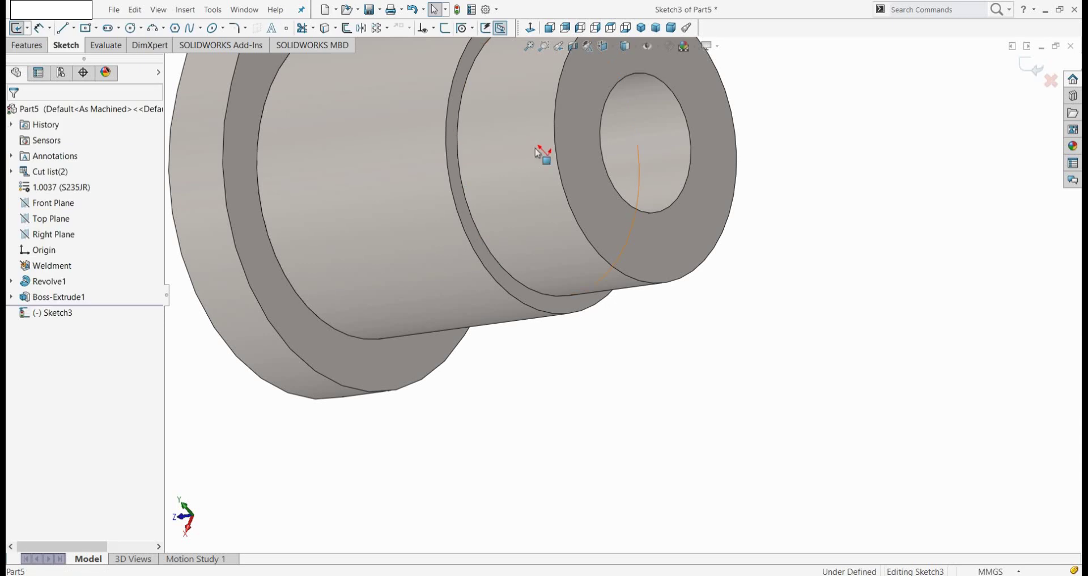
click(530, 30)
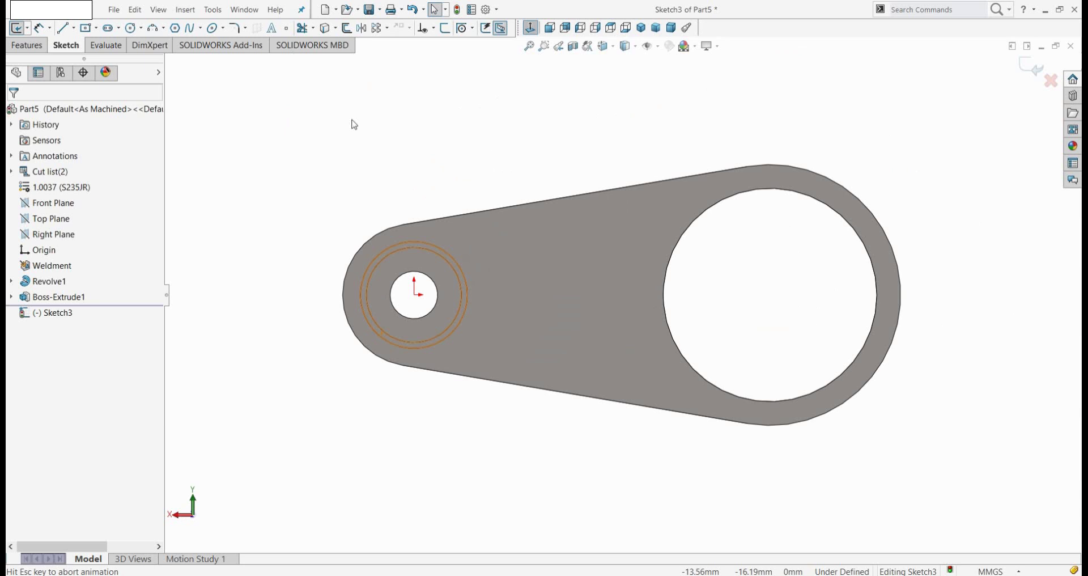
Convert the outer outline of the existing link plate's face into sketch entities
click(325, 28)
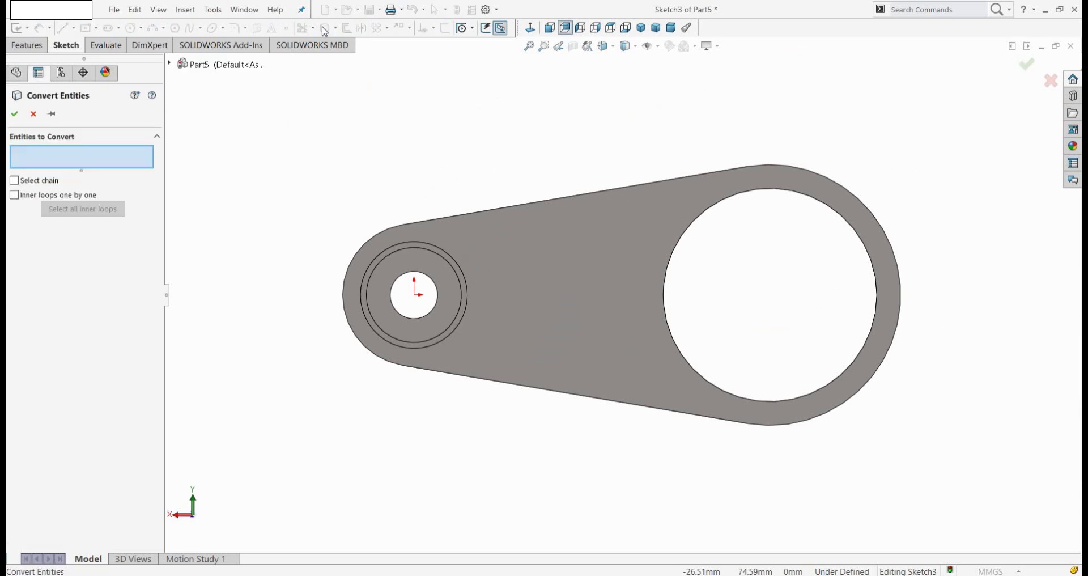
click(539, 253)
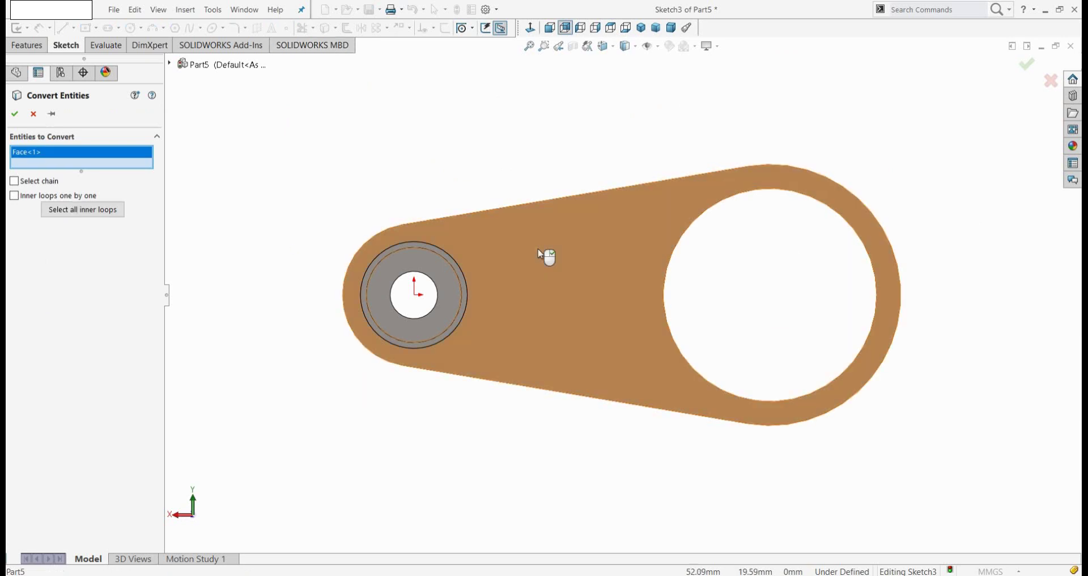
click(14, 115)
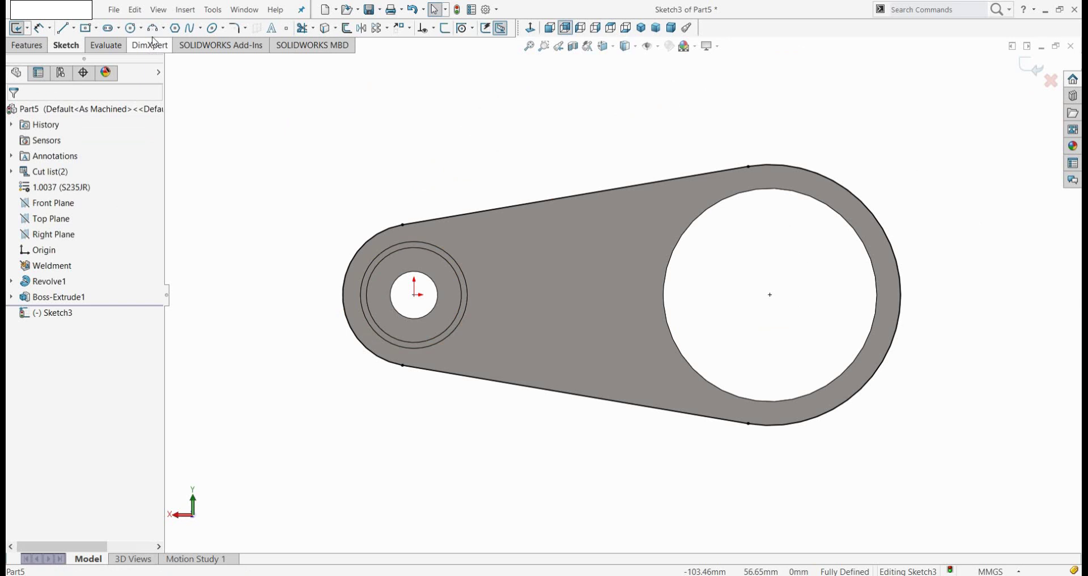
Sketch a circle of about 45.1 mm radius at the large hole's centre and a 20 mm radius circle at the origin
click(131, 29)
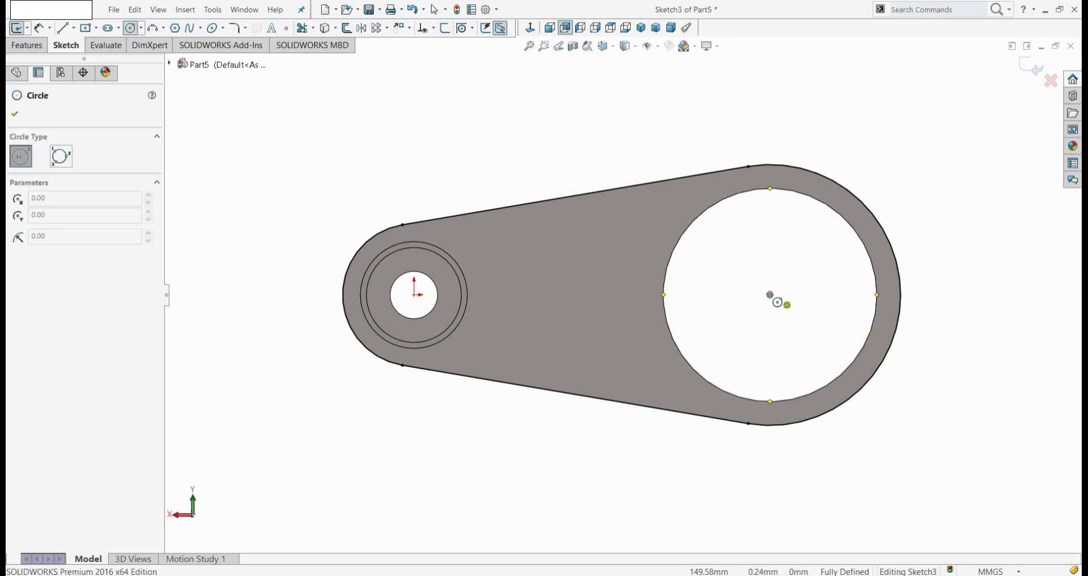
click(770, 295)
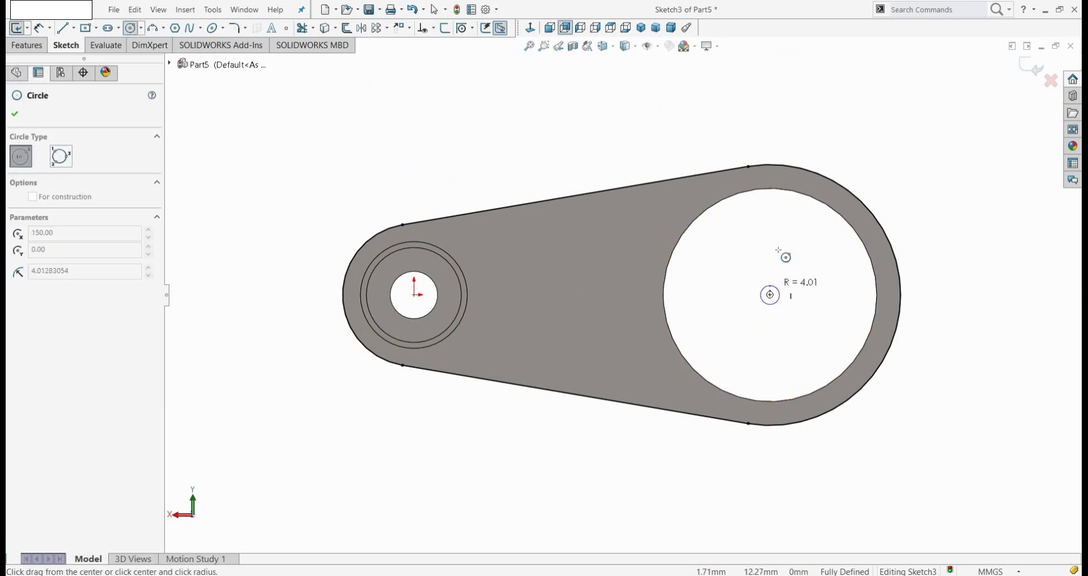
click(771, 190)
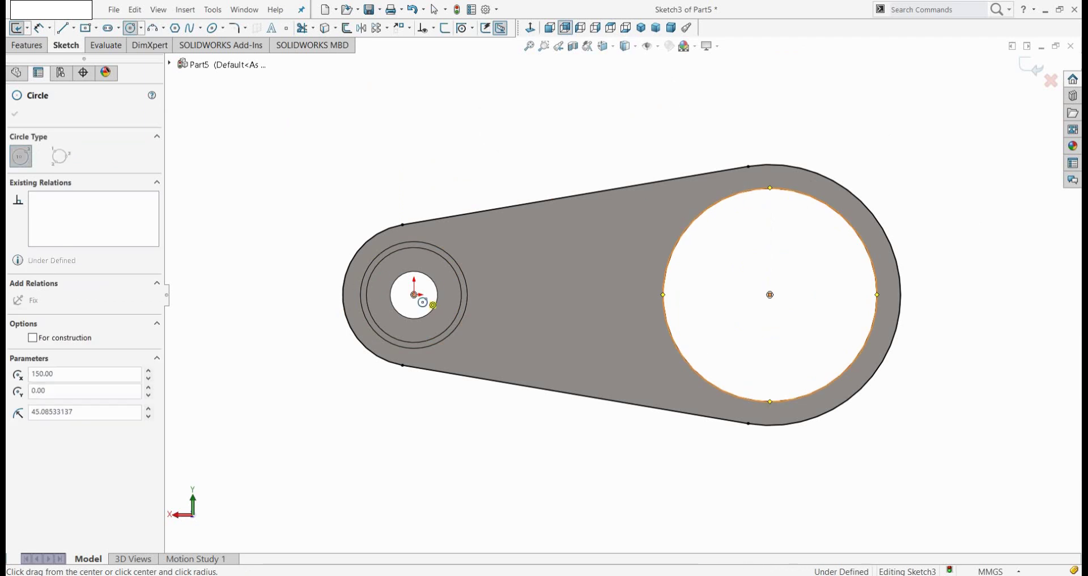
click(415, 295)
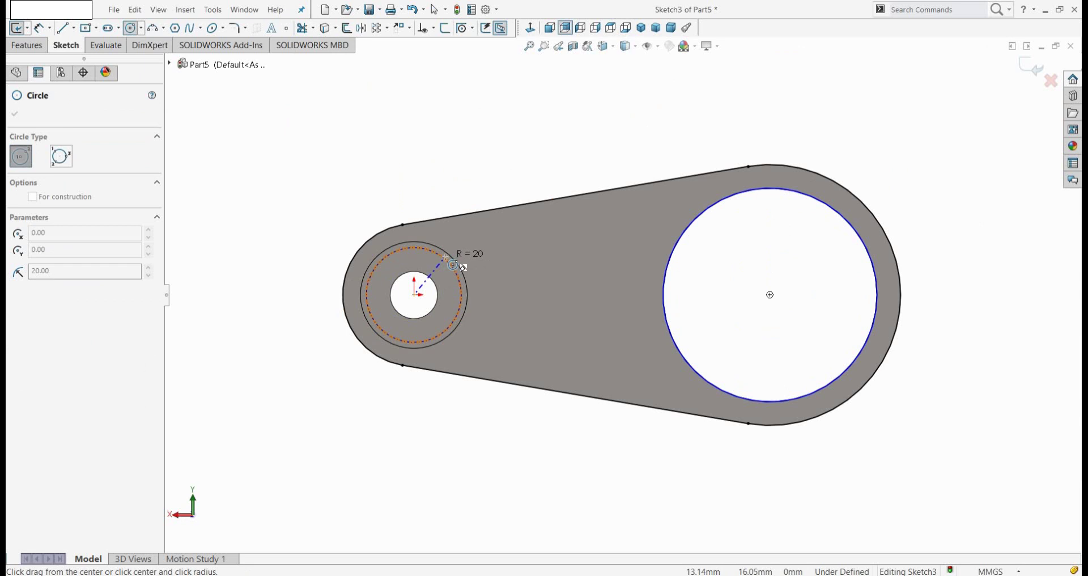
click(453, 263)
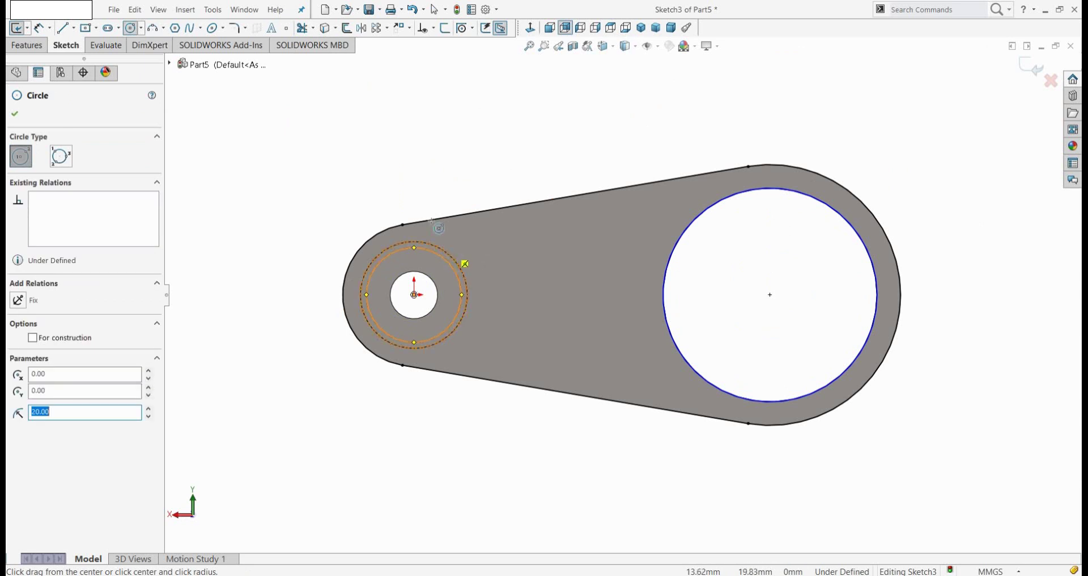
Dimension the circle at the origin to 40 mm diameter and the large hole circle to 90 mm diameter
click(40, 29)
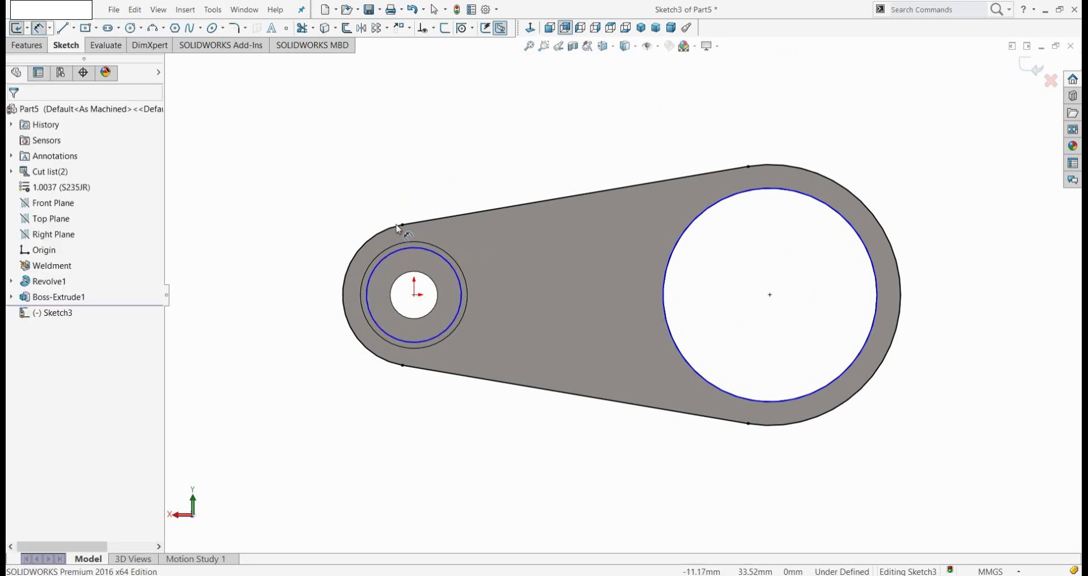
click(420, 250)
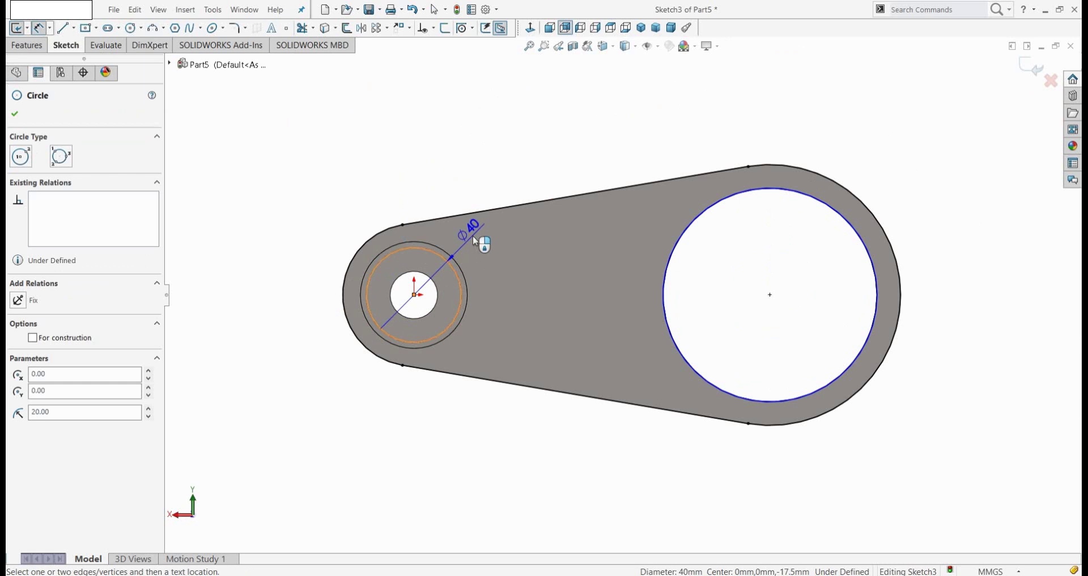
click(487, 240)
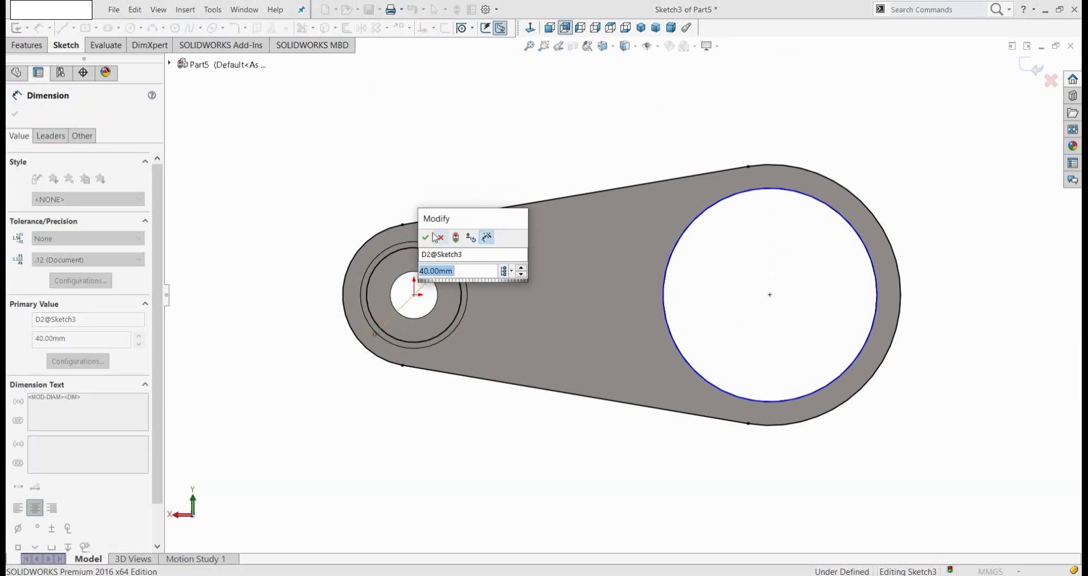
click(434, 237)
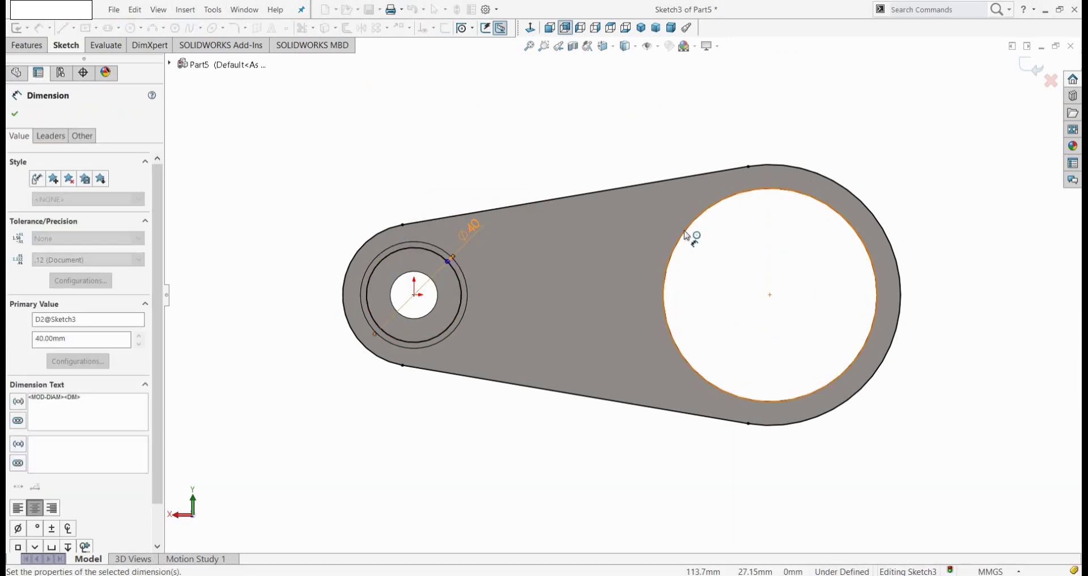
click(715, 299)
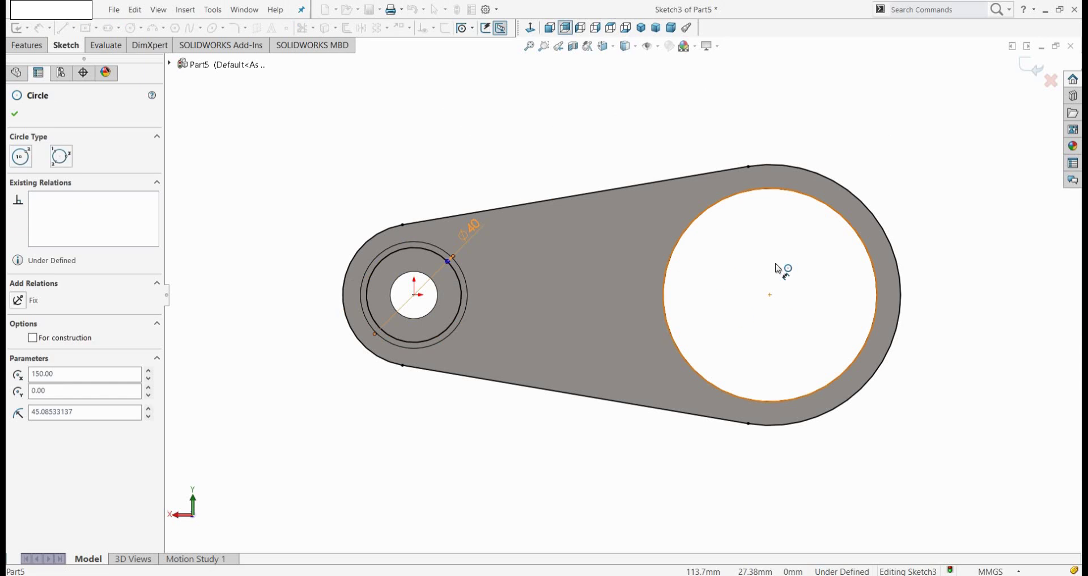
click(757, 298)
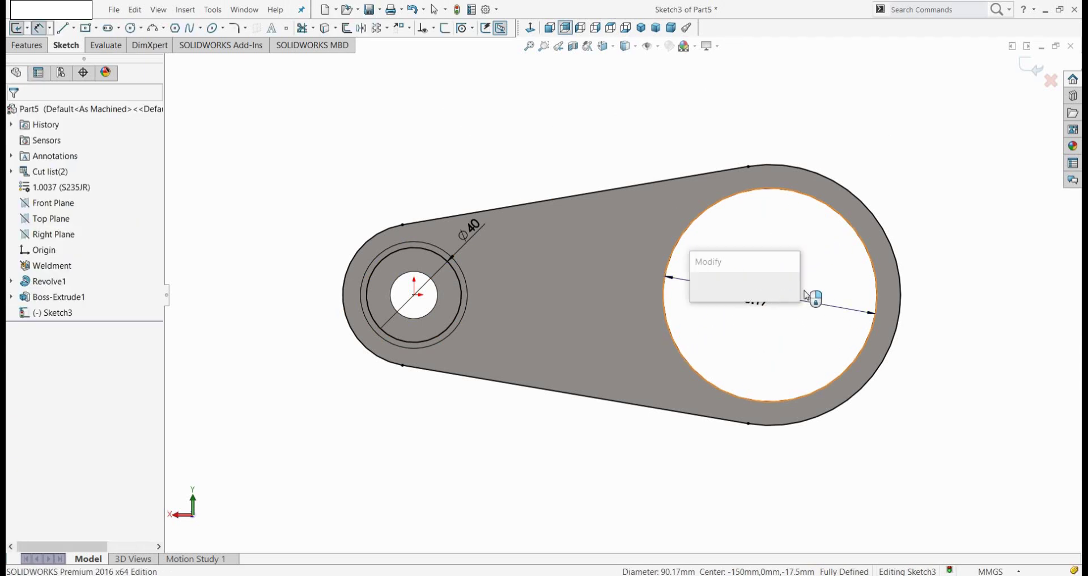
text(90)
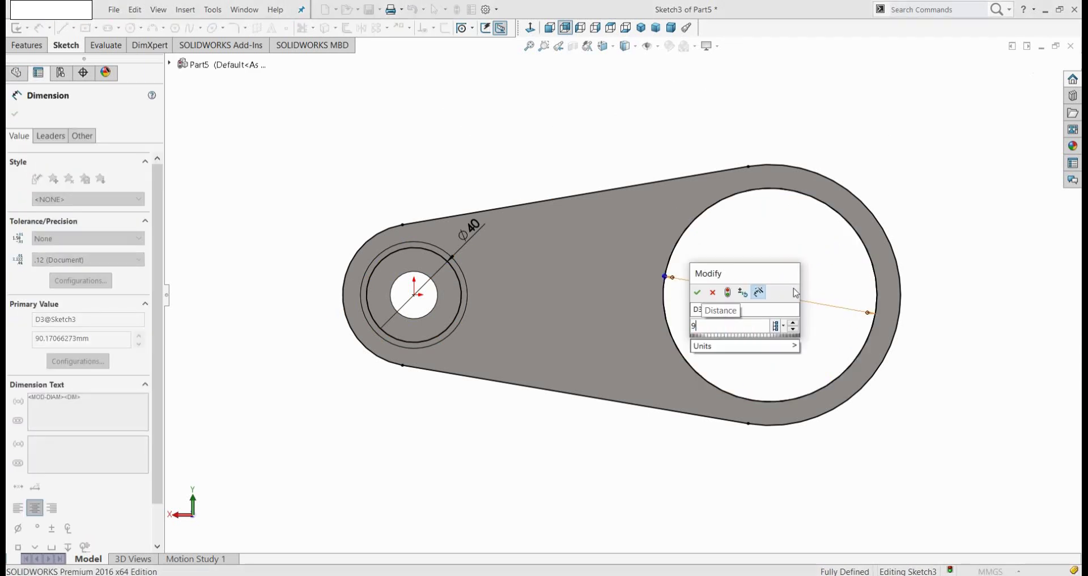
key(Return)
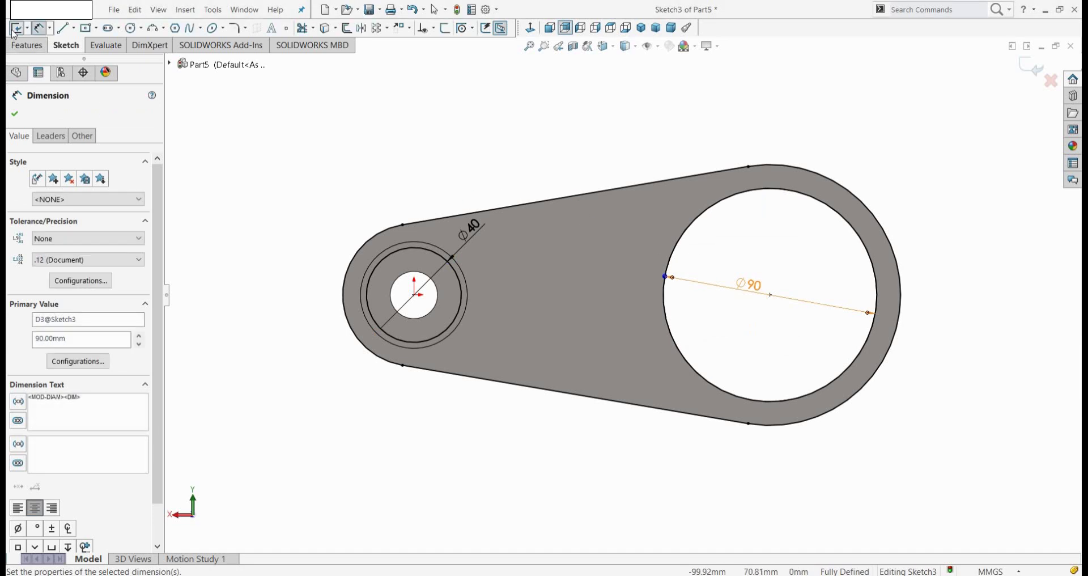
Extrude the second link profile 10 mm blind from the sketch plane as a separate body, without merging the result
click(14, 32)
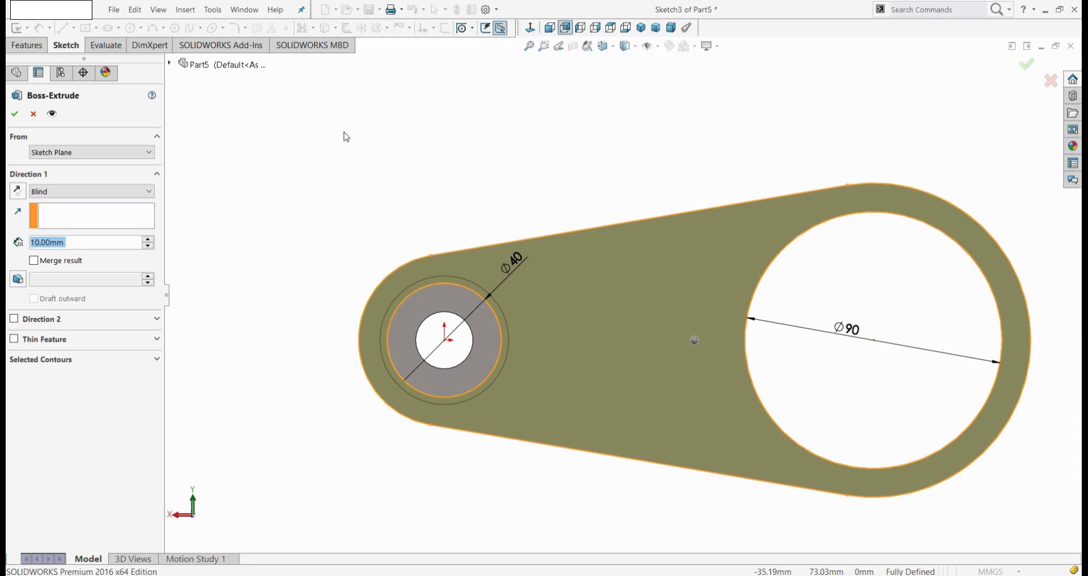
mouse_move(355, 140)
middle_down()
mouse_move(313, 292)
mouse_move(323, 311)
mouse_move(279, 260)
middle_up()
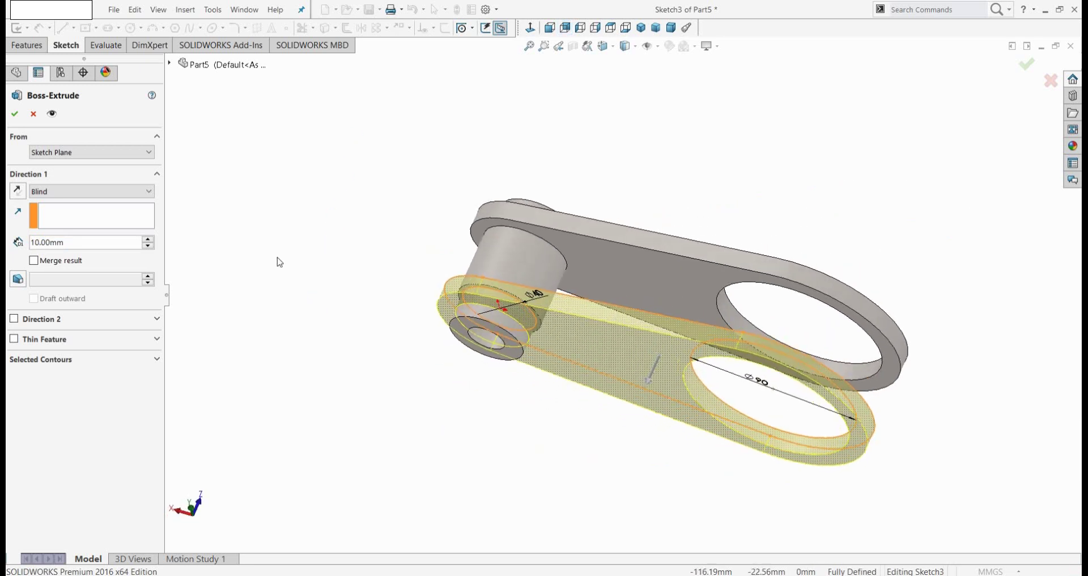
click(16, 118)
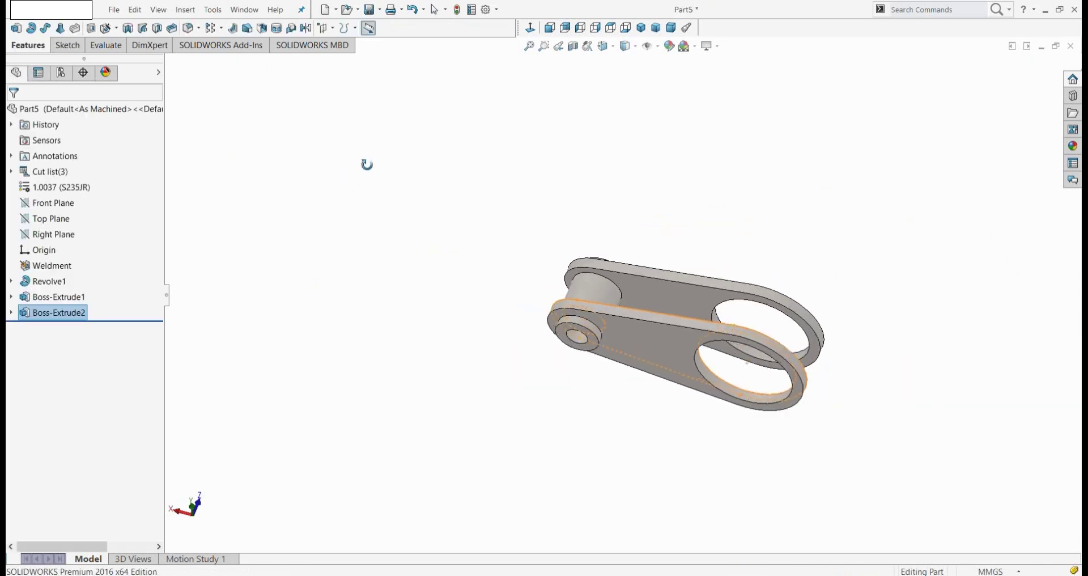
Start a revolve sketch on the Top Plane and view it normal to the plane
click(32, 28)
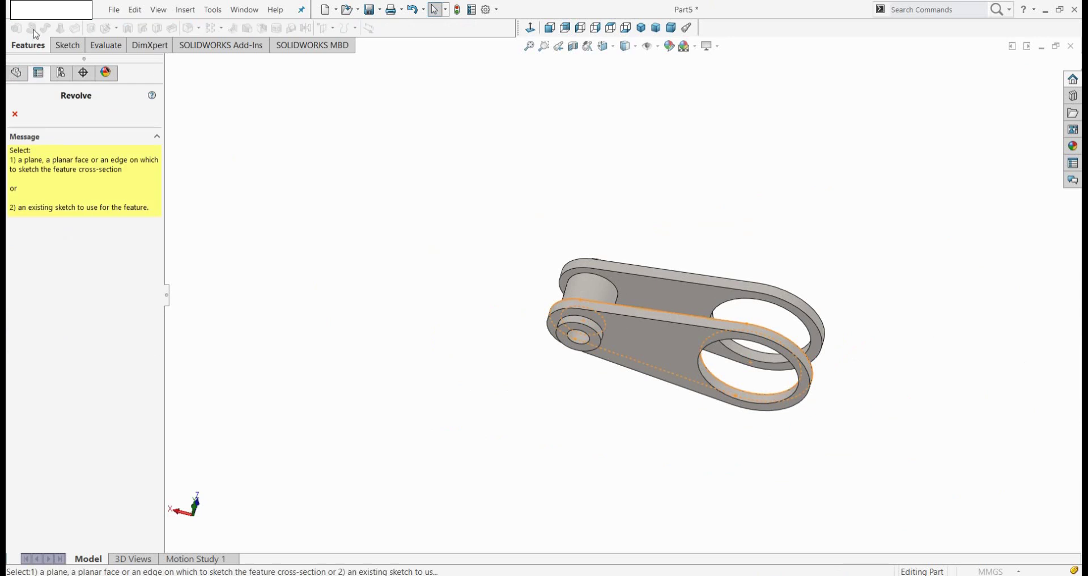
click(11, 75)
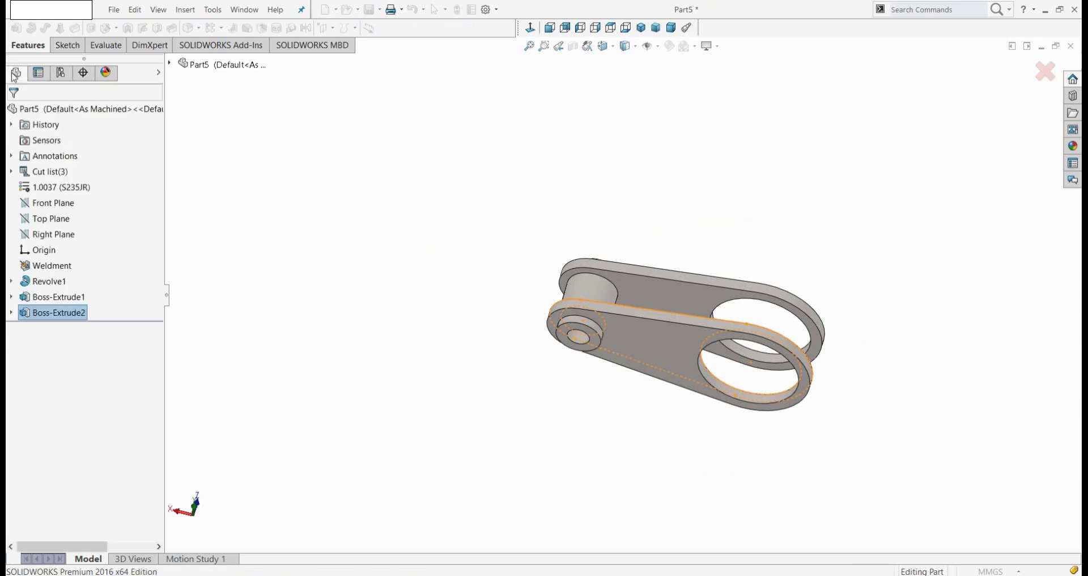
click(59, 221)
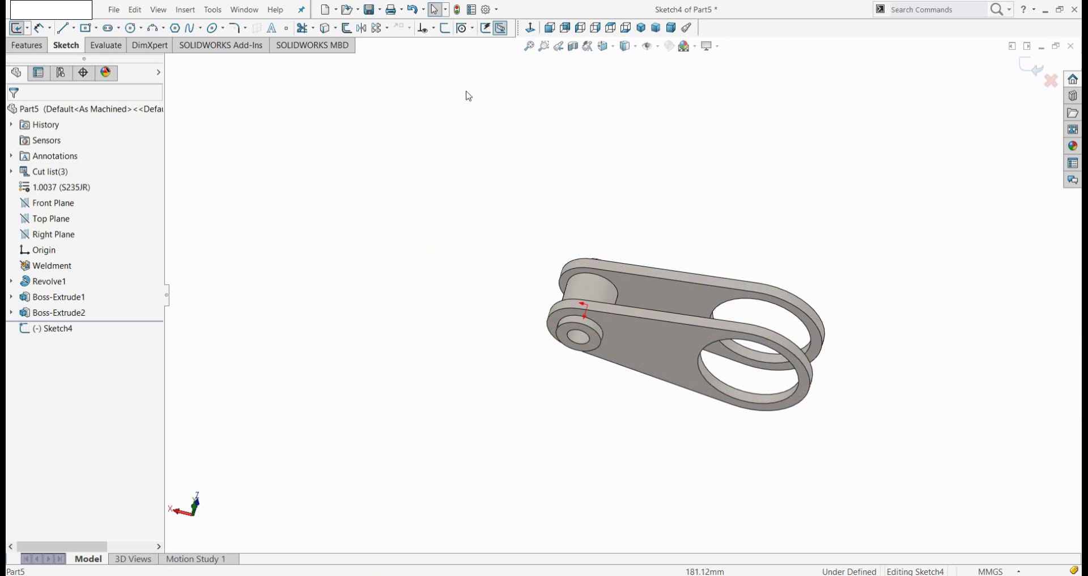
click(530, 29)
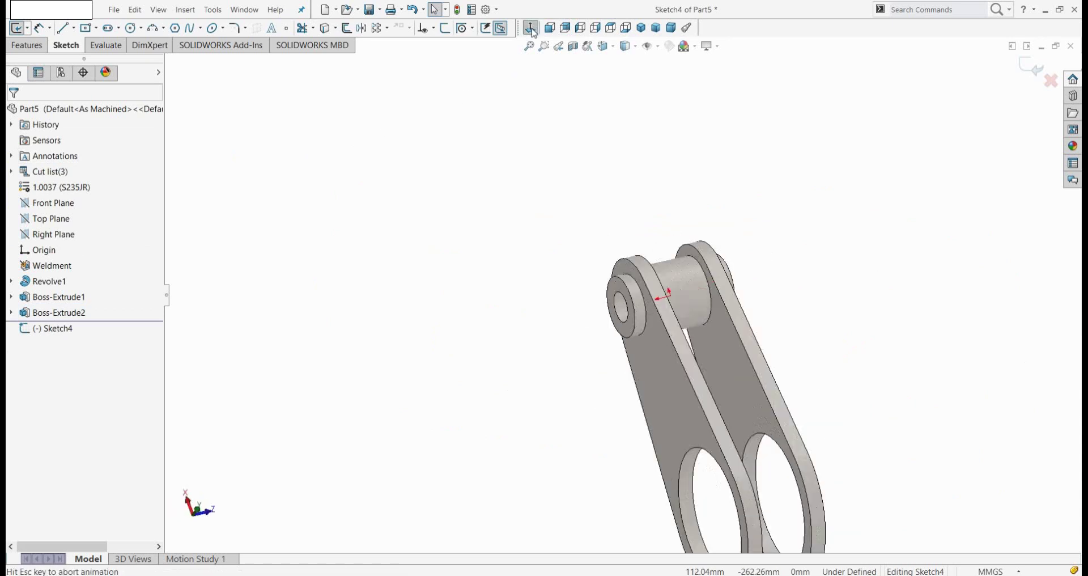
Sketch a vertical line crossing both link plates near their large-hole ends and extending beyond their outer faces
click(68, 30)
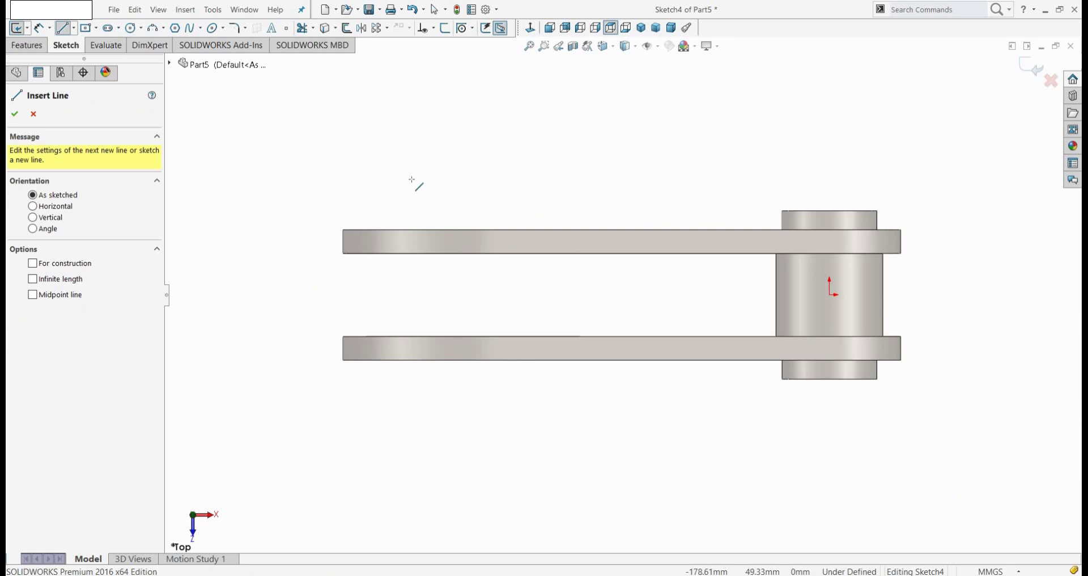
click(429, 180)
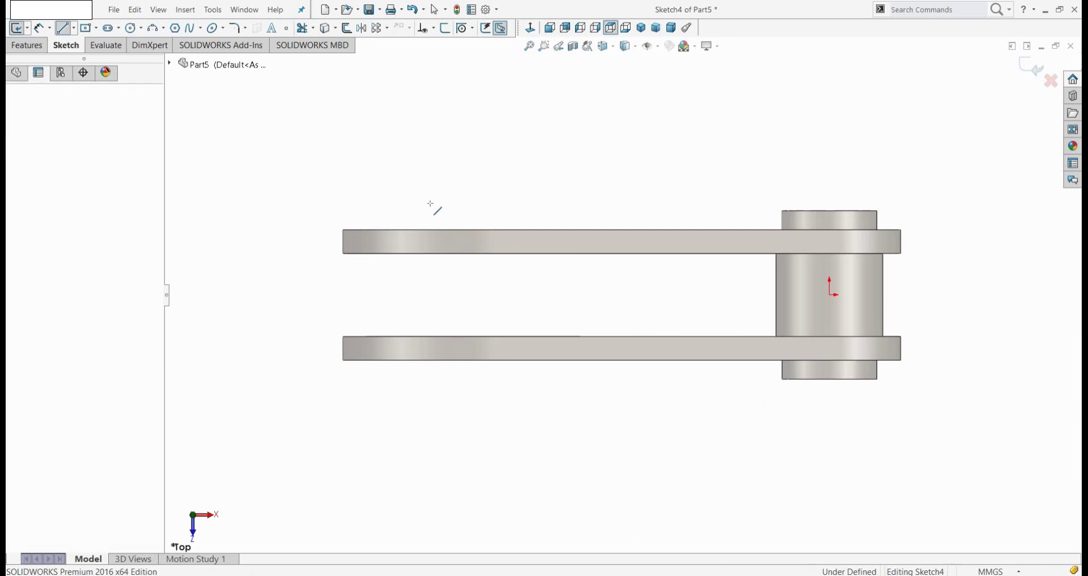
click(428, 405)
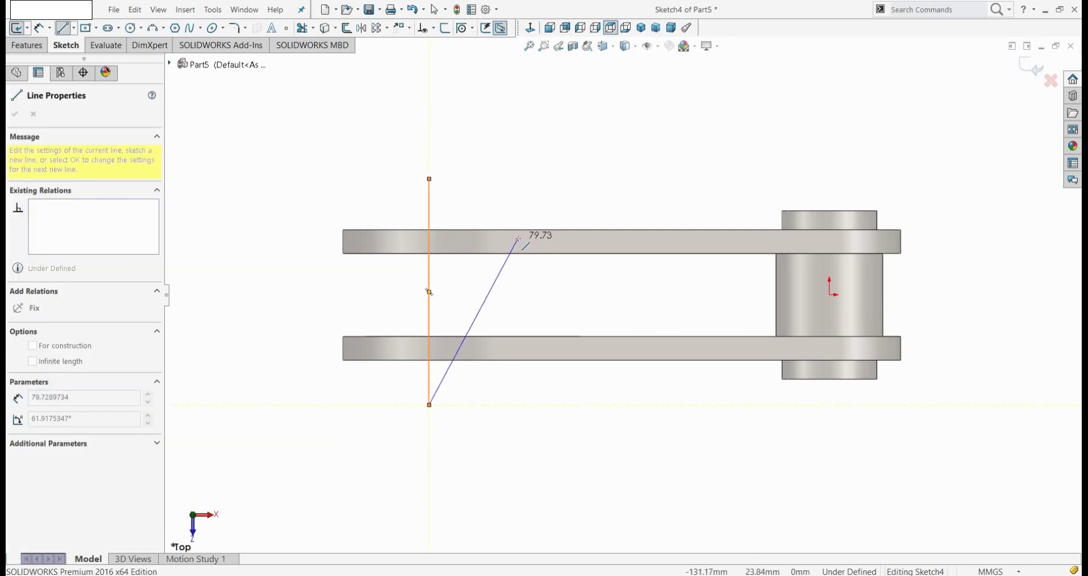
key(Escape)
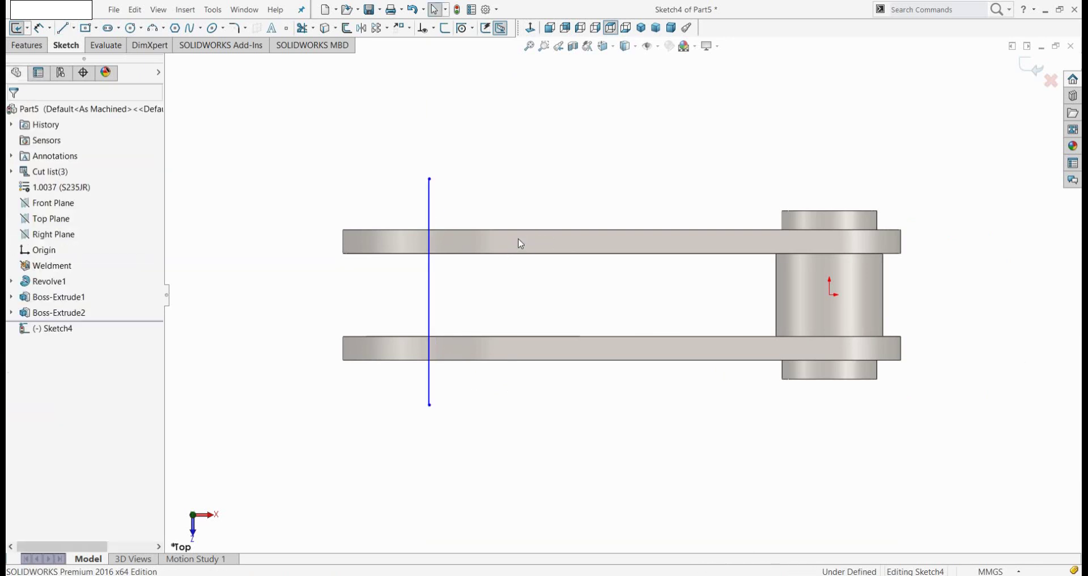
Sketch a closed stepped profile about 95 mm tall beside the vertical line, with its widest section spanning the gap between the link plates
click(66, 32)
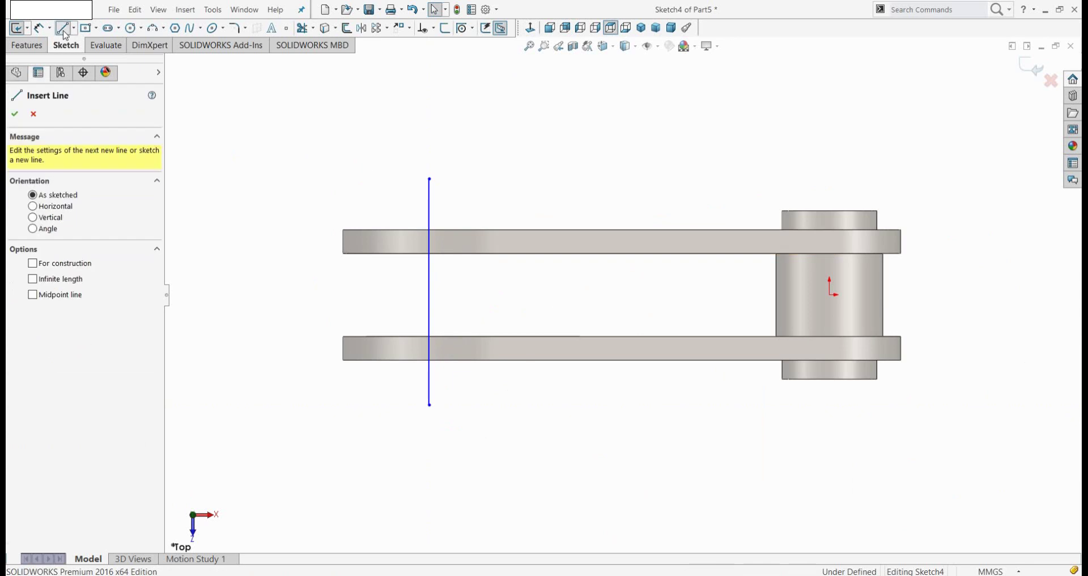
click(470, 179)
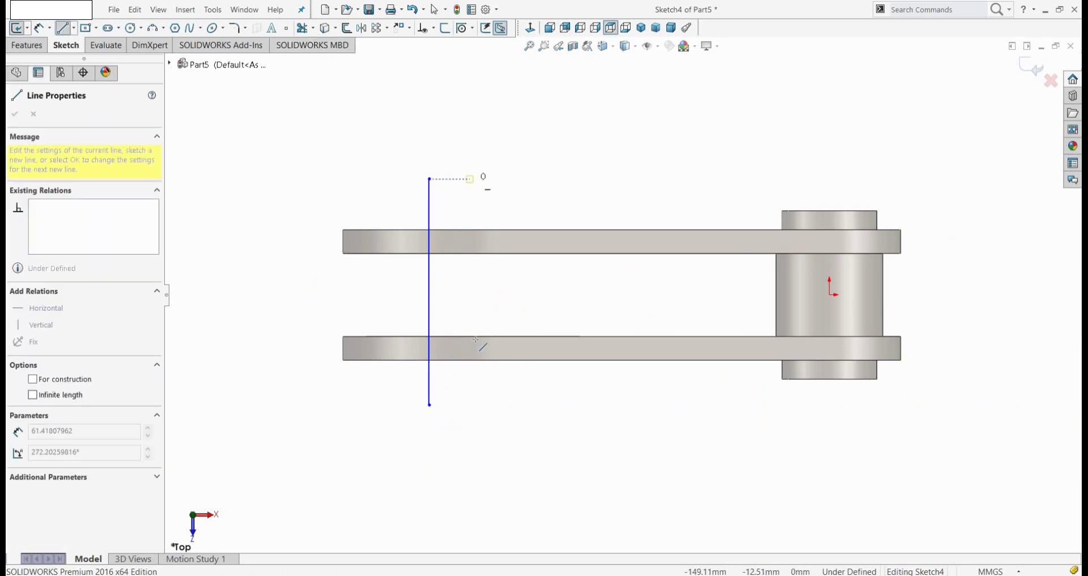
click(469, 405)
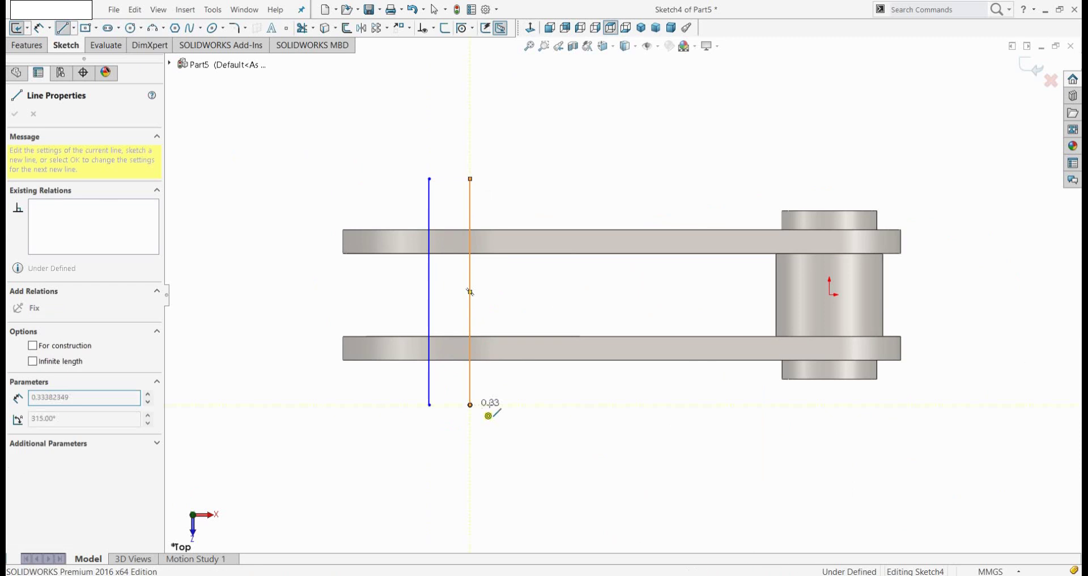
click(499, 404)
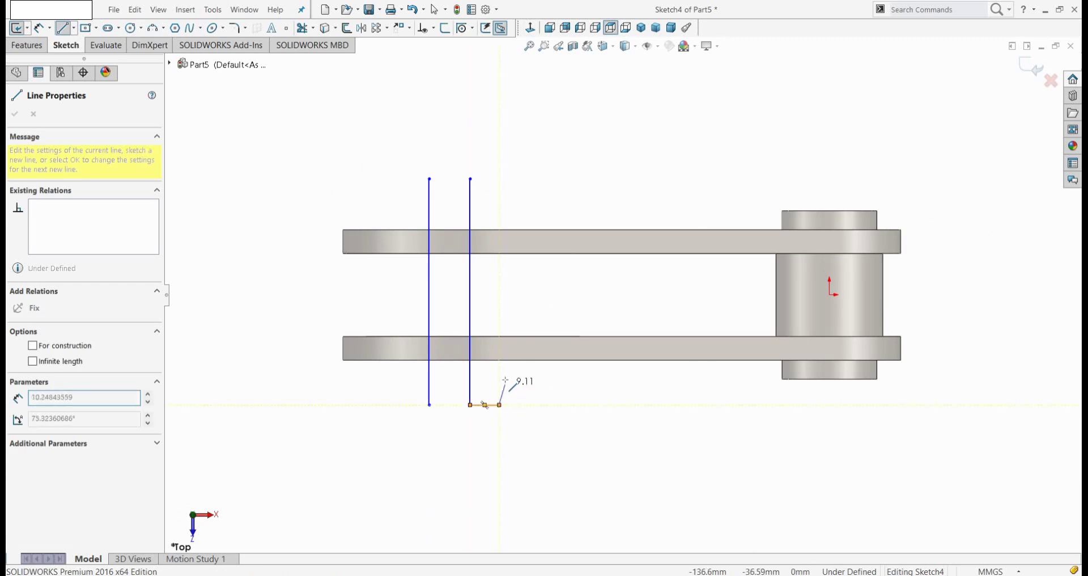
click(498, 336)
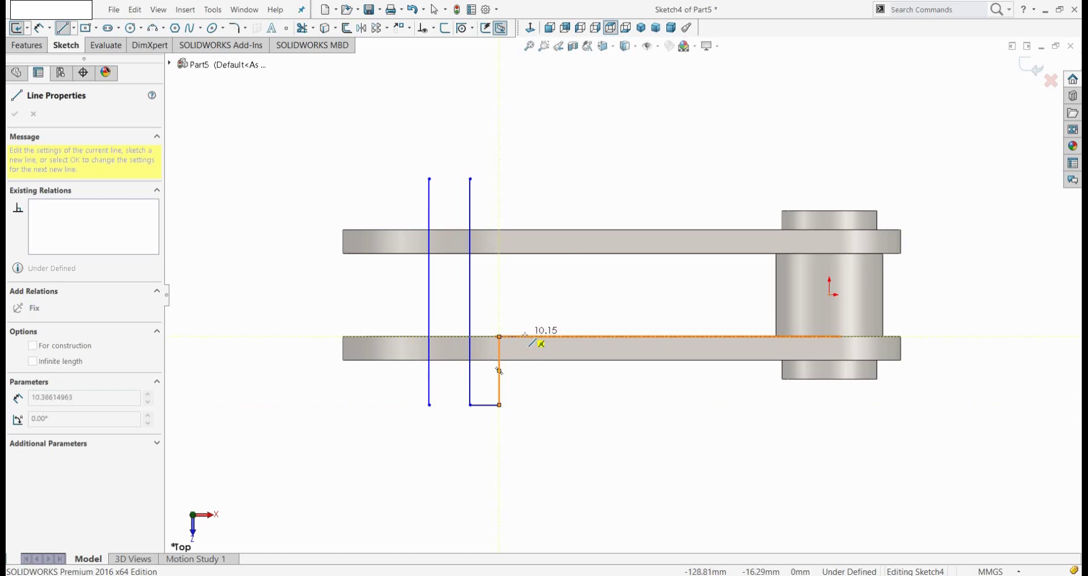
click(527, 336)
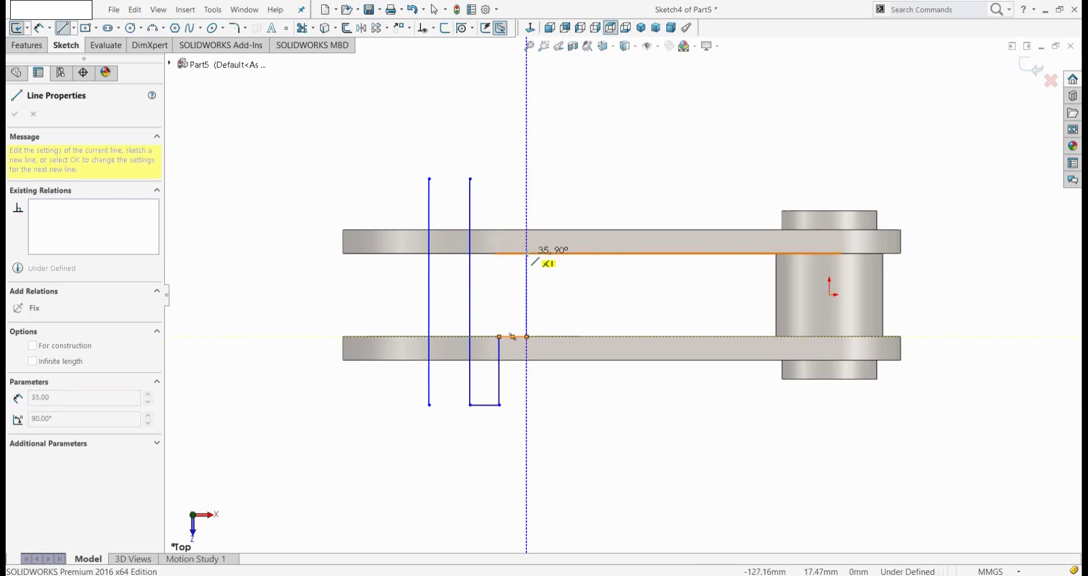
click(527, 253)
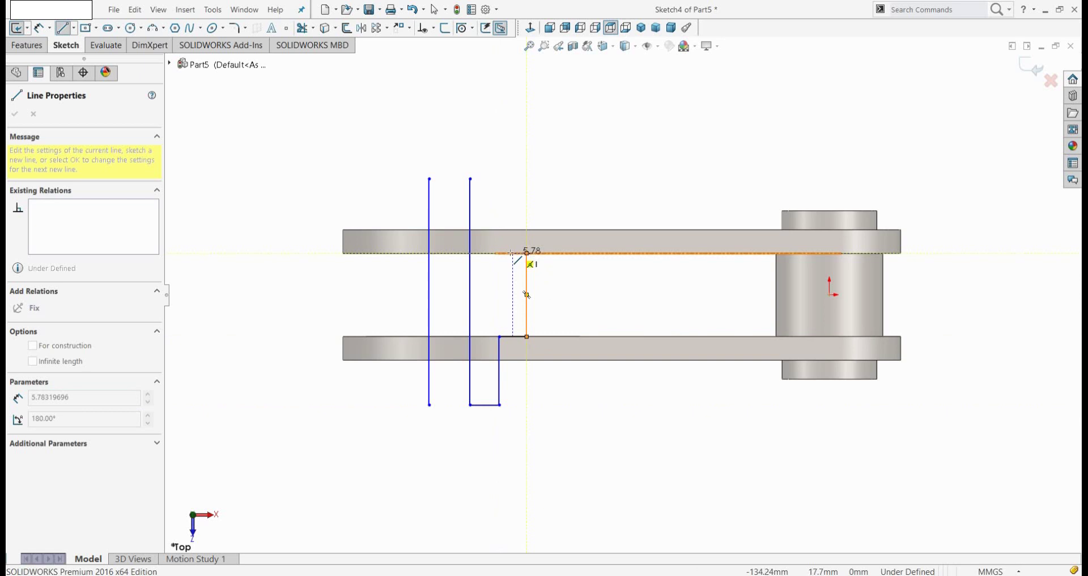
click(513, 253)
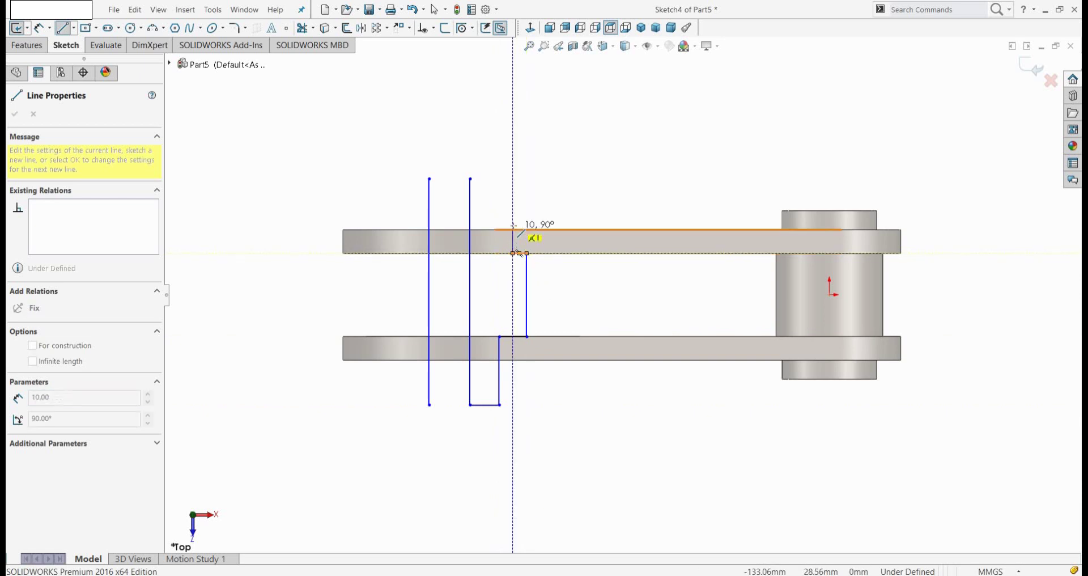
click(513, 178)
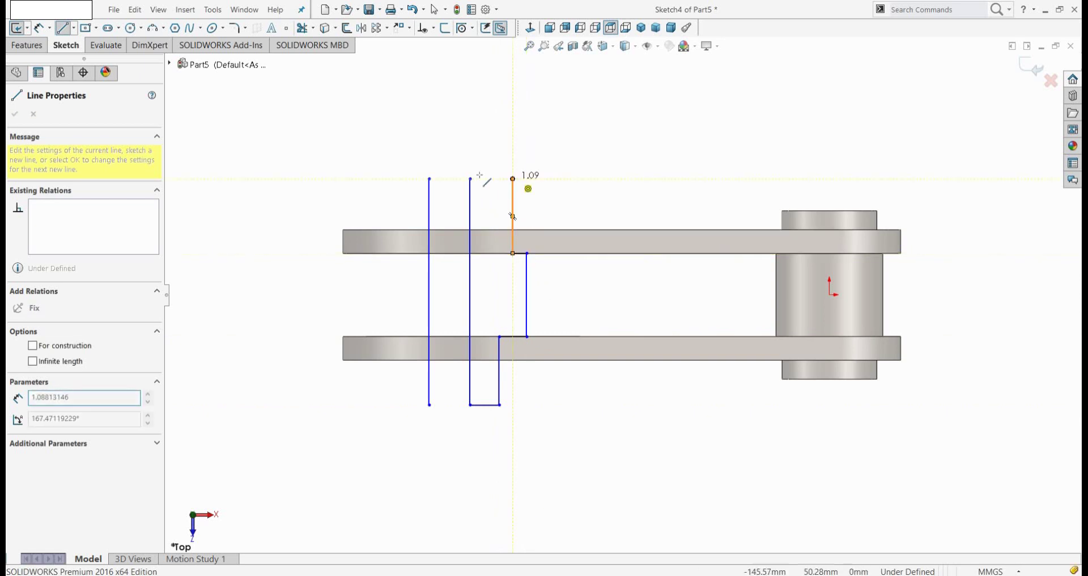
click(470, 179)
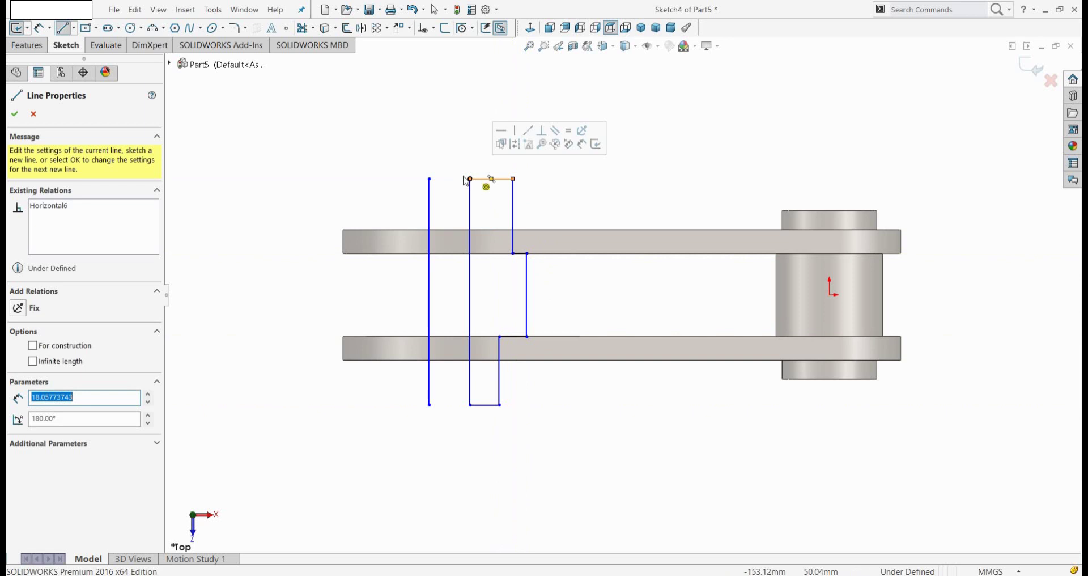
key(Escape)
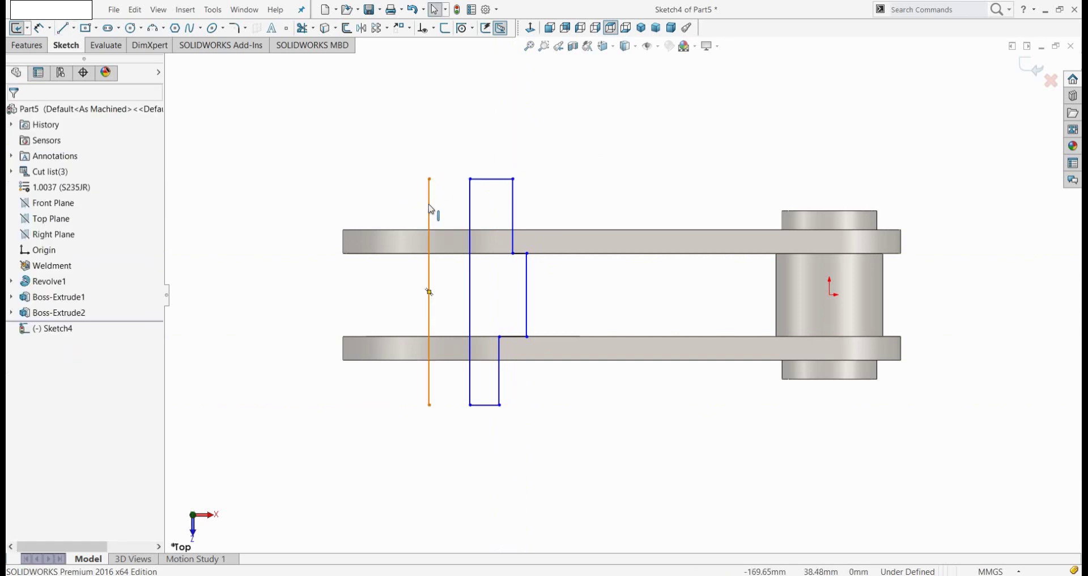
Convert the separate vertical line to construction geometry and dimension it 110 mm from the origin
click(429, 209)
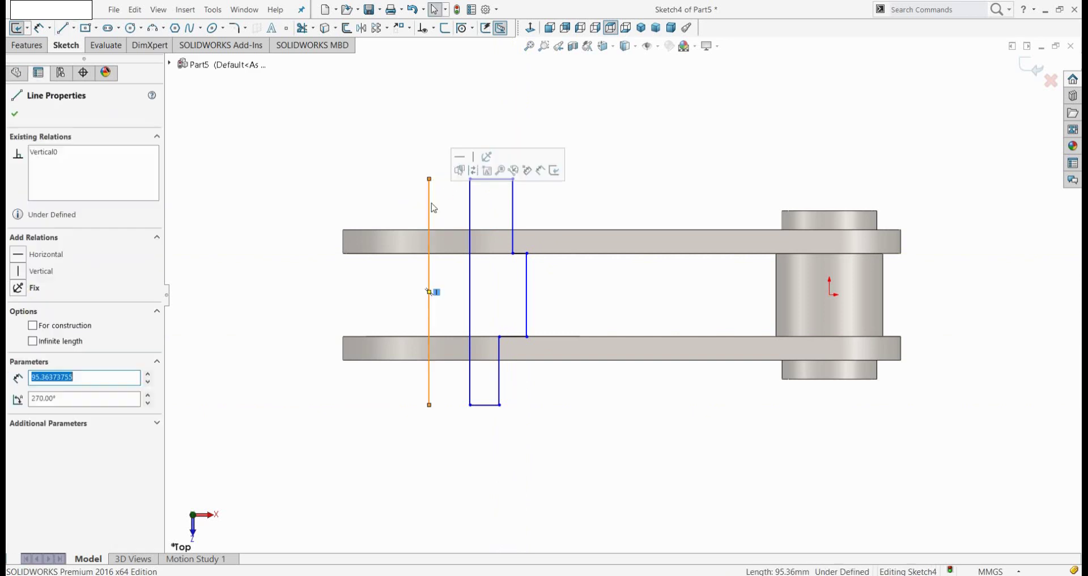
click(474, 170)
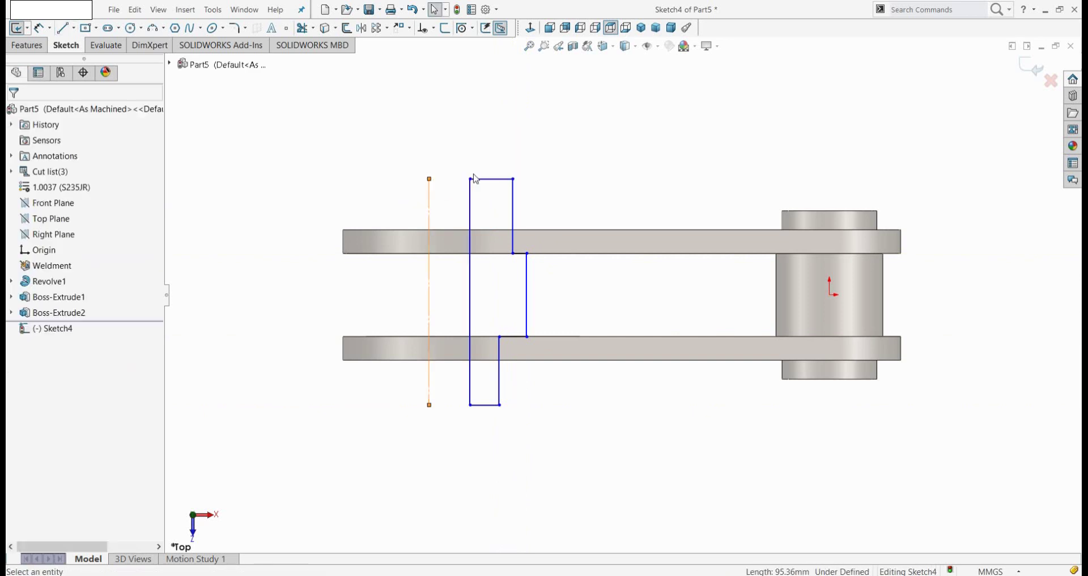
click(46, 29)
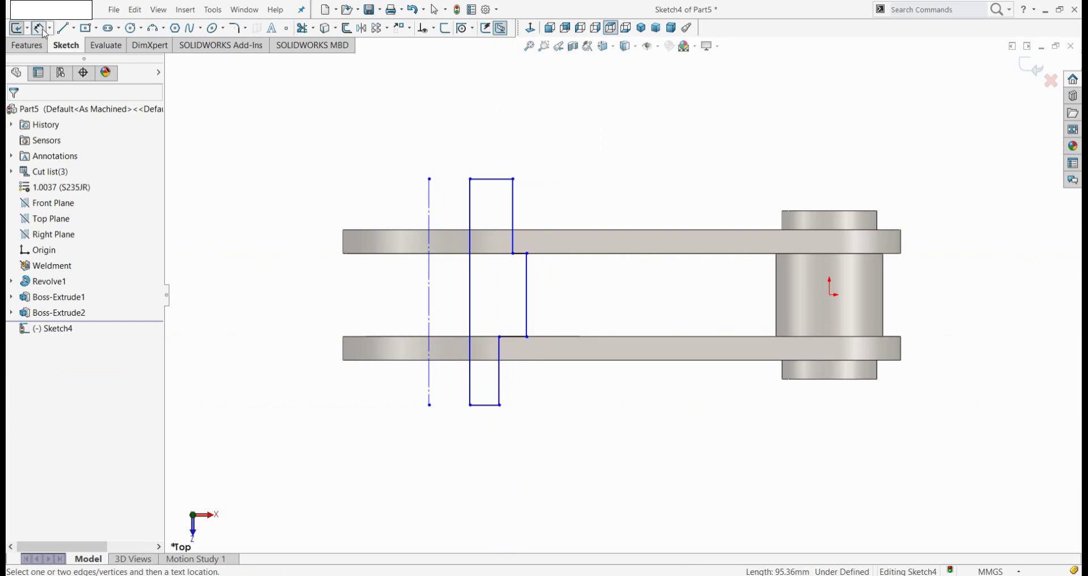
click(429, 275)
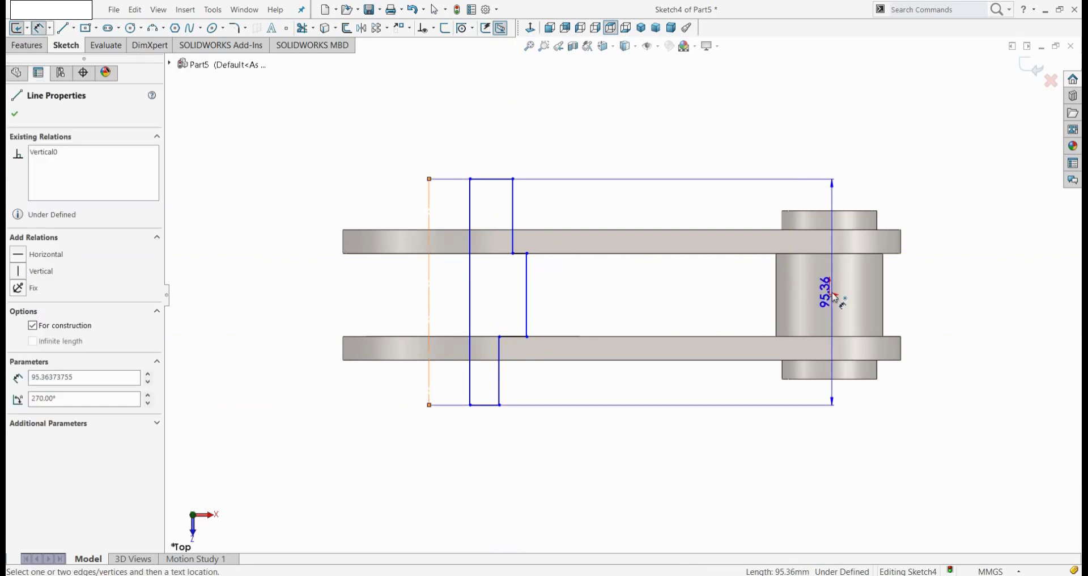
click(829, 295)
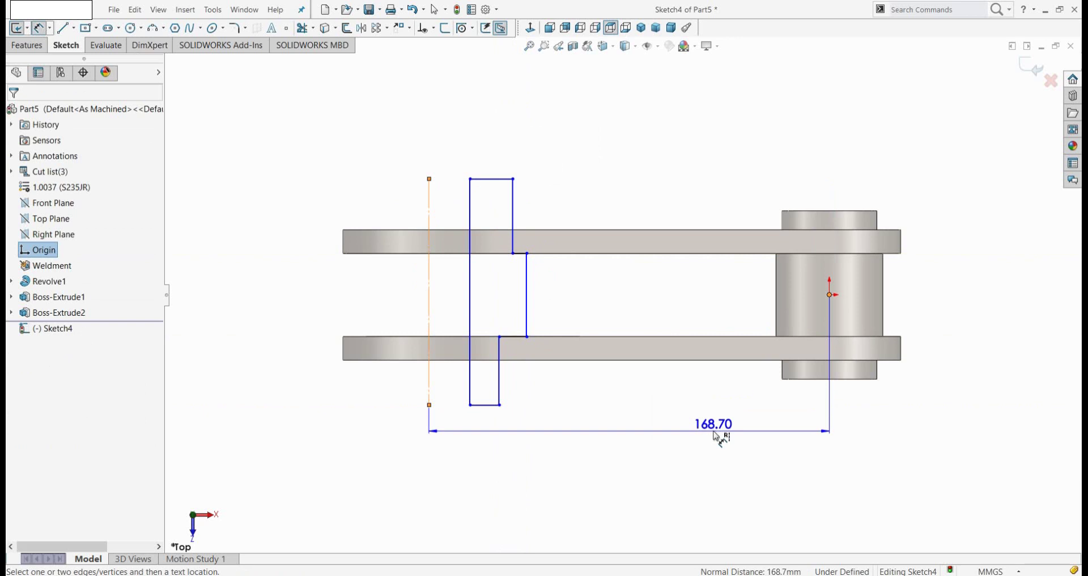
click(715, 424)
text(110)
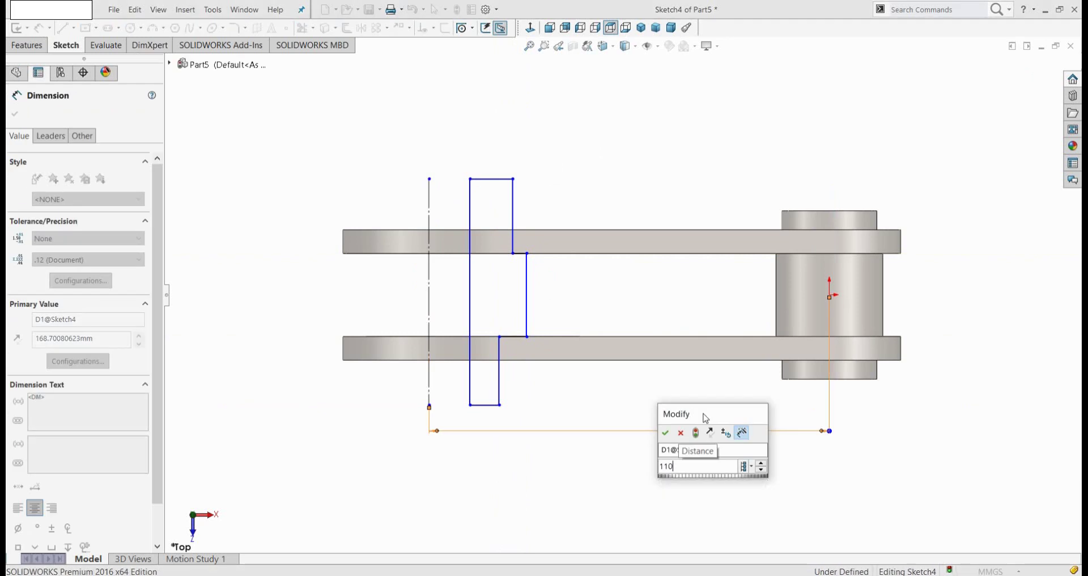
key(Return)
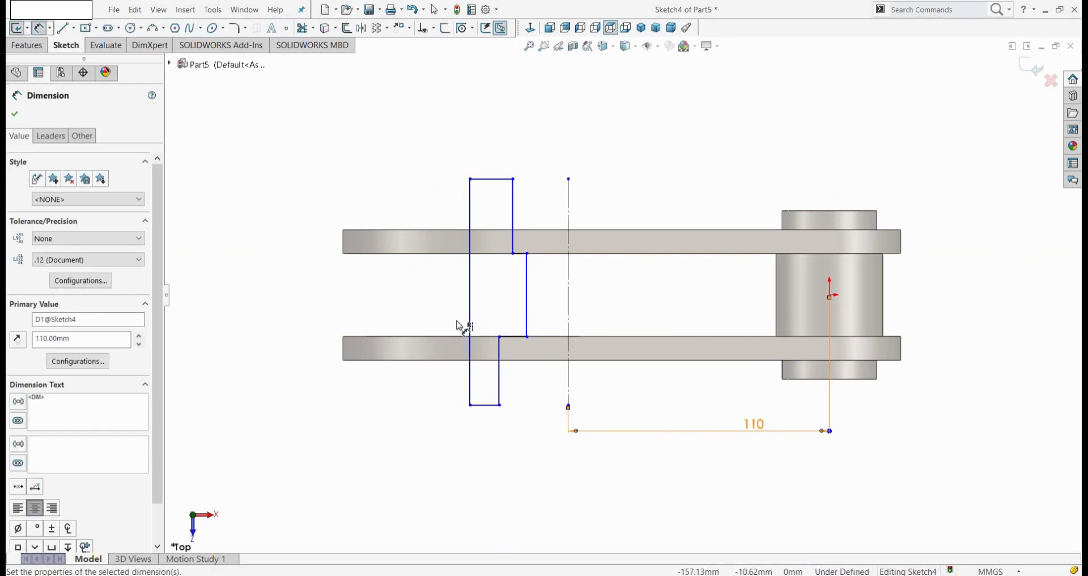
Set the centerline's distance from the origin to 150 mm and move the profile's long inner line clear of the centerline on the hub side
double_click(762, 436)
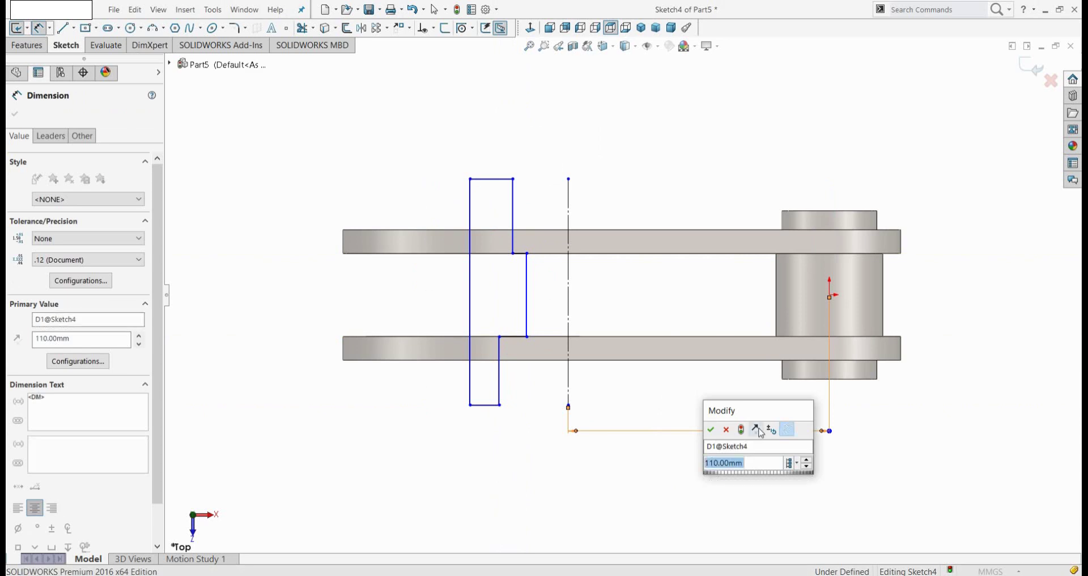
key(Return)
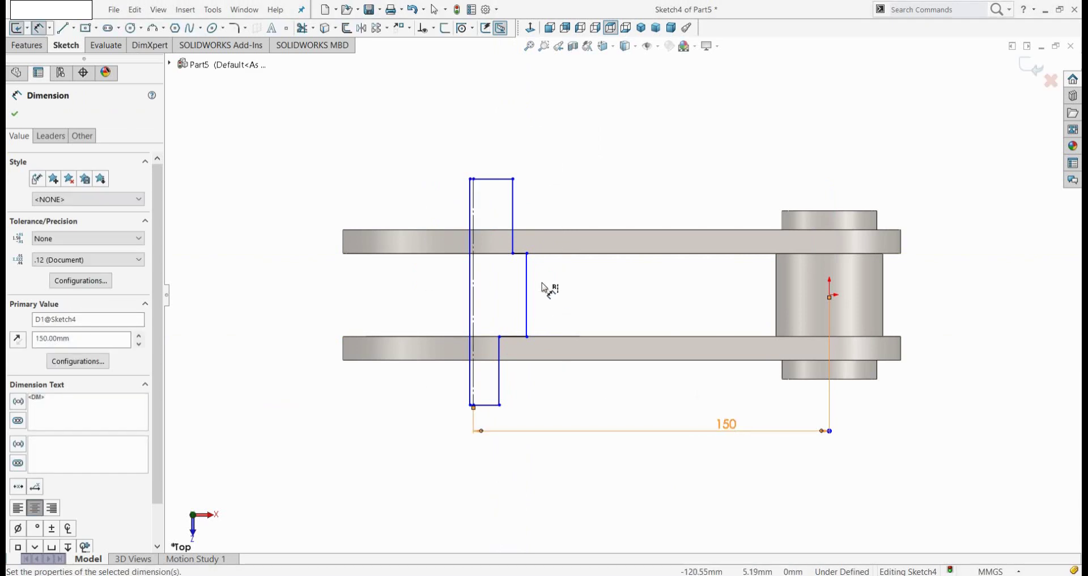
key(Escape)
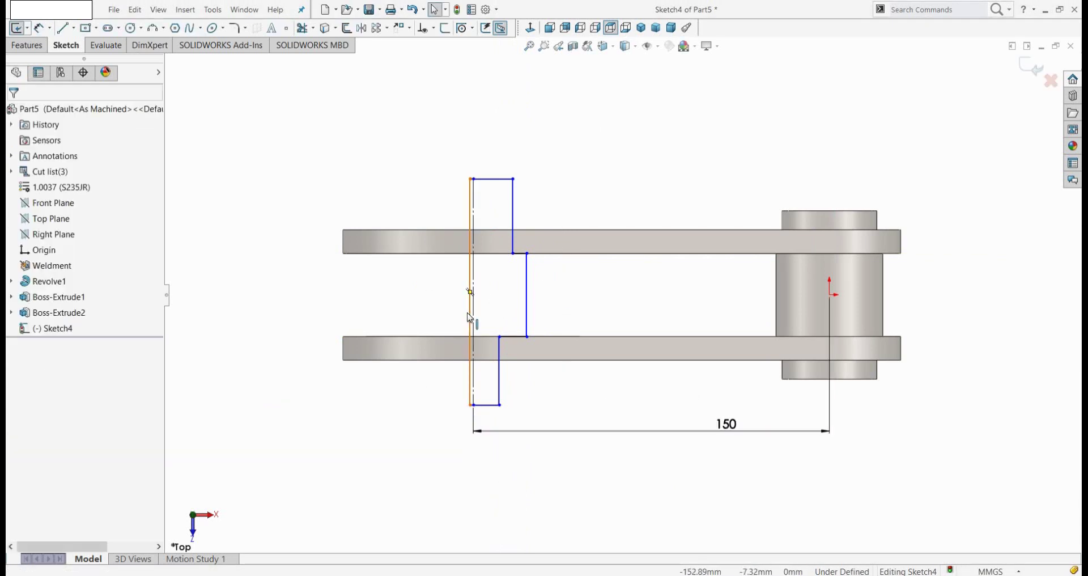
click(471, 318)
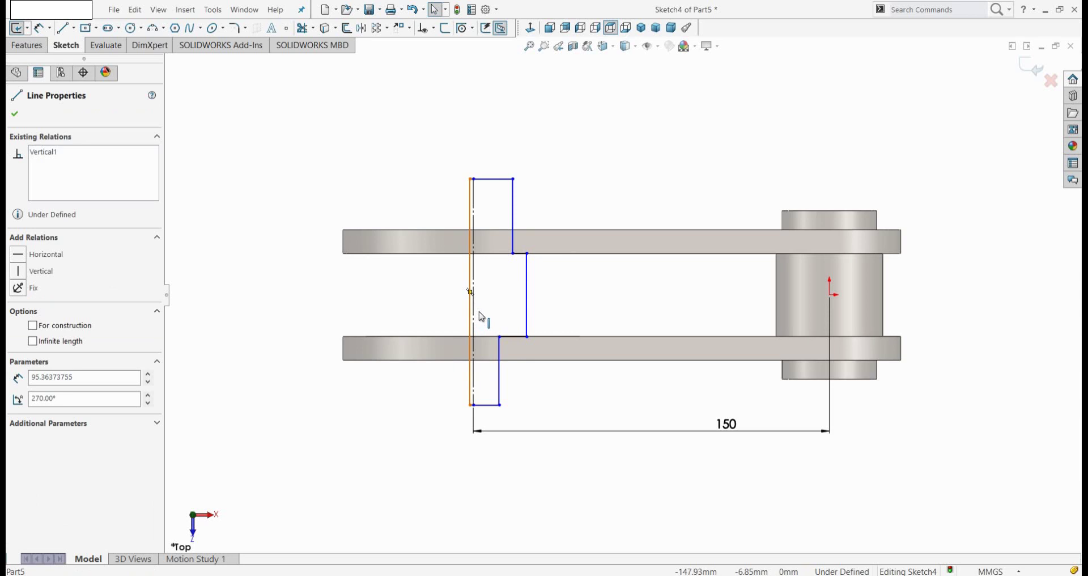
drag(483, 312, 495, 316)
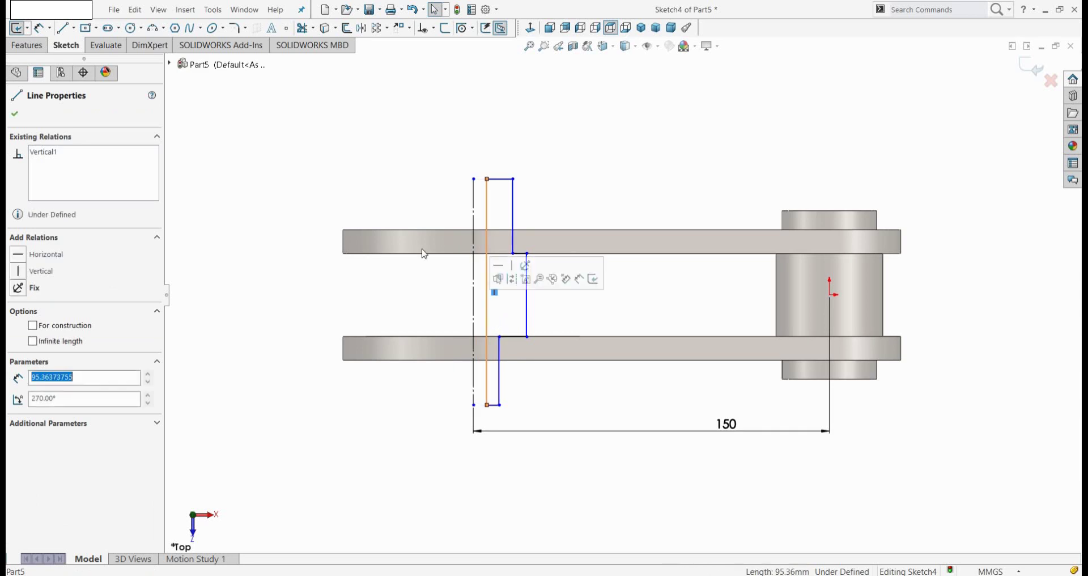
Dimension the profile's outermost vertical line about the centerline to 95 mm diameter
click(38, 28)
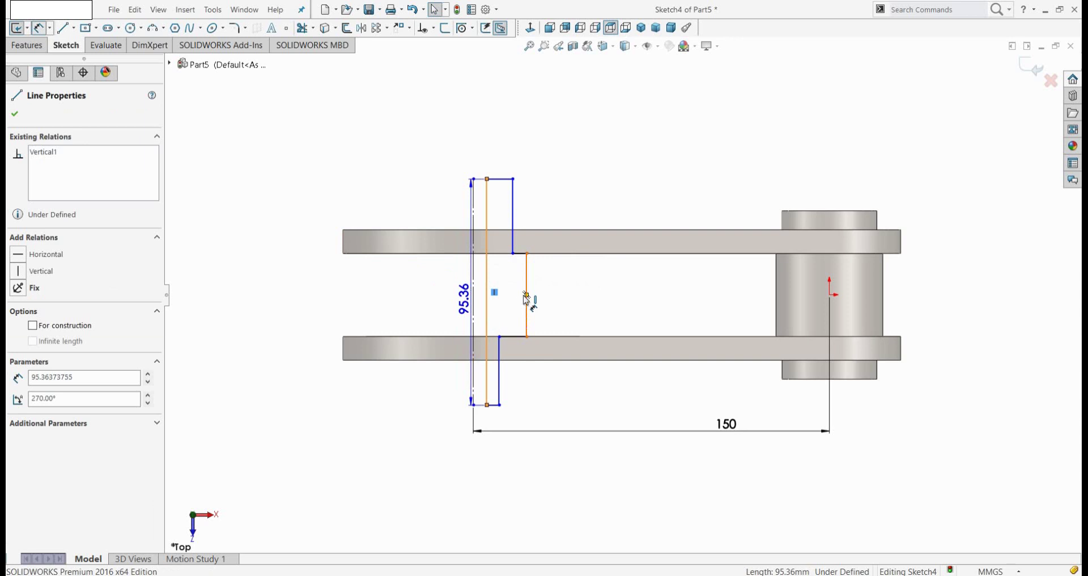
key(Escape)
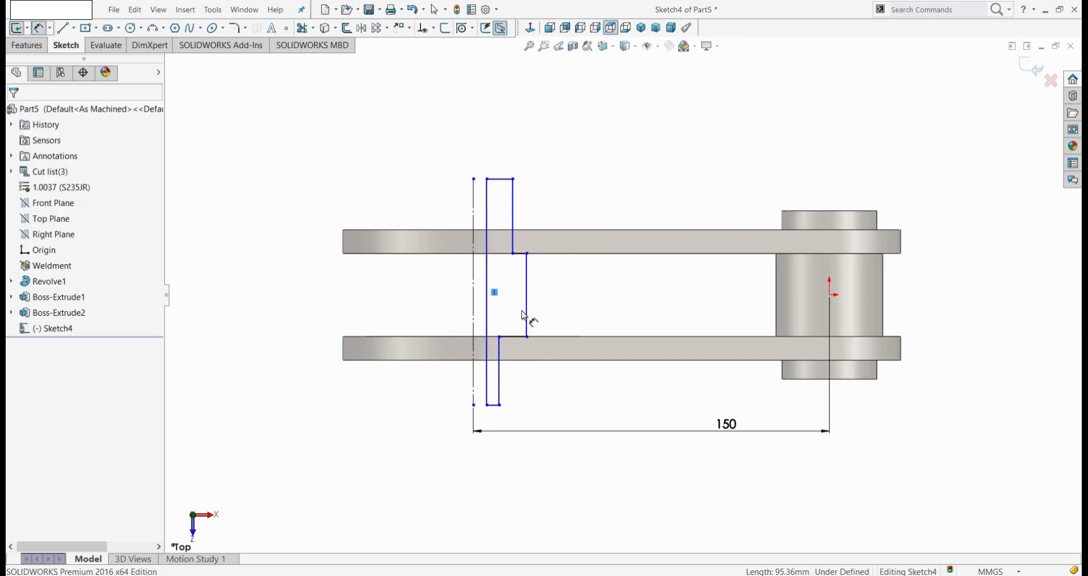
click(527, 315)
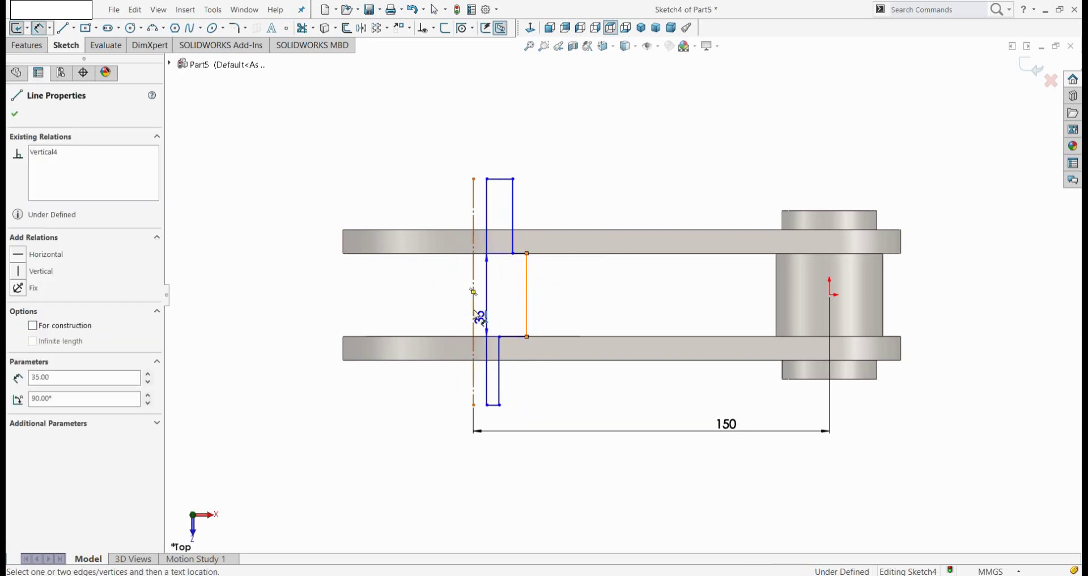
click(472, 343)
click(466, 466)
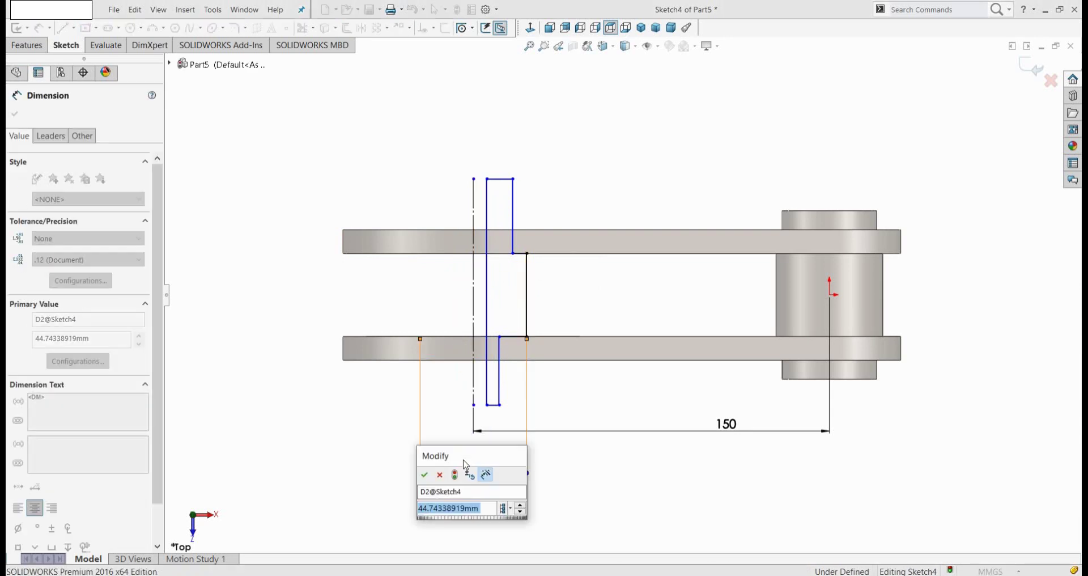
text(95)
key(Return)
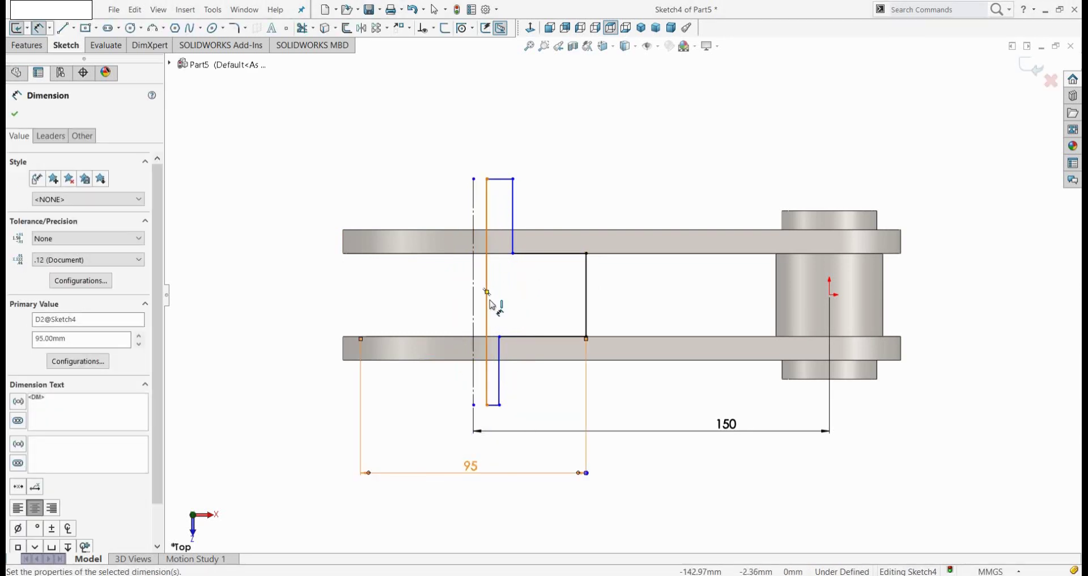
Dimension the short vertical line crossing the lower link plate about the centerline to 90 mm diameter
click(500, 397)
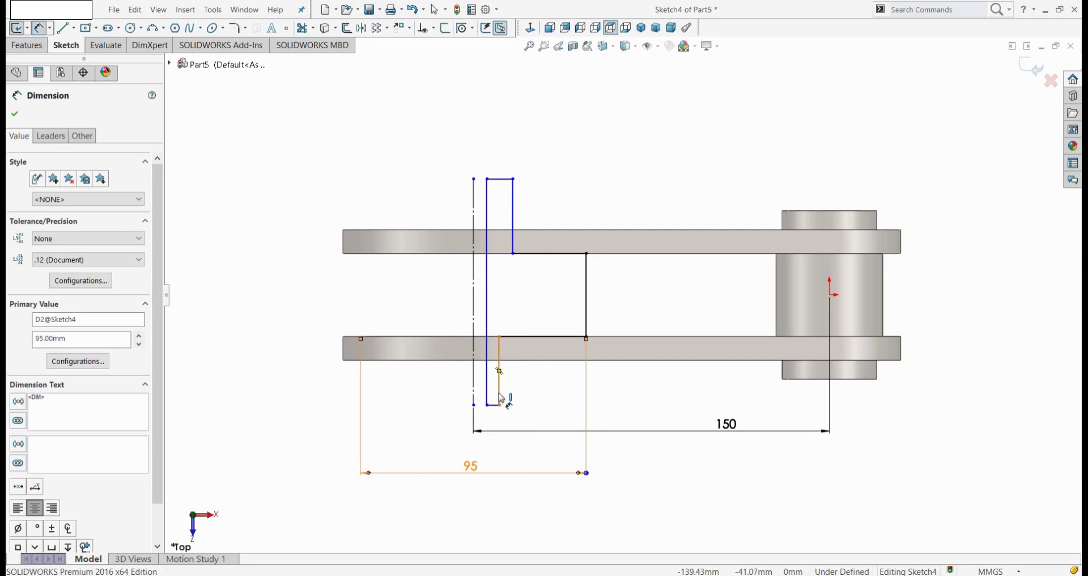
click(474, 391)
click(442, 452)
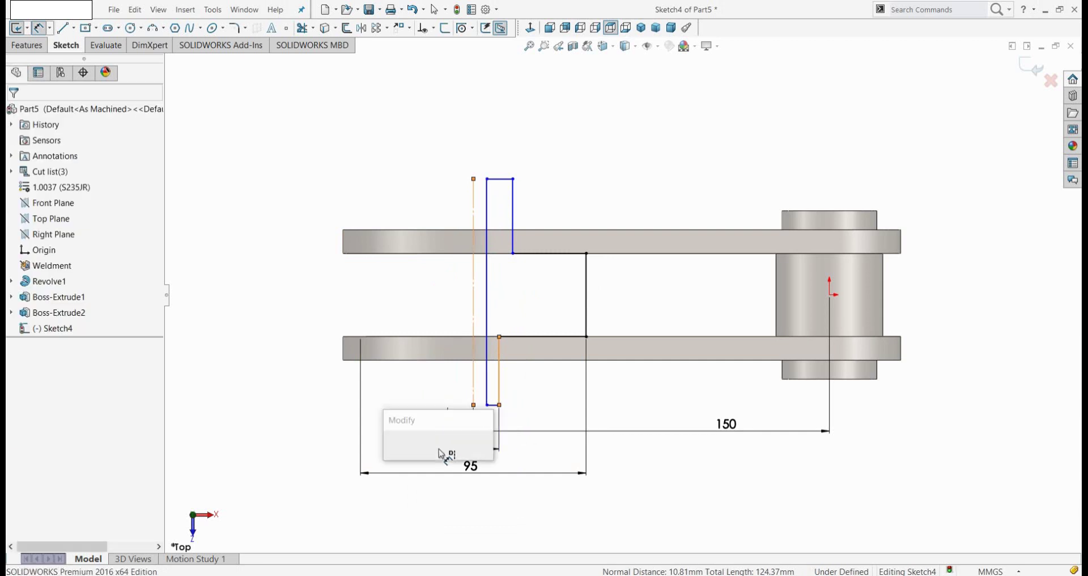
text(90)
key(Return)
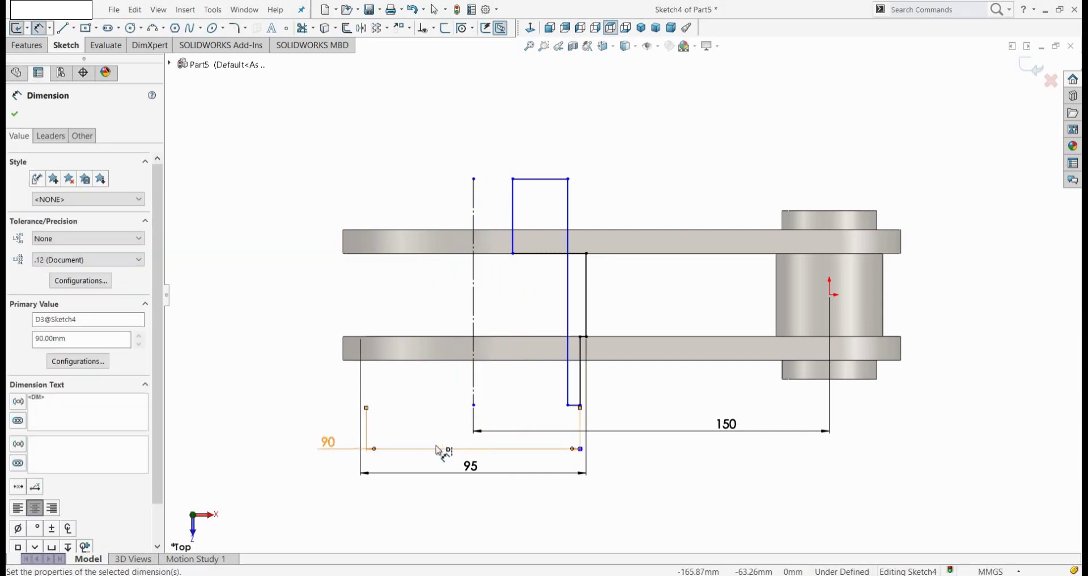
Dimension the profile's long inner vertical line about the centerline to 60 mm diameter
click(568, 309)
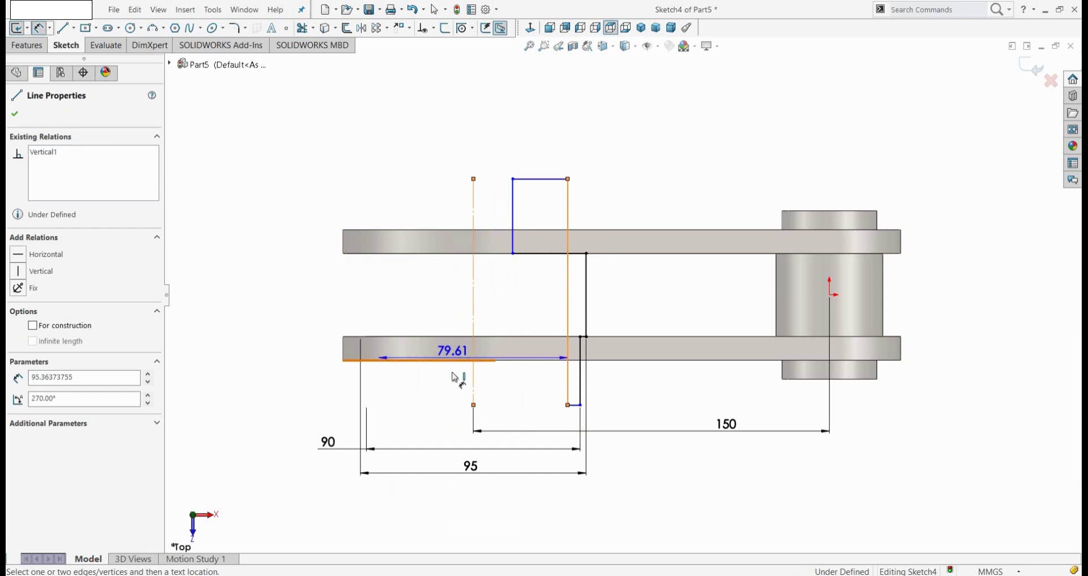
click(448, 431)
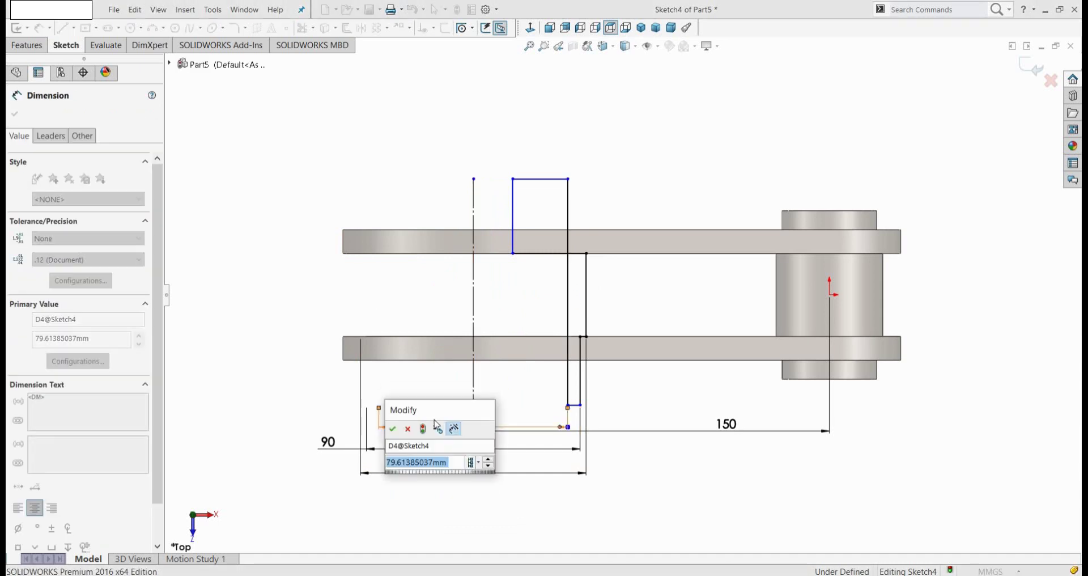
text(80)
key(Return)
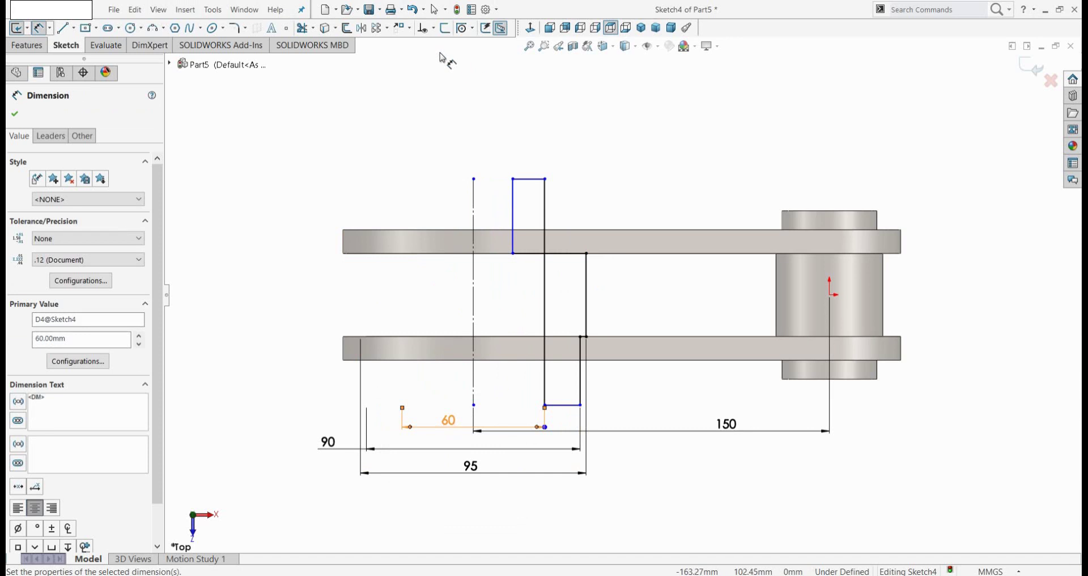
Make the profile's short vertical line crossing the upper link plate collinear with the short vertical line crossing the lower plate
click(434, 28)
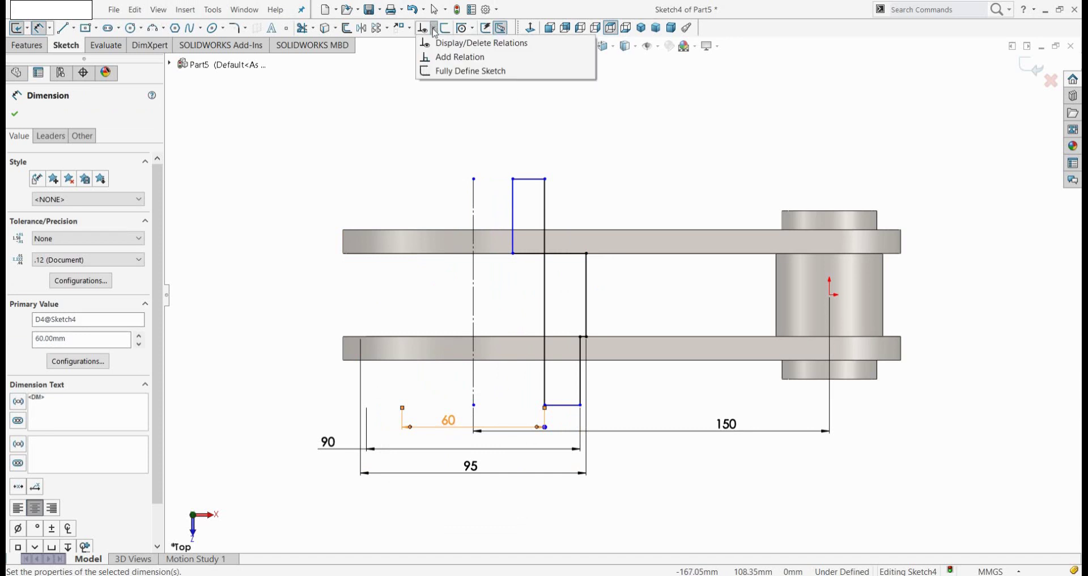
click(445, 56)
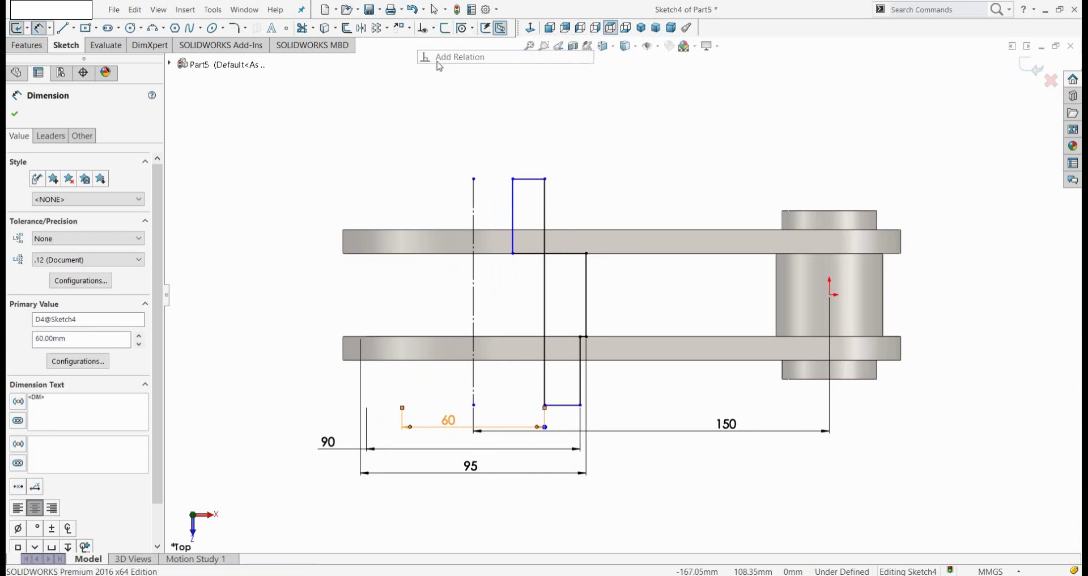
click(512, 205)
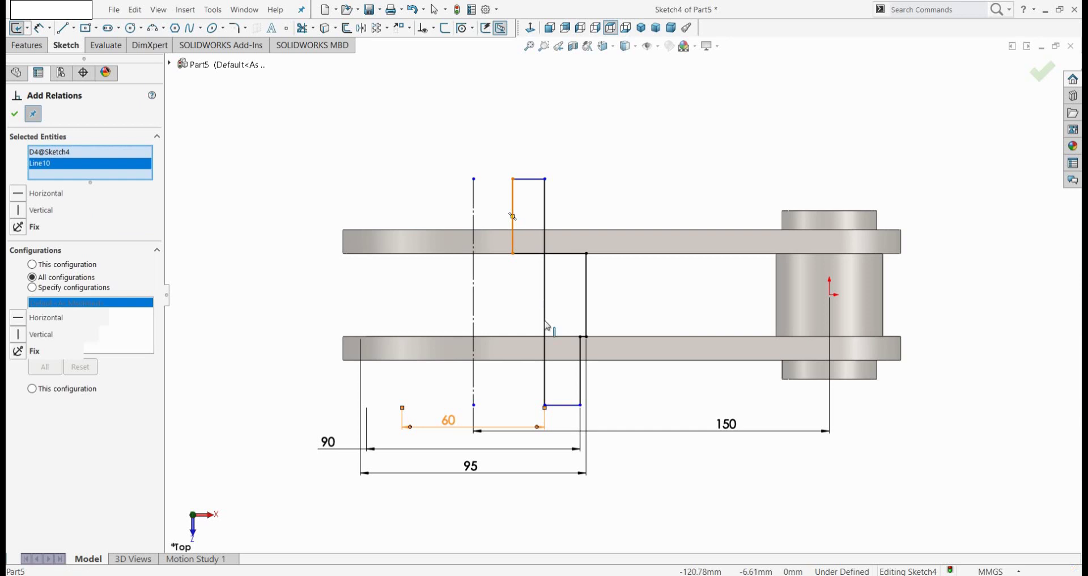
click(582, 381)
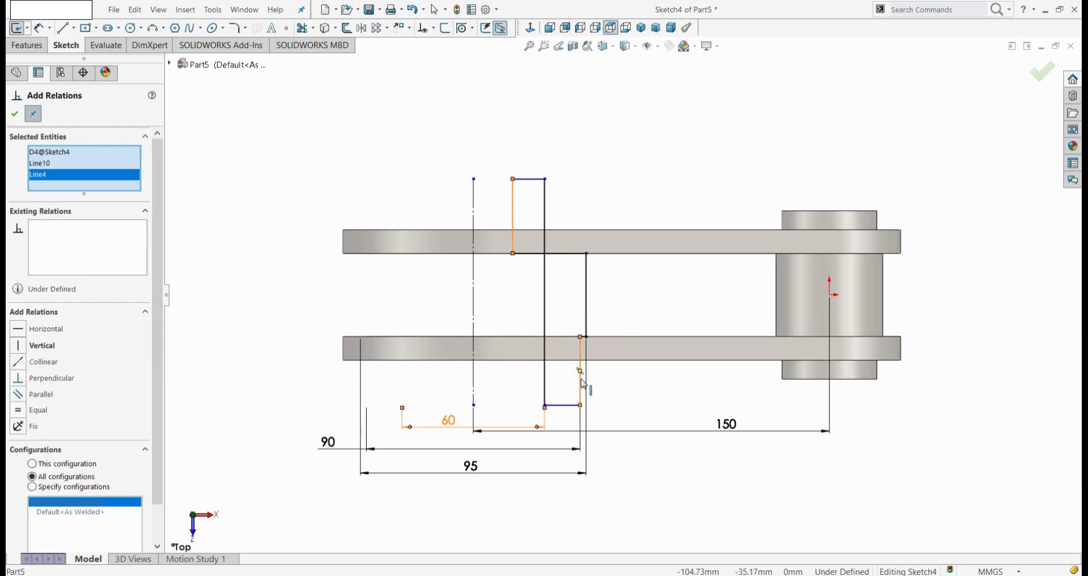
click(18, 363)
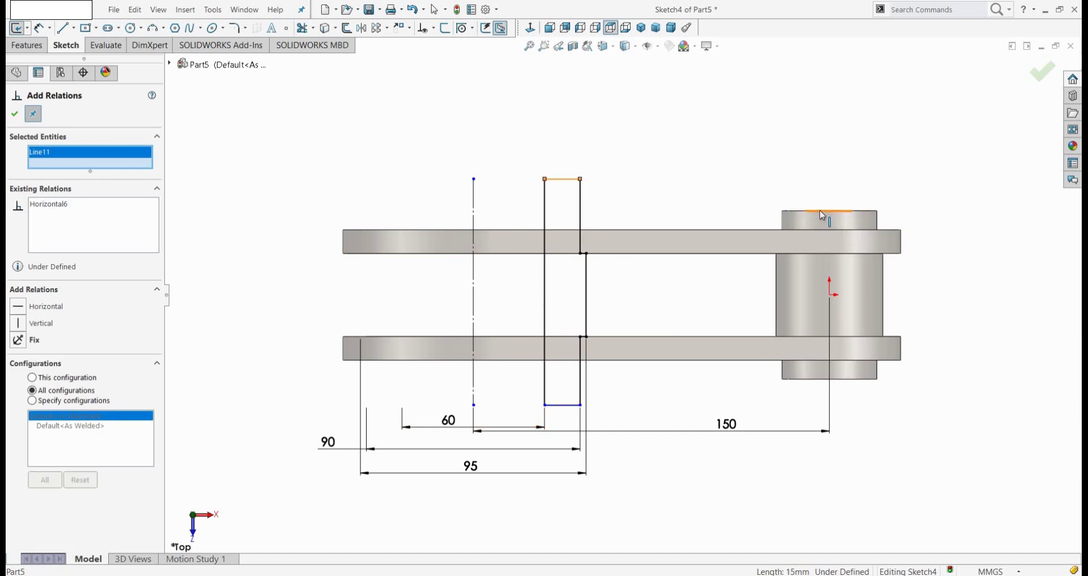
Make the profile's upper and lower end lines collinear with the hub's matching upper and lower end edges
click(820, 211)
click(23, 322)
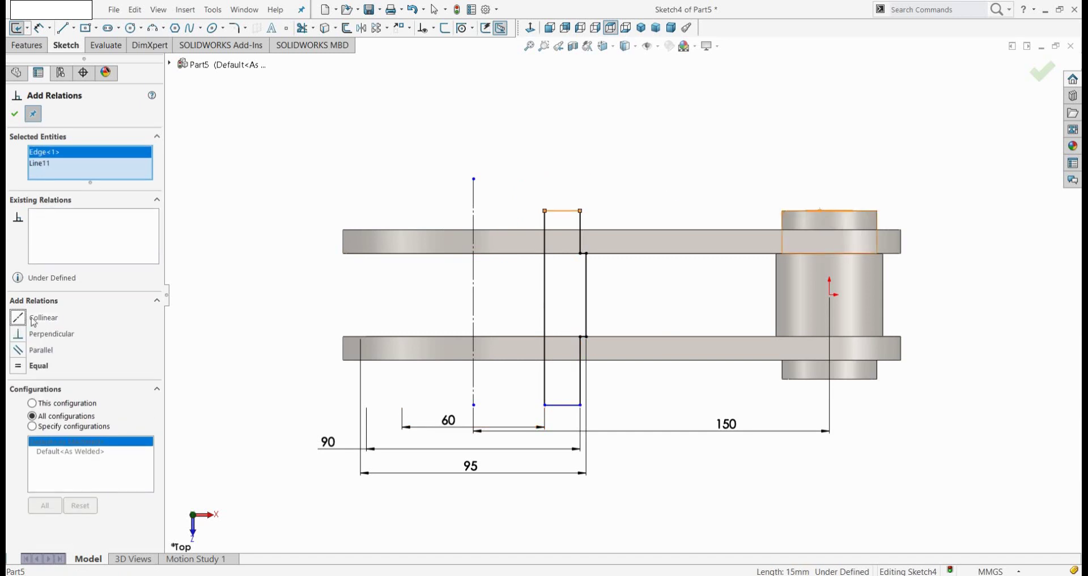
click(558, 399)
click(561, 404)
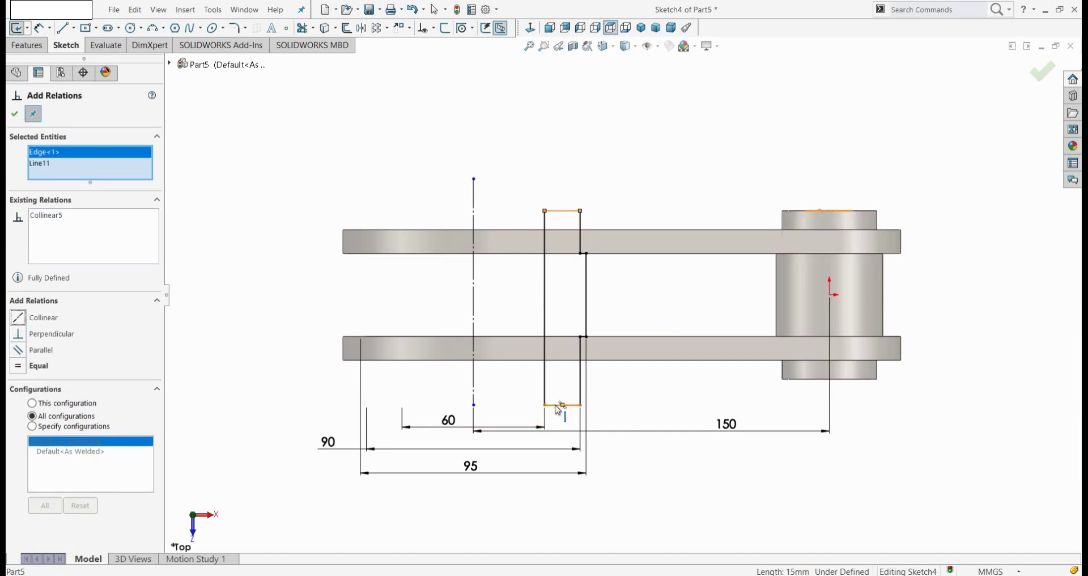
click(826, 383)
right_click(37, 157)
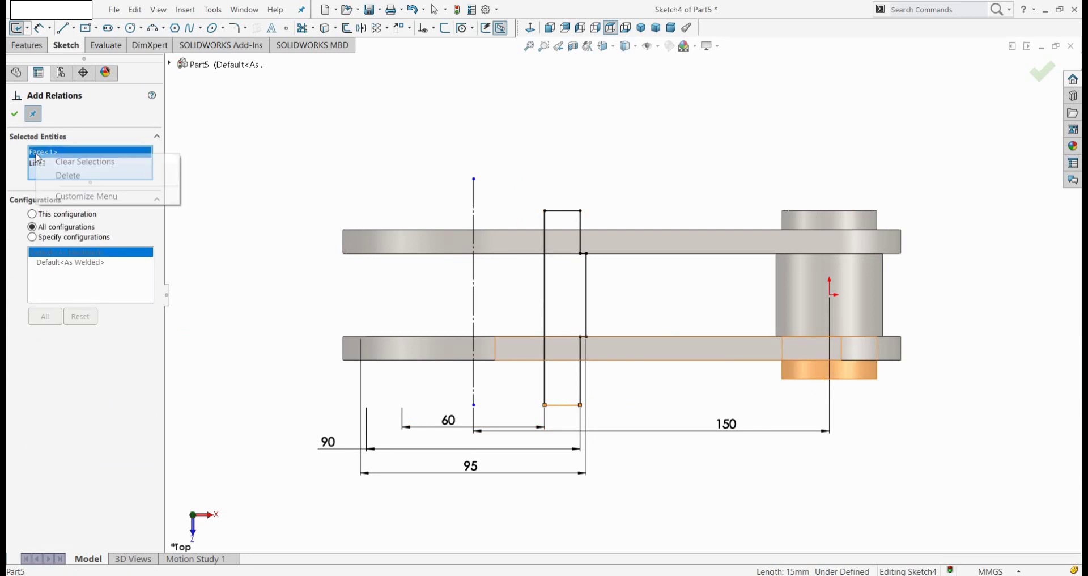
click(68, 176)
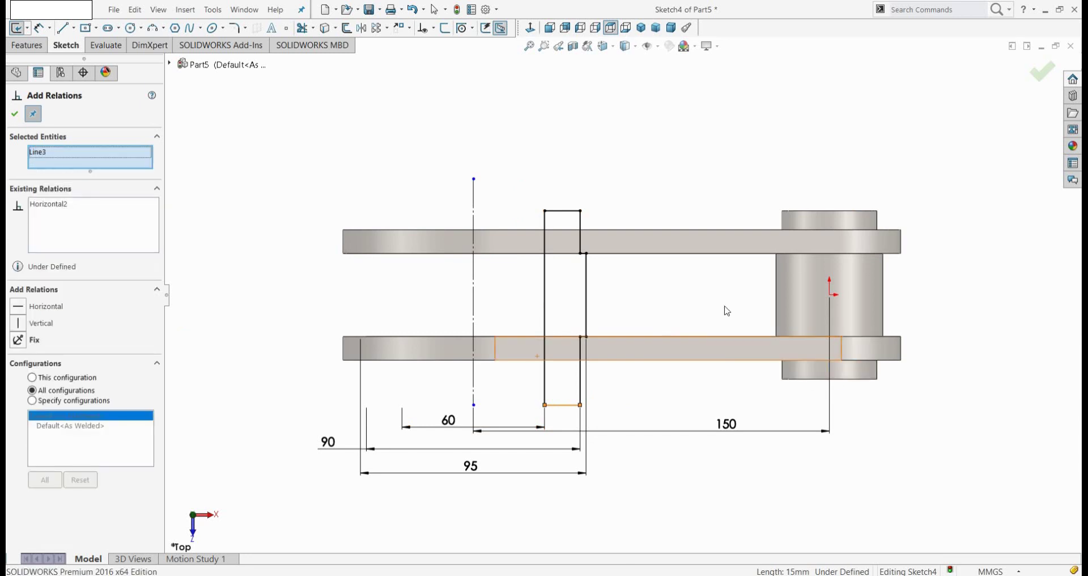
click(829, 381)
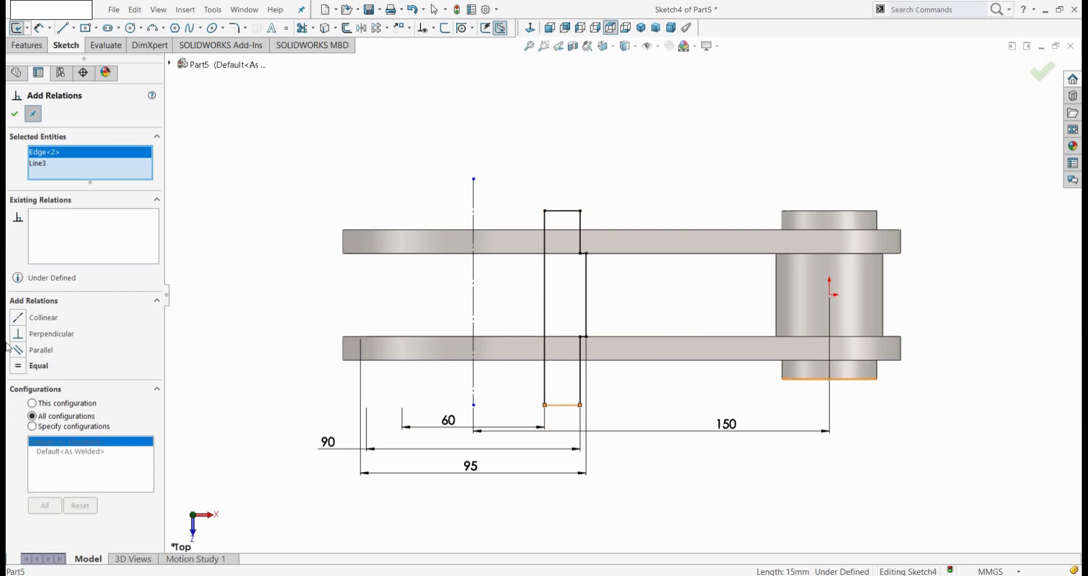
click(23, 318)
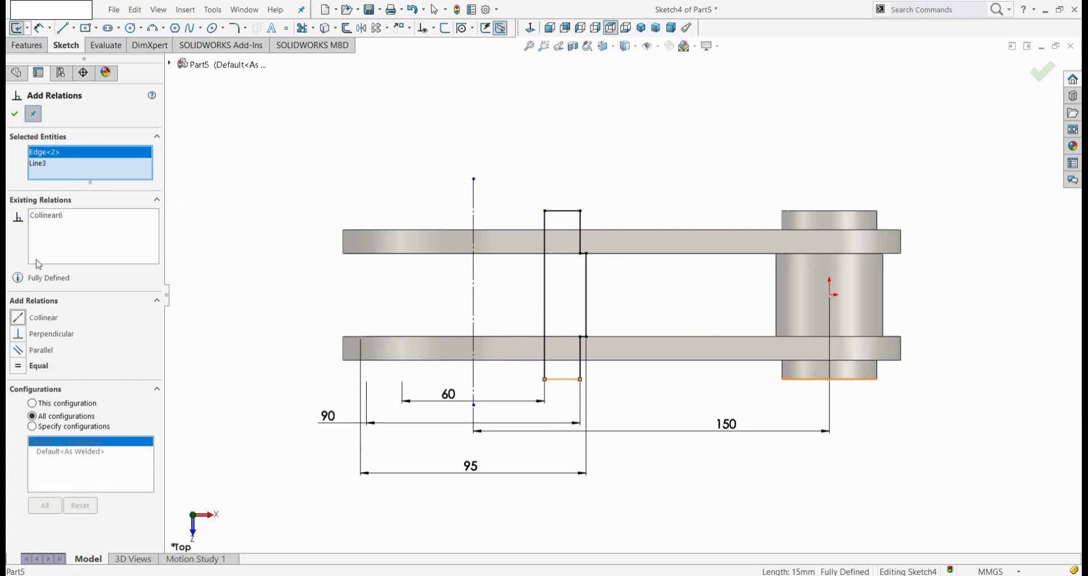
Revolve the stepped profile 360° about the centerline without merging the result, and show the part in isometric view
click(19, 26)
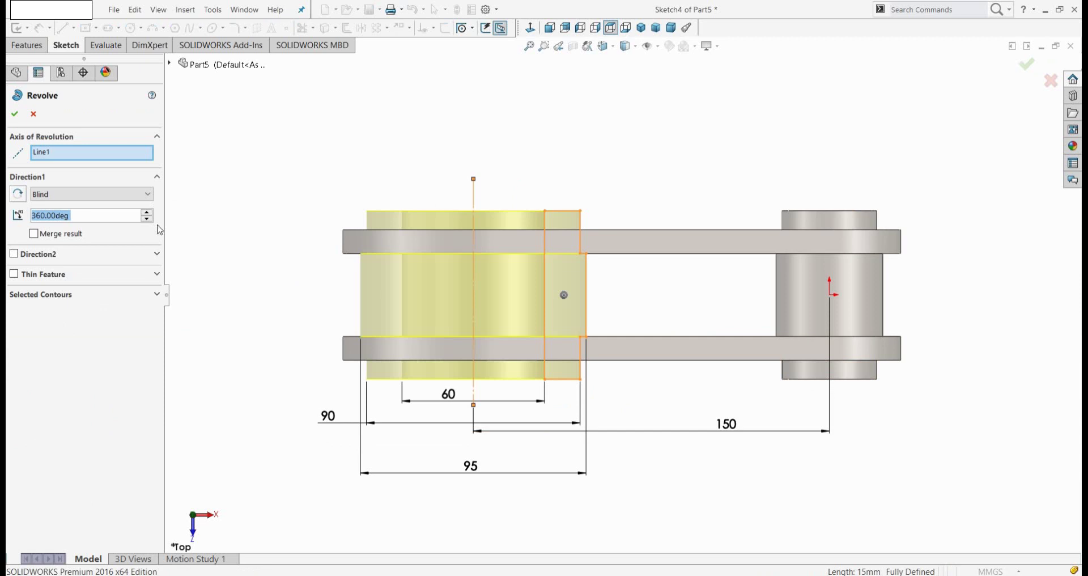
click(15, 114)
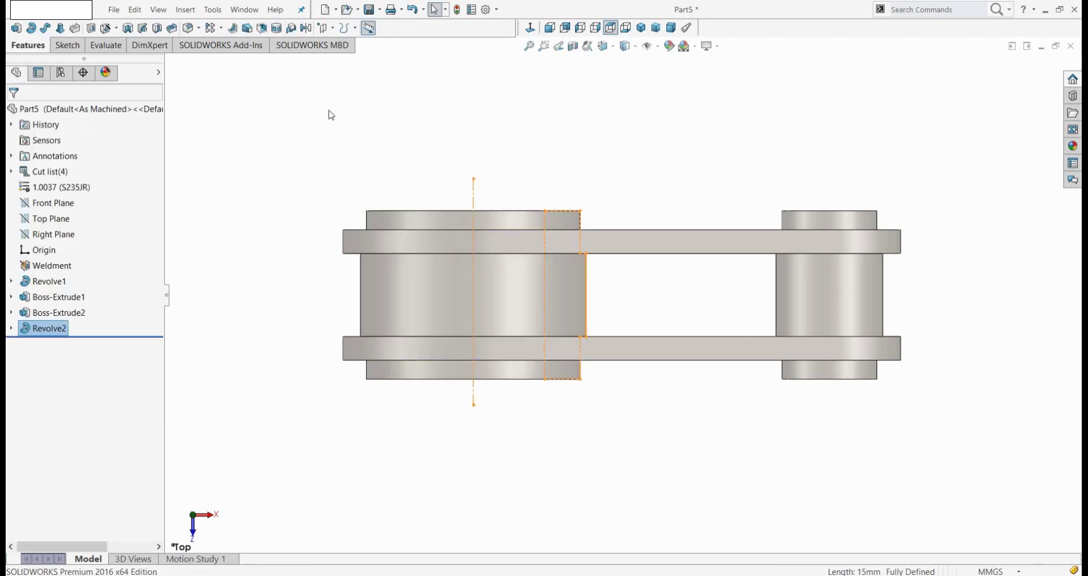
key(ctrl+7)
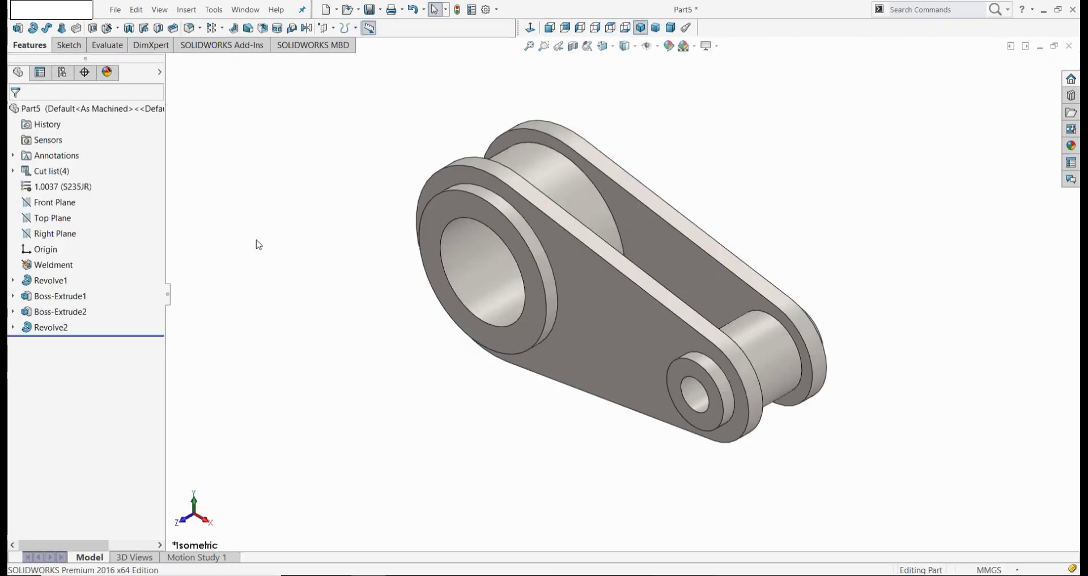
Start a cut sketch on the large sleeve's end face with circles about 69 mm and 26 mm in diameter concentric with the sleeve and hub bores
click(94, 28)
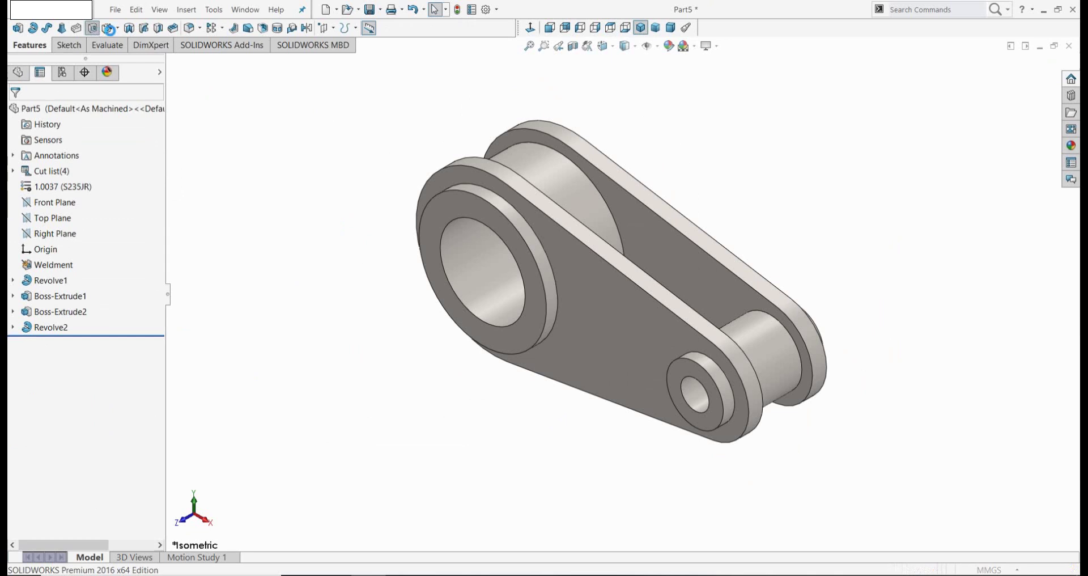
click(445, 214)
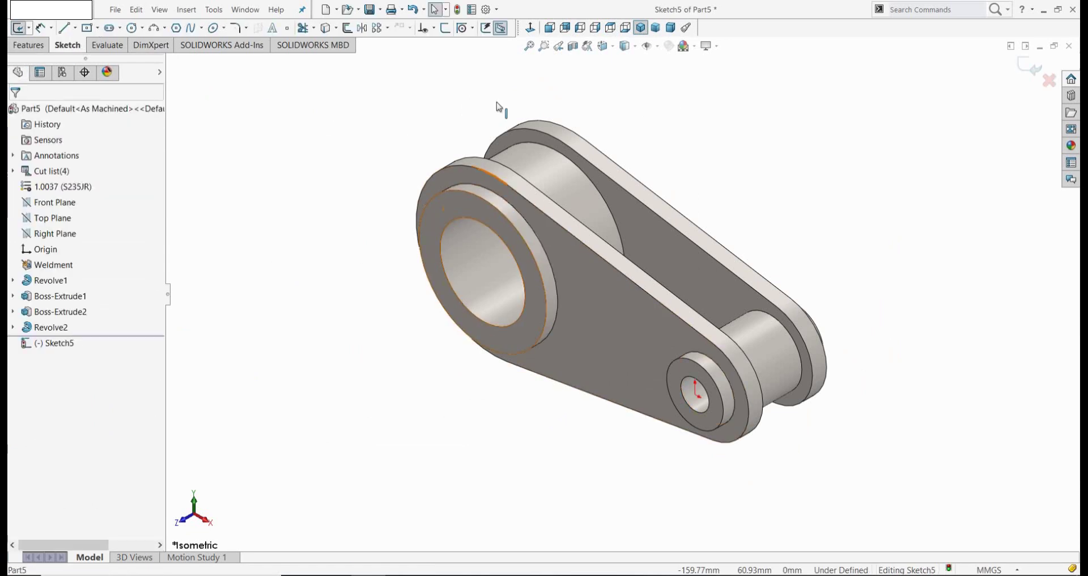
click(527, 28)
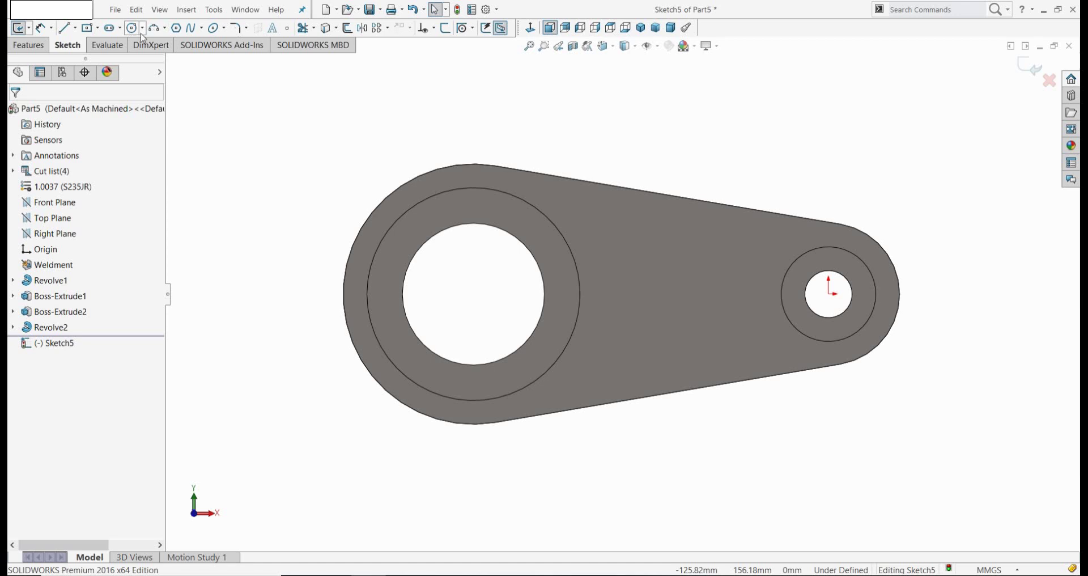
click(131, 31)
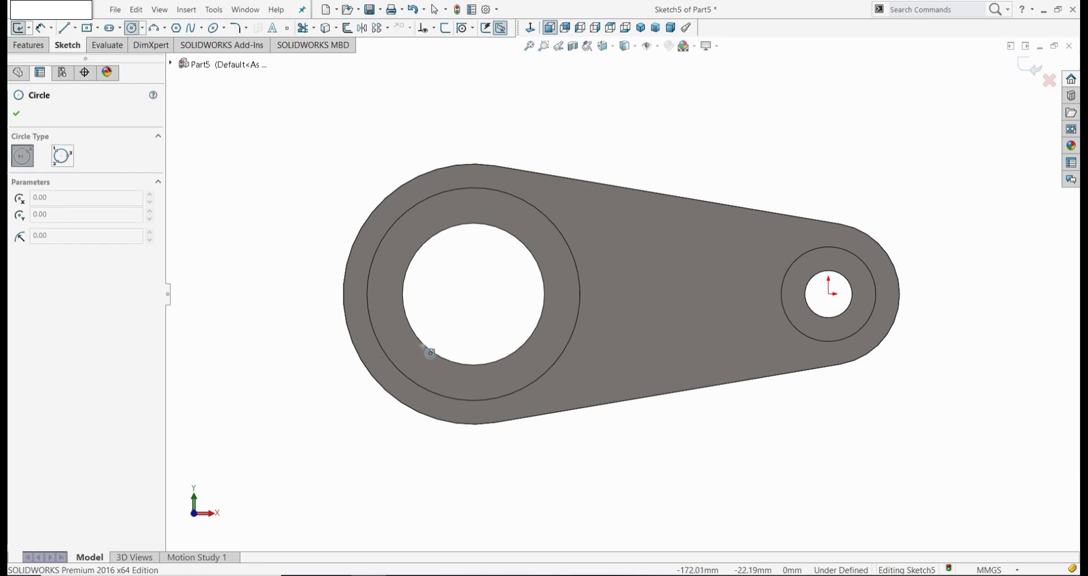
click(474, 293)
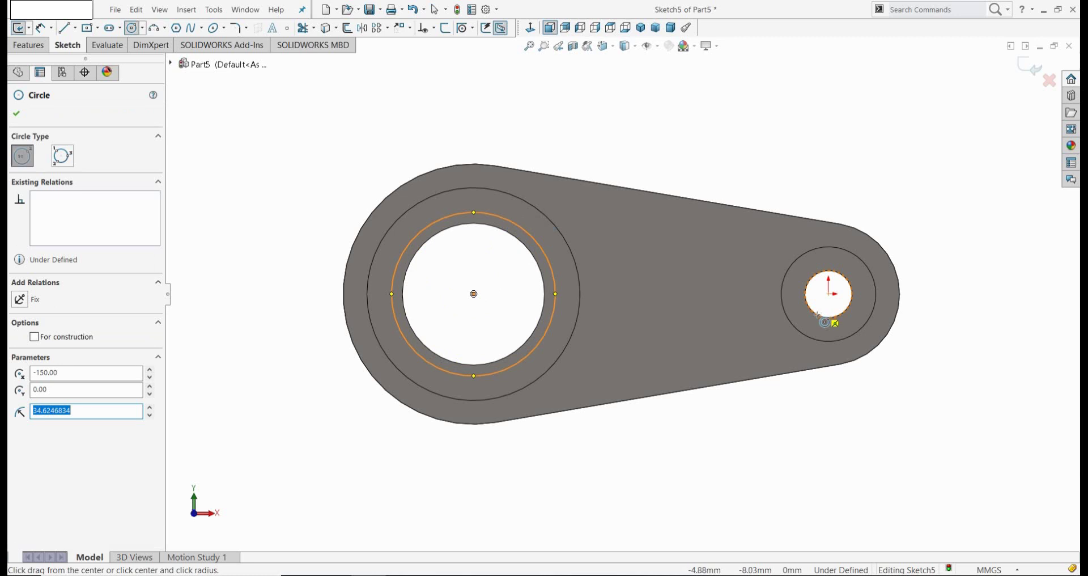
click(828, 293)
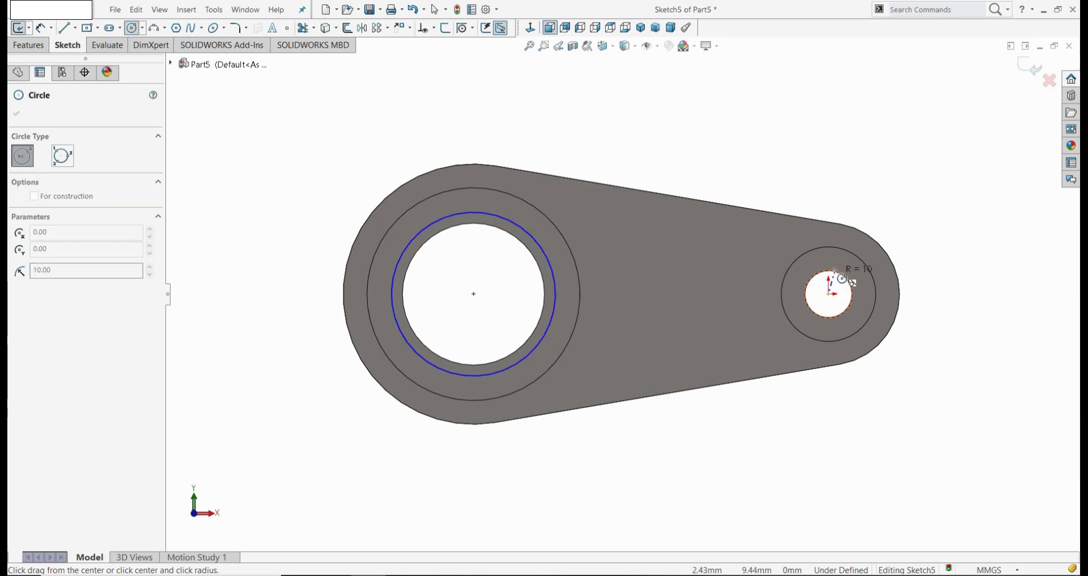
click(840, 264)
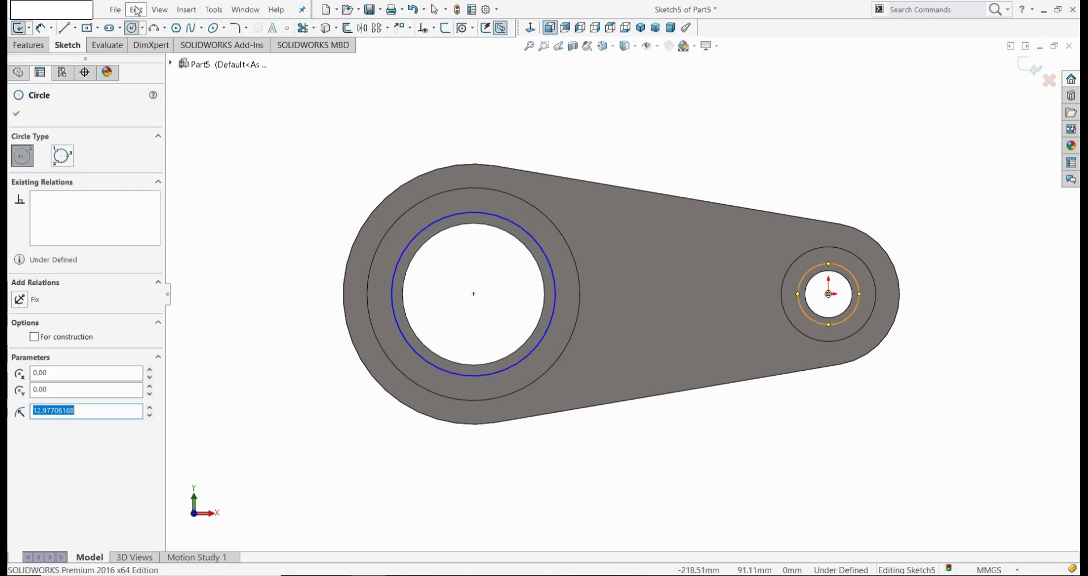
Dimension the circle around the hub bore to 22 mm diameter and the circle around the sleeve bore to 62 mm
click(40, 27)
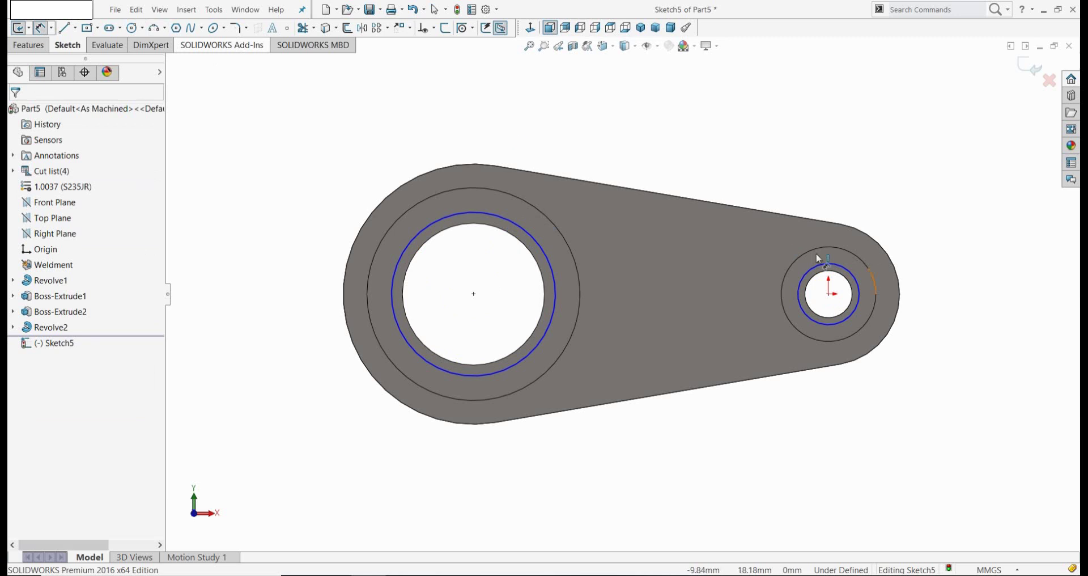
click(841, 266)
click(861, 224)
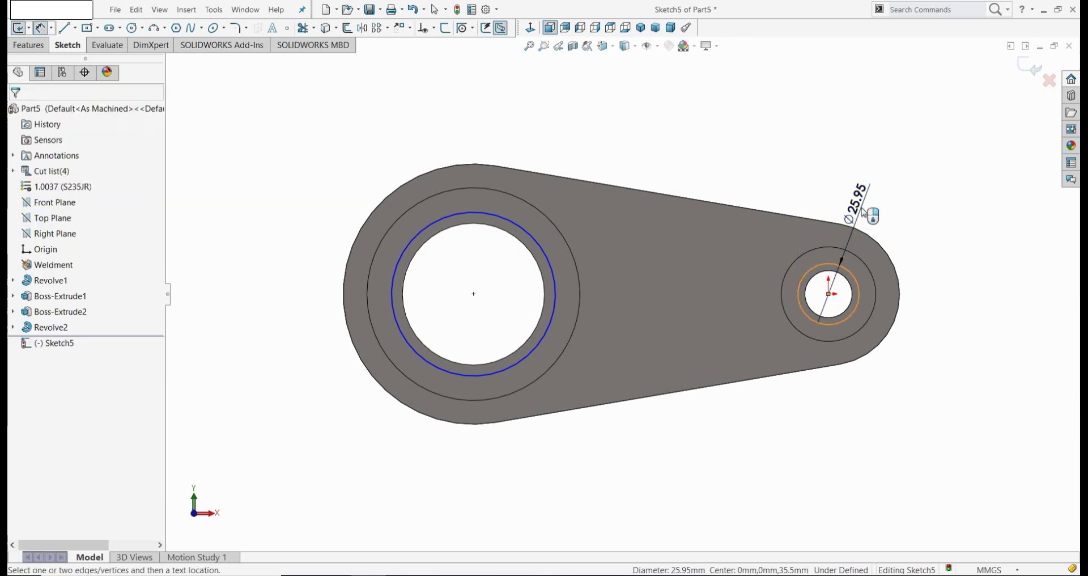
text(22)
key(Return)
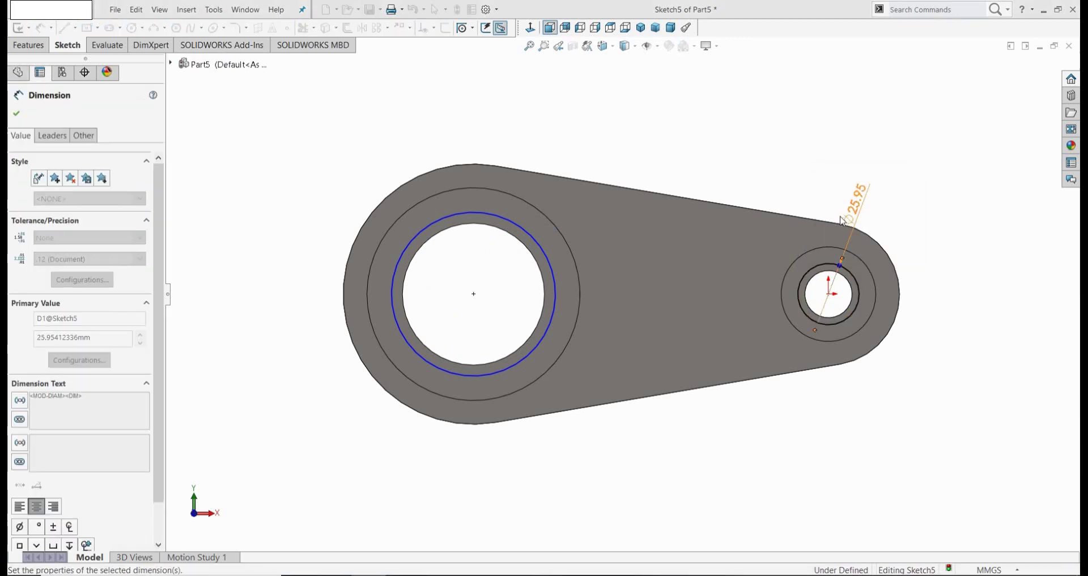
click(534, 246)
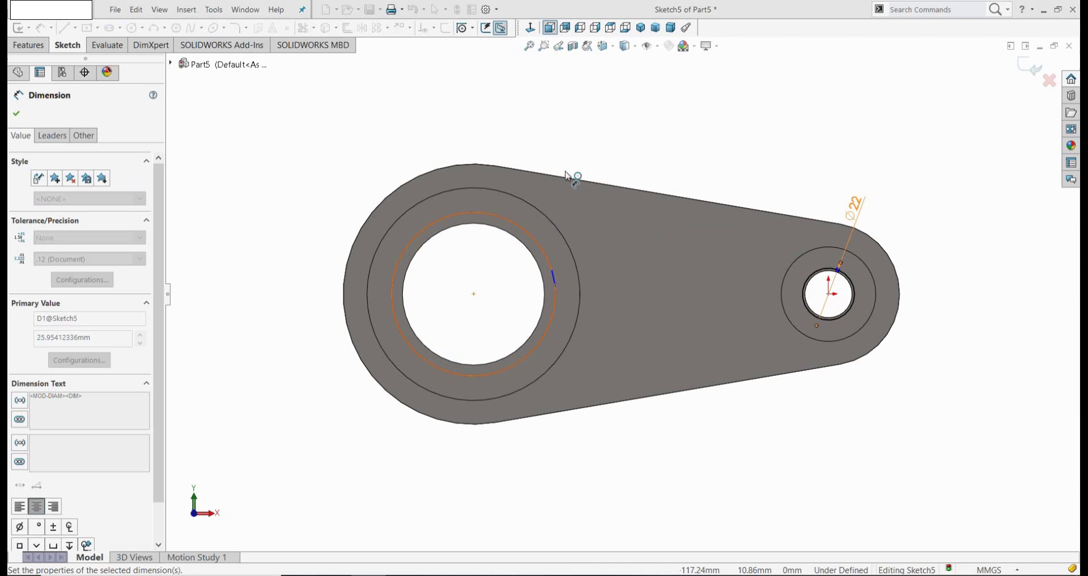
click(572, 152)
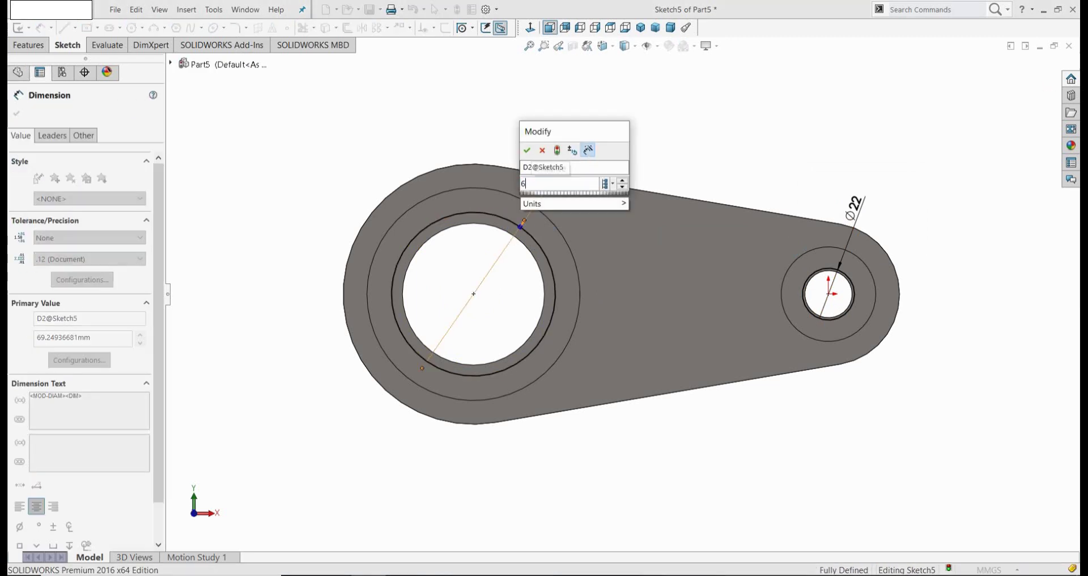
text(62)
key(Return)
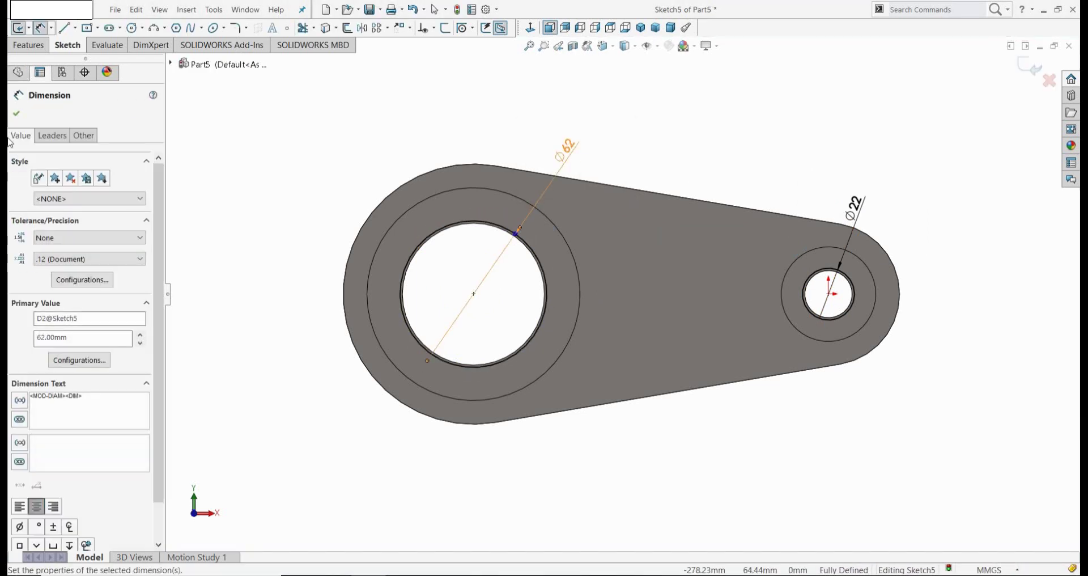
Cut both circles through all of the part to enlarge the sleeve and hub bores
click(19, 27)
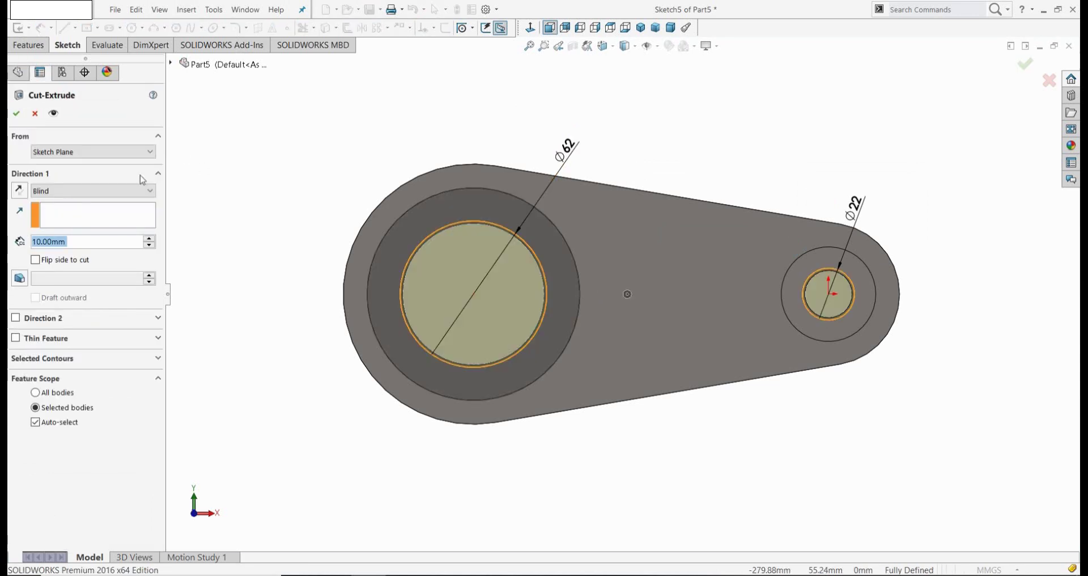
click(102, 194)
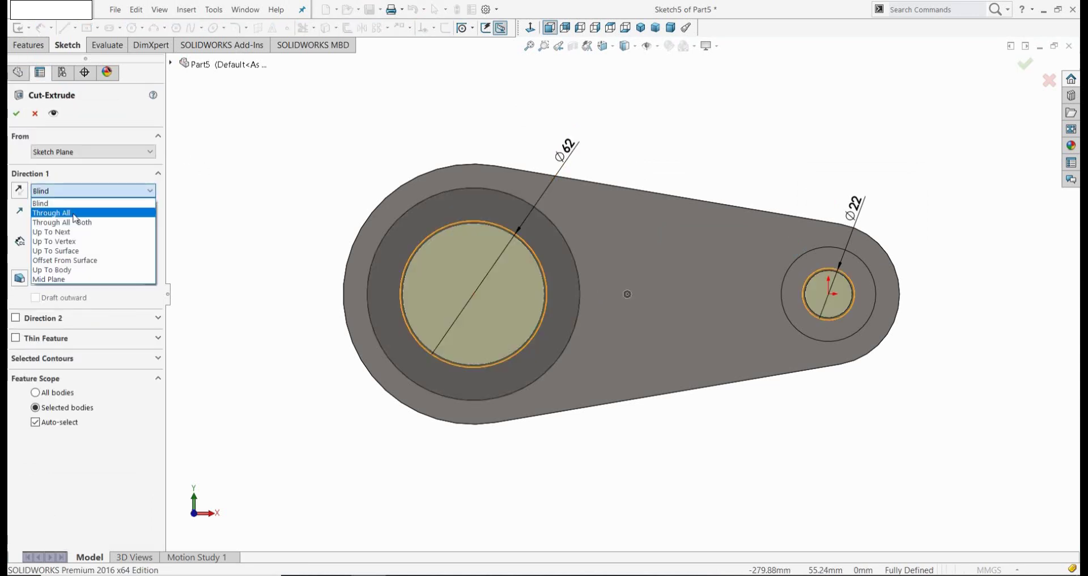
click(75, 214)
click(16, 114)
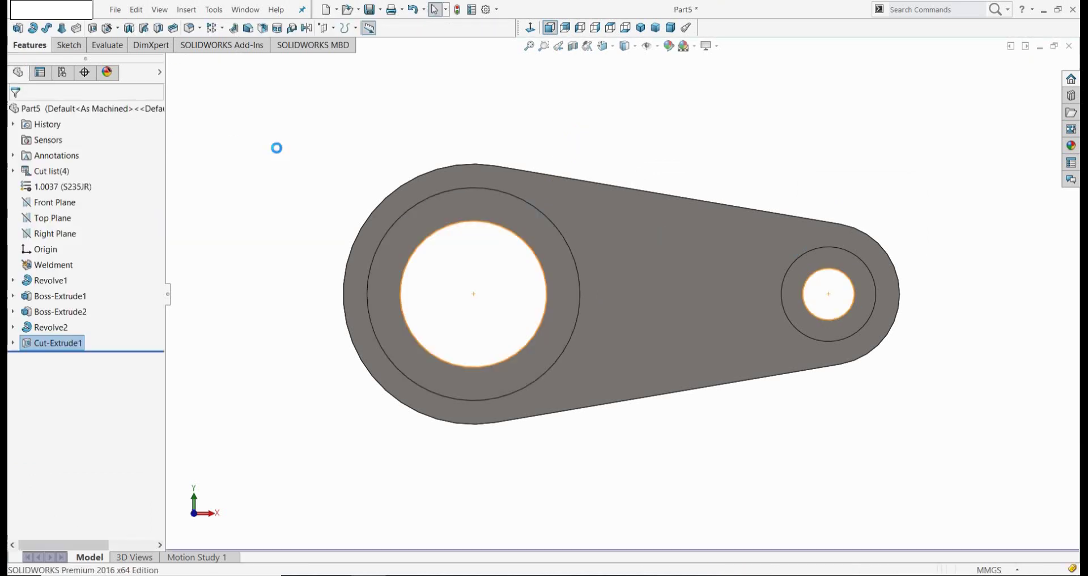
middle_drag(277, 150, 235, 226)
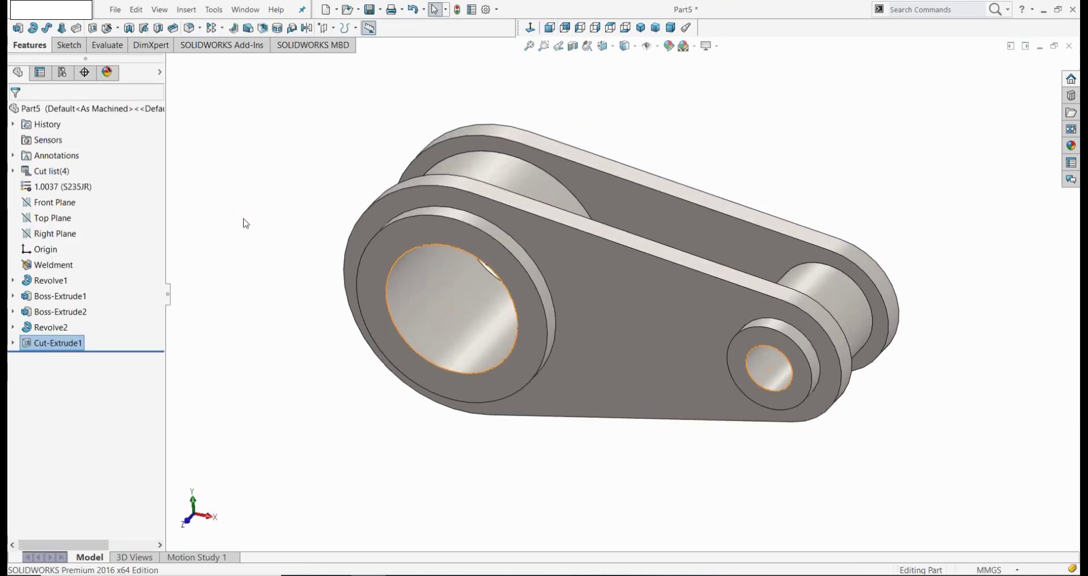
click(250, 181)
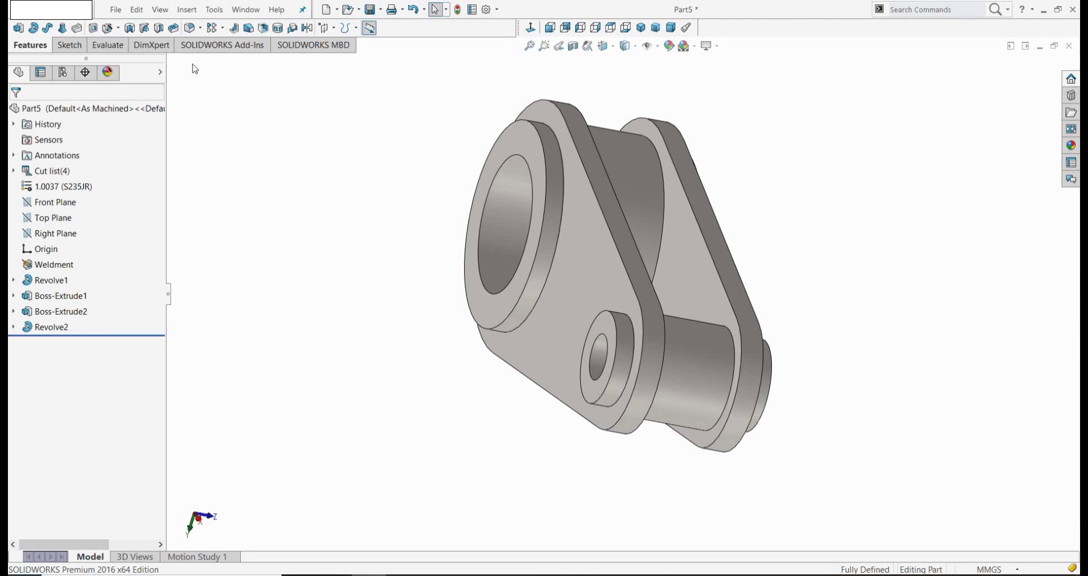
Chamfer the bore edges and outer rim edges at both ends of the large sleeve by 1 mm at 45°
click(199, 27)
click(214, 56)
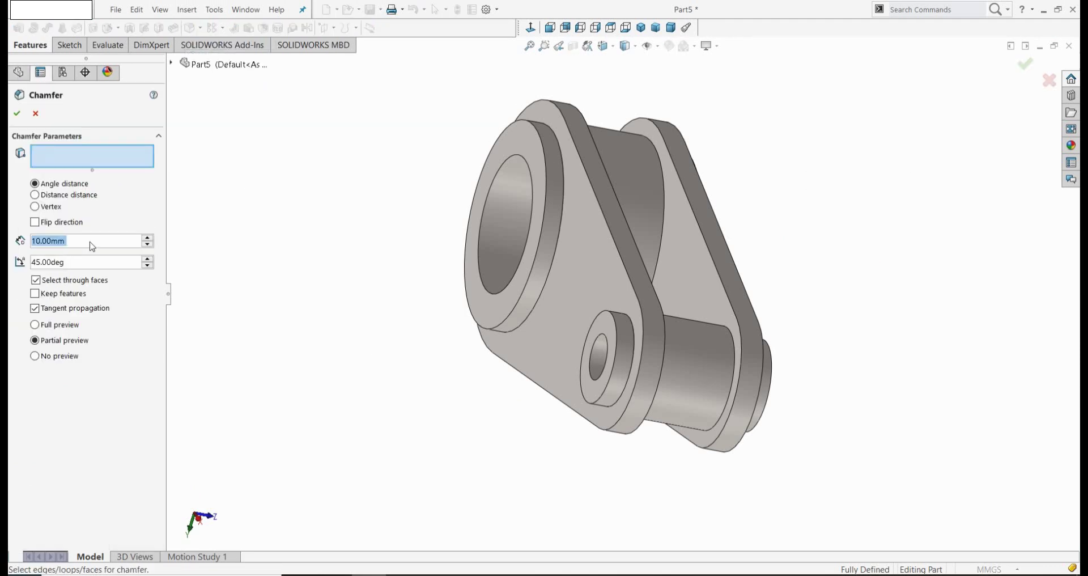
text(1)
key(Return)
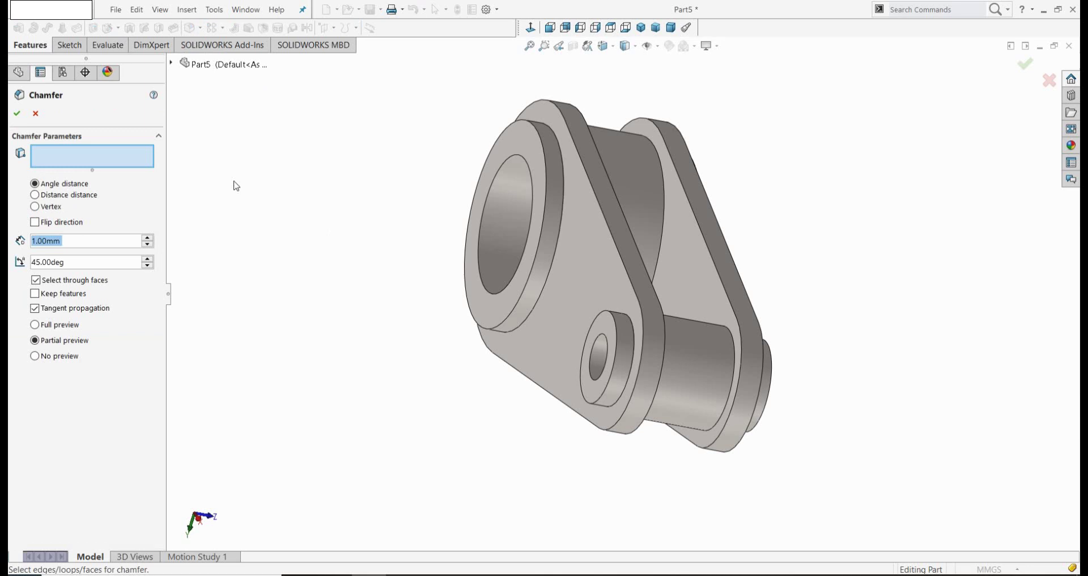
click(478, 232)
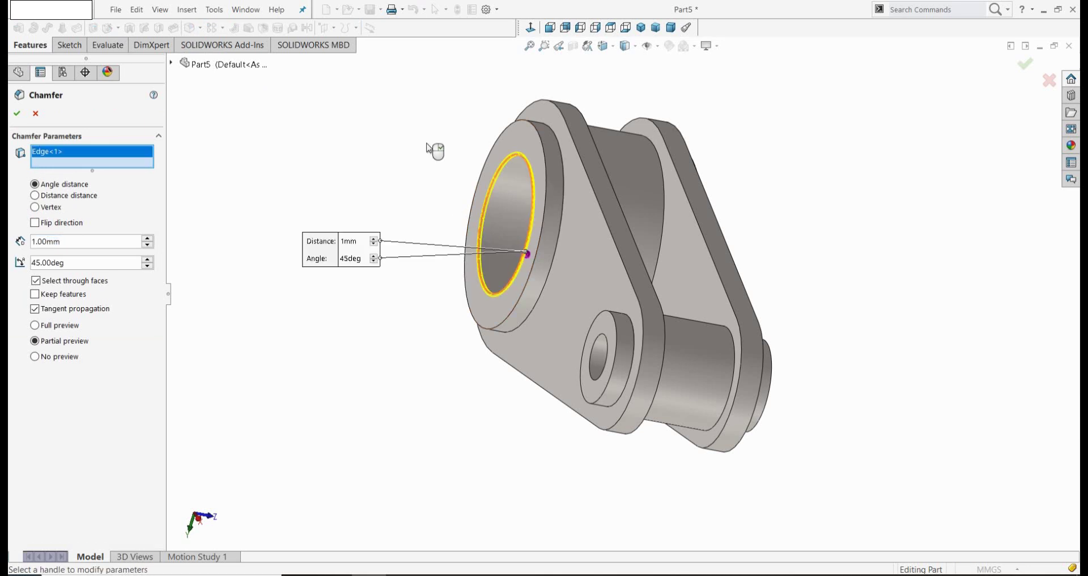
middle_drag(396, 153, 345, 160)
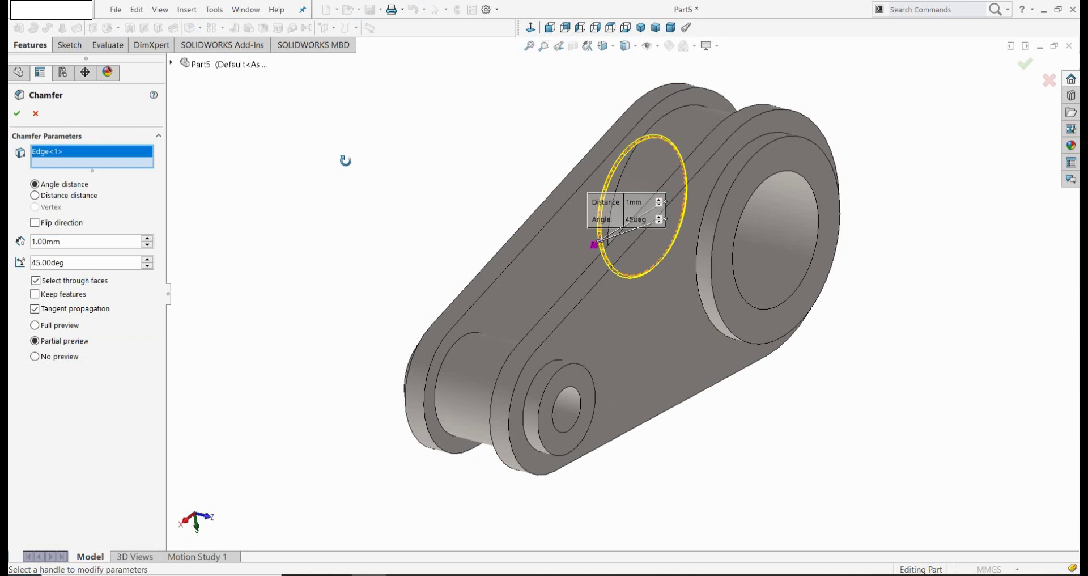
click(773, 307)
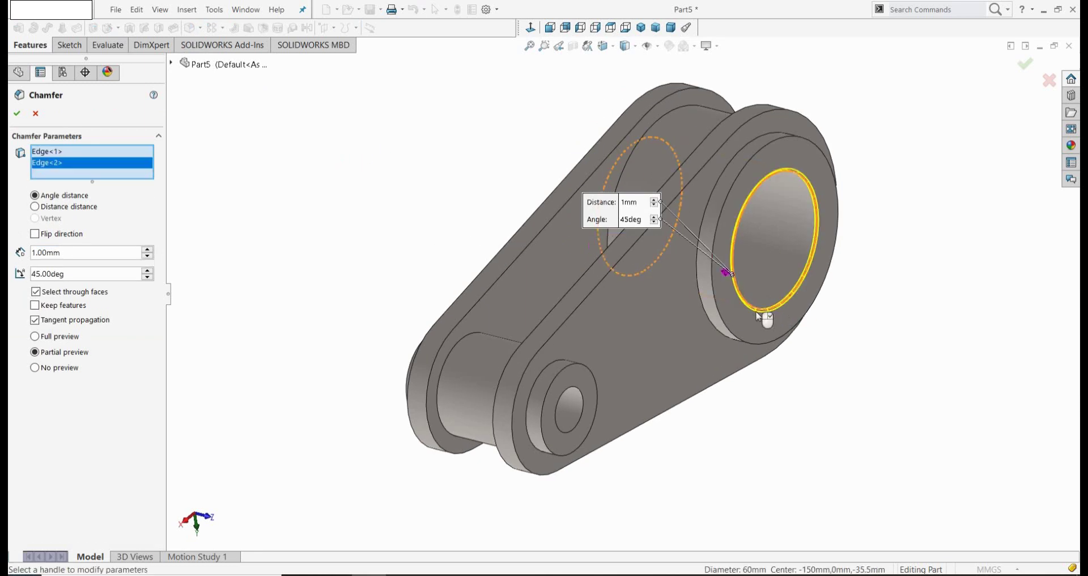
click(732, 333)
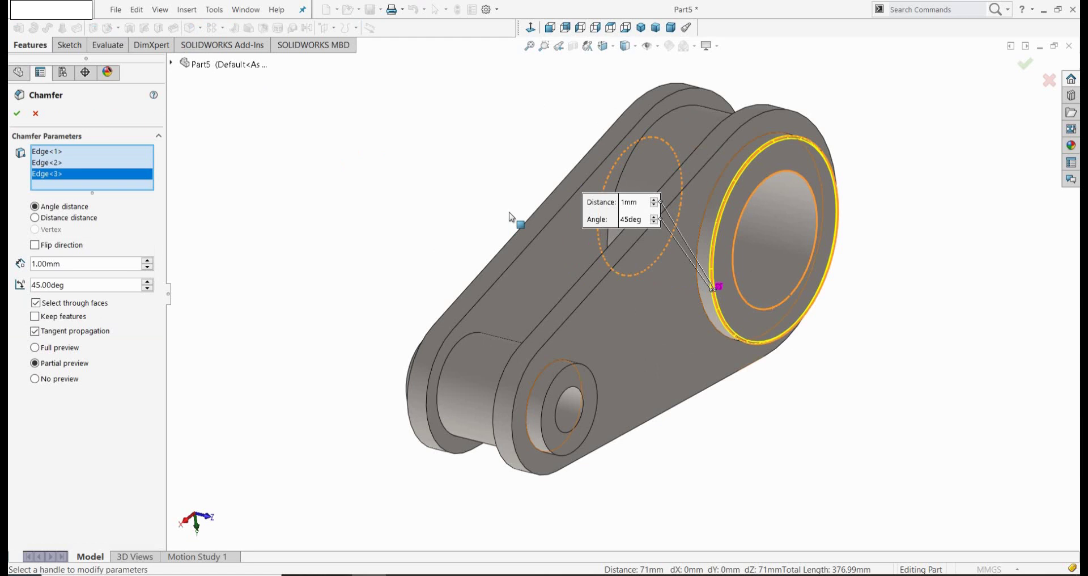
middle_drag(624, 218, 581, 340)
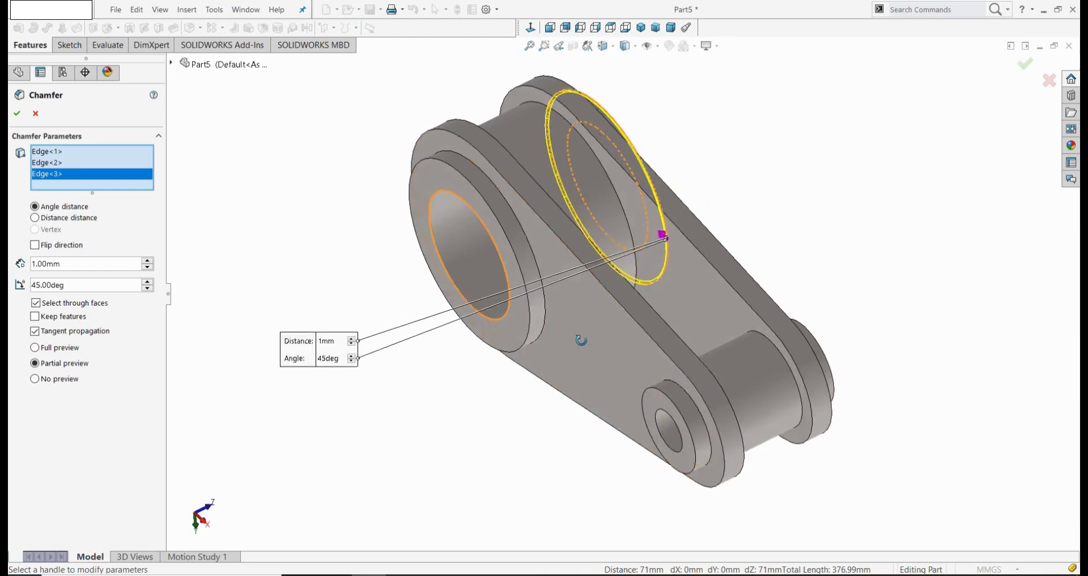
click(529, 304)
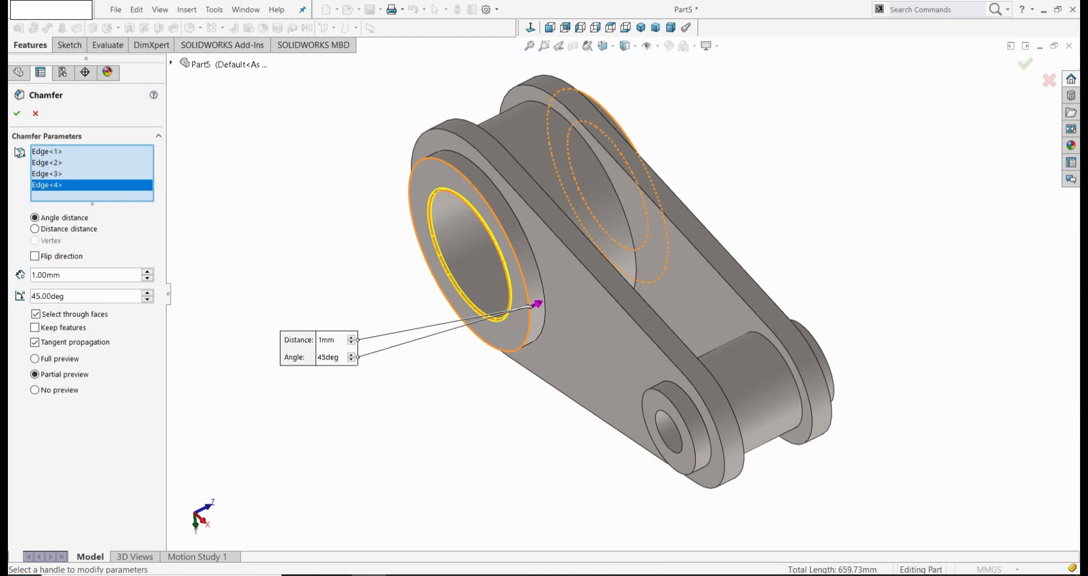
click(18, 115)
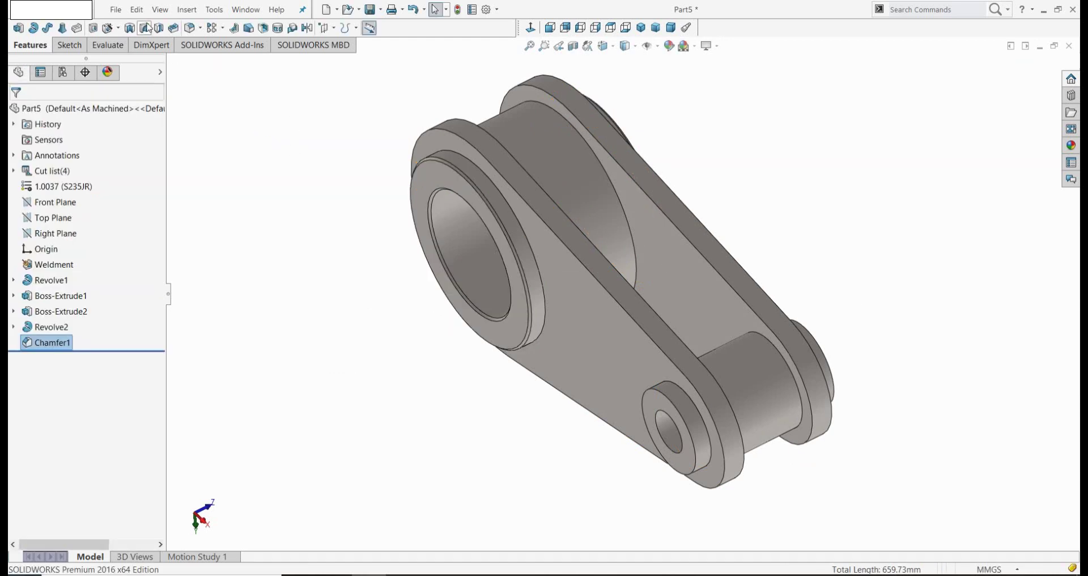
Chamfer the bore edges and outer rim edges at both ends of the small hub by 1 mm at 45°
click(201, 29)
click(215, 53)
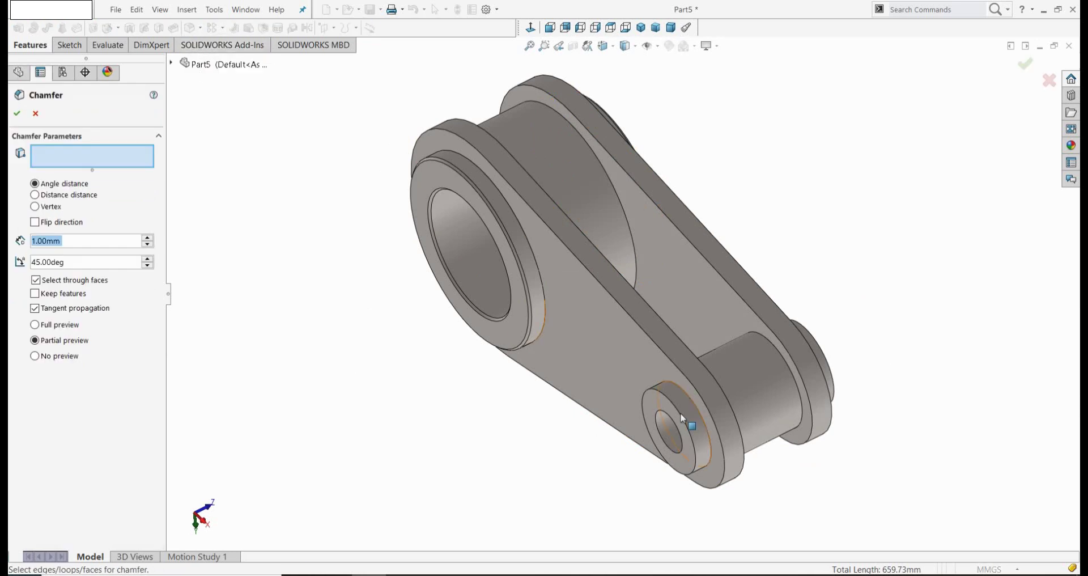
click(658, 436)
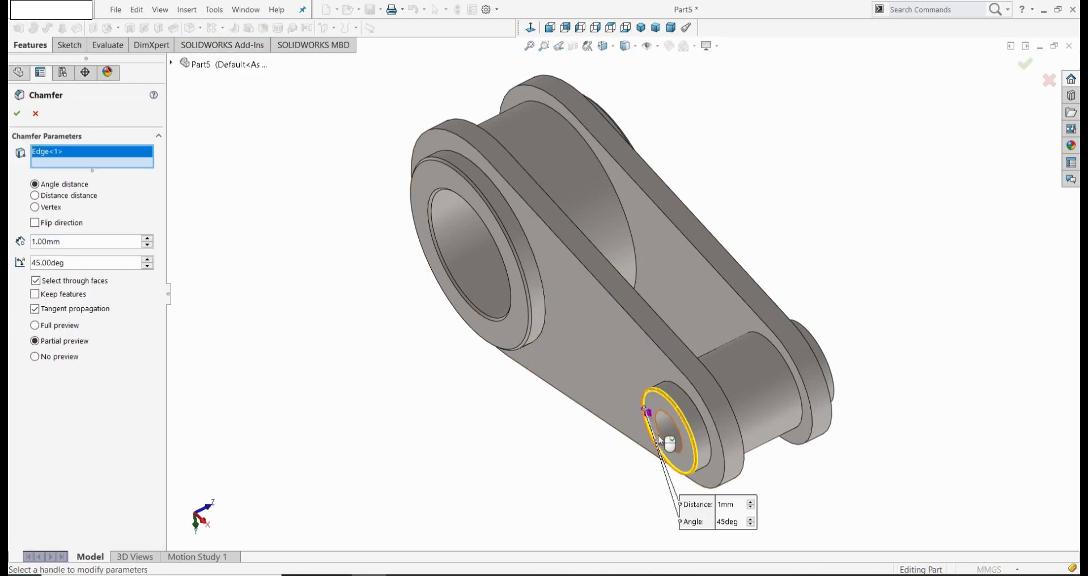
click(659, 435)
middle_drag(450, 447, 376, 471)
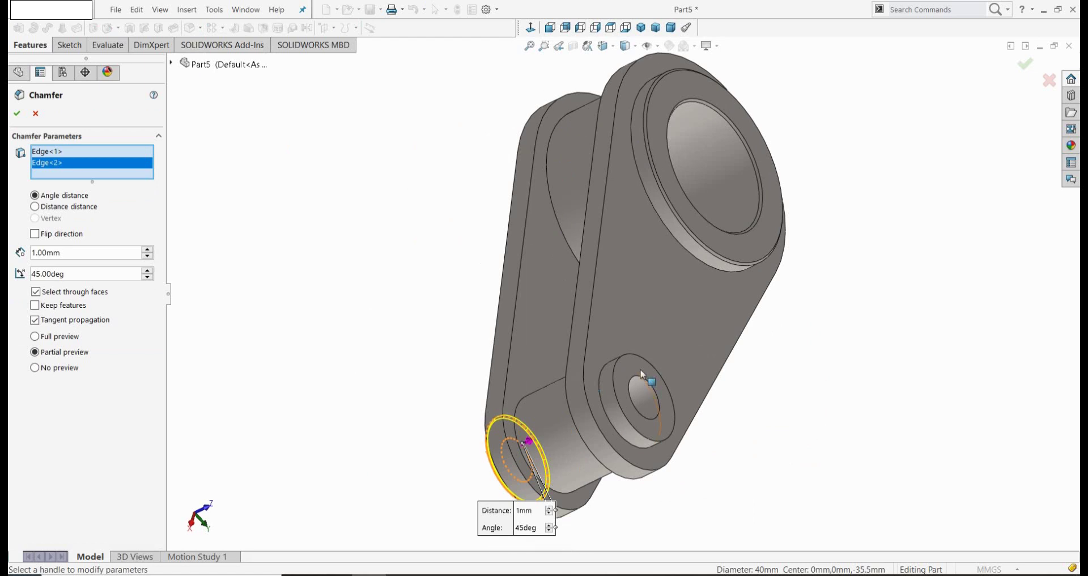
click(646, 384)
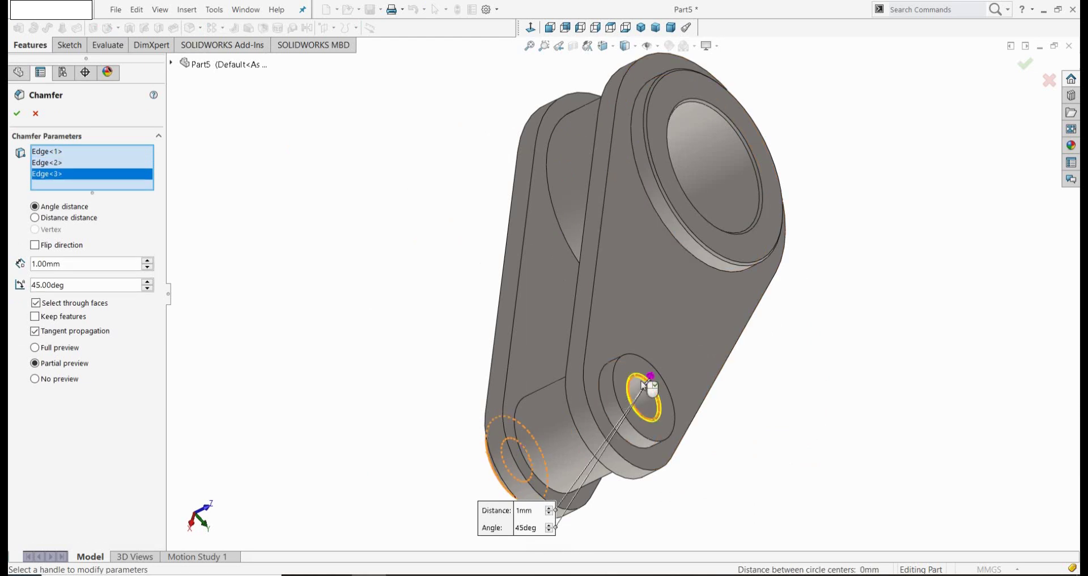
click(626, 402)
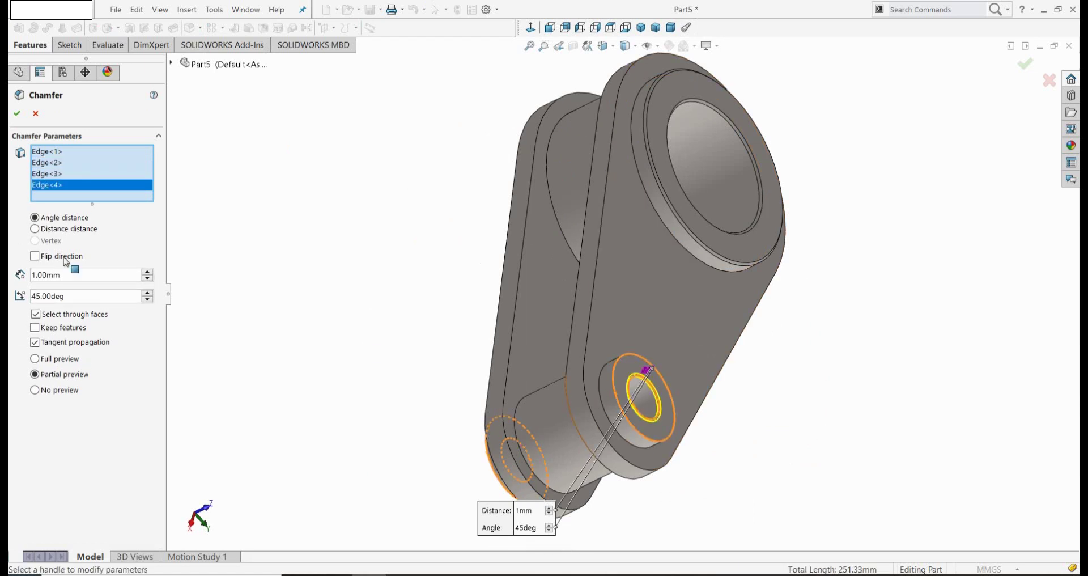
click(19, 117)
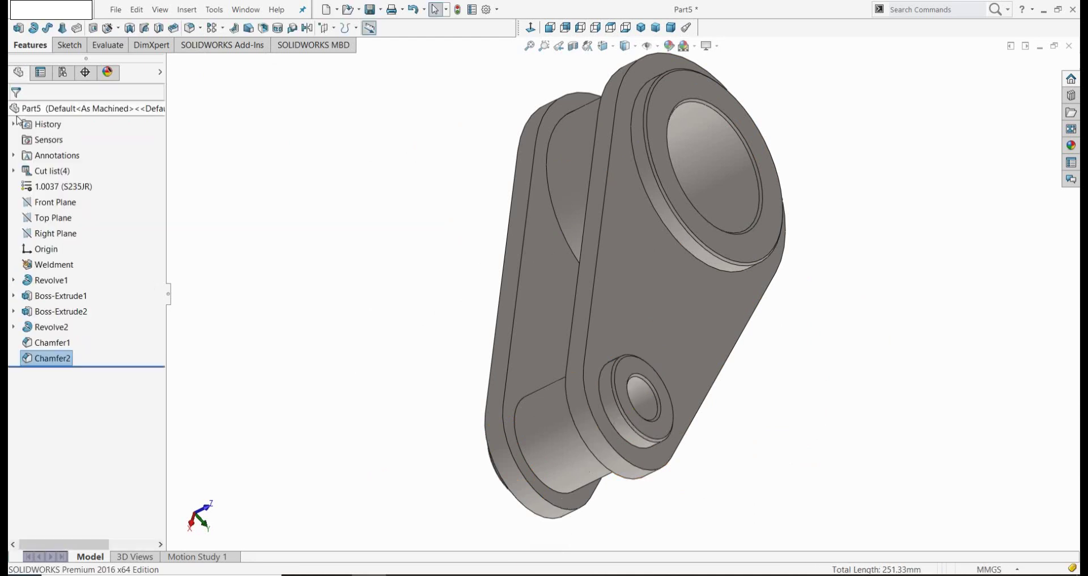
Fillet both outline edges of the first link plate with a 1 mm radius and tangent propagation
middle_drag(374, 271, 487, 470)
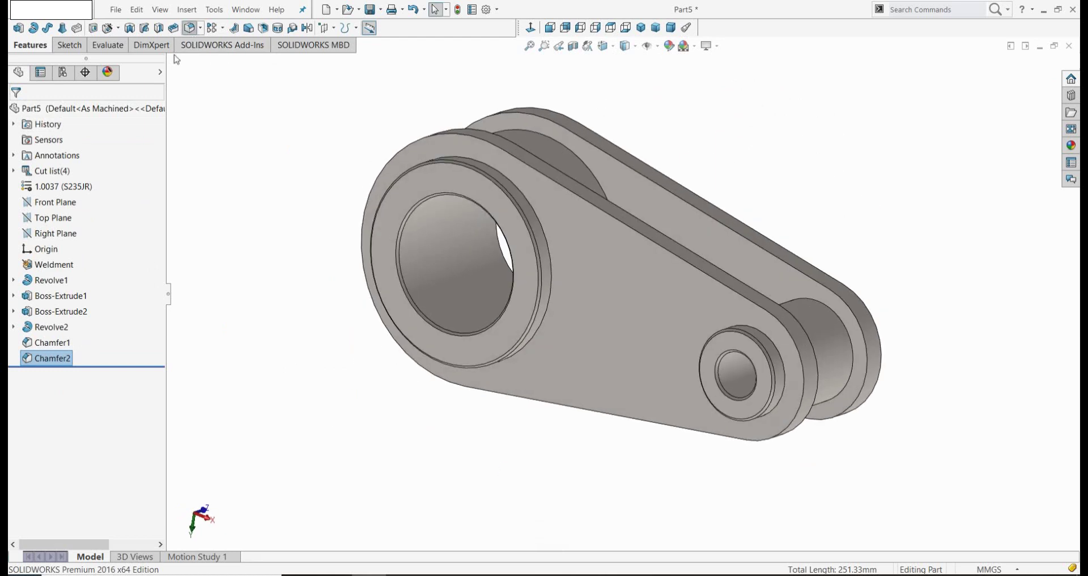
click(110, 342)
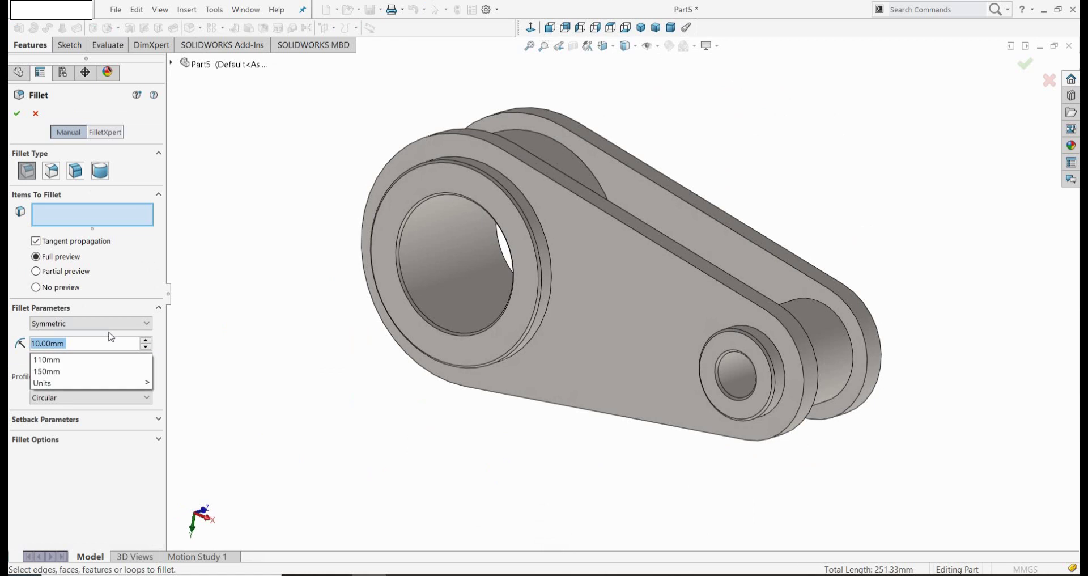
text(1)
key(Return)
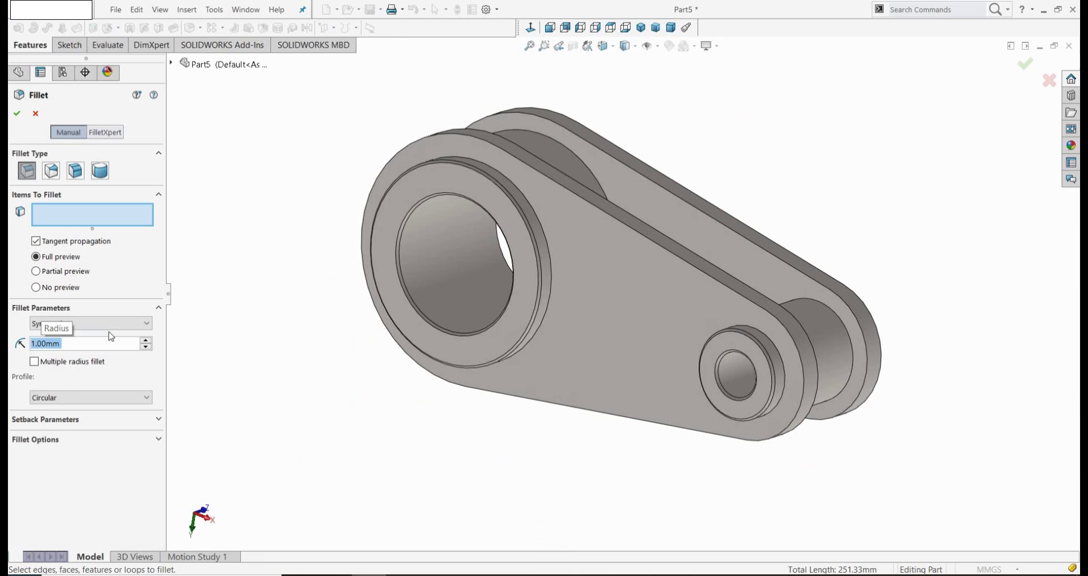
click(648, 238)
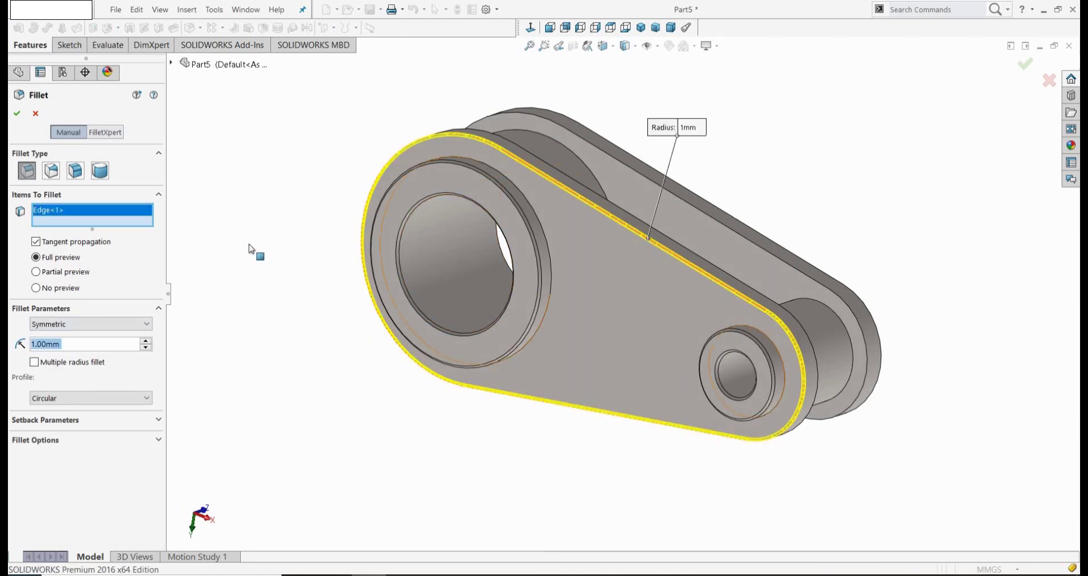
middle_drag(290, 293, 291, 293)
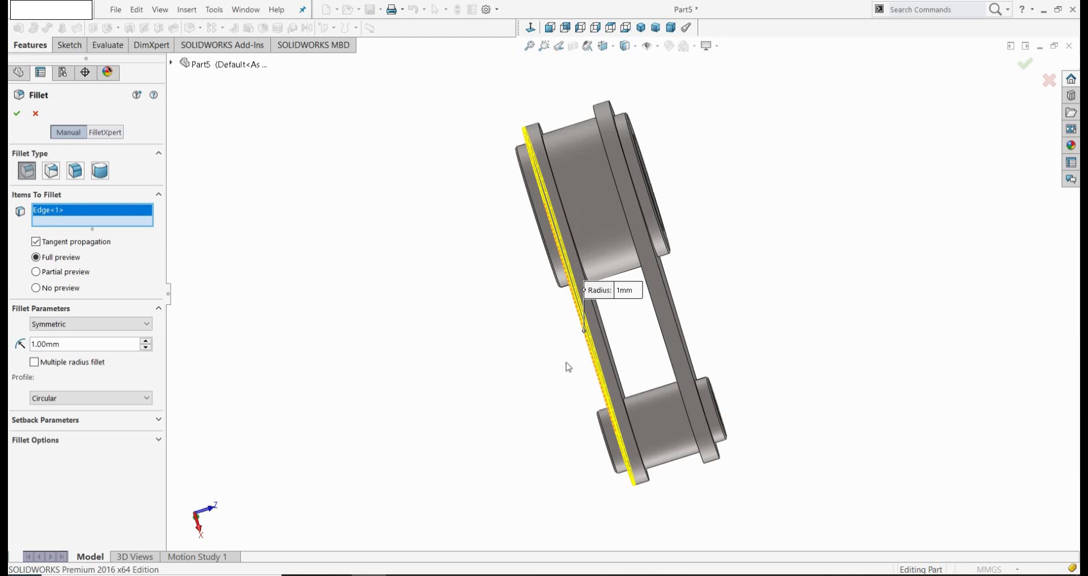
click(608, 362)
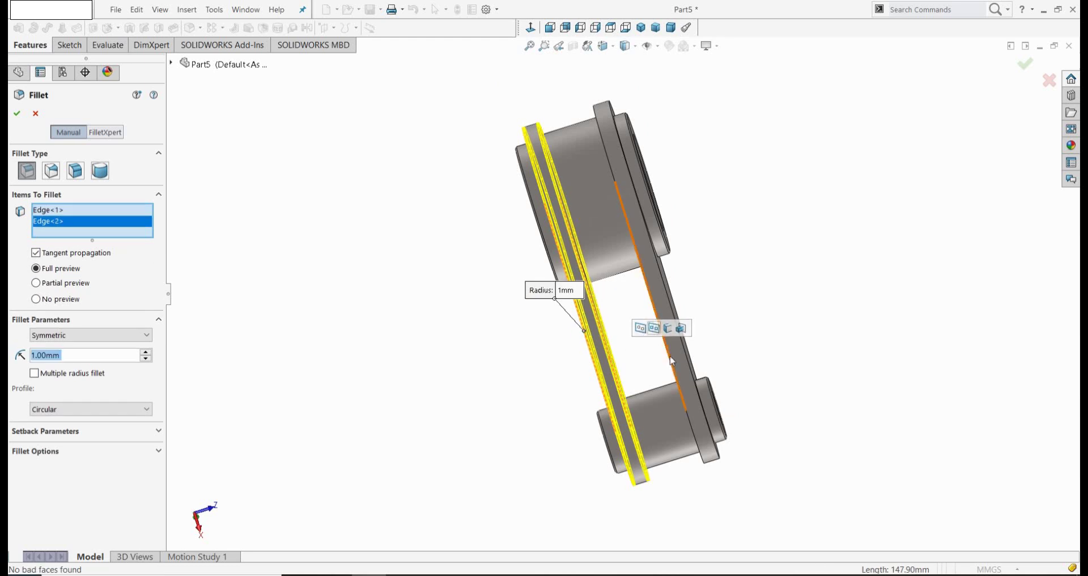
click(682, 339)
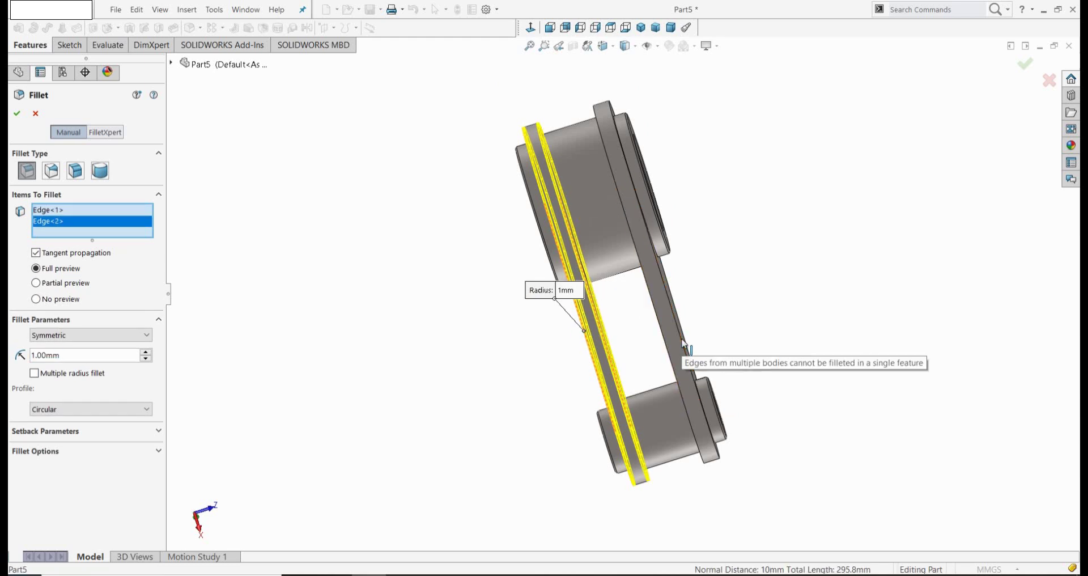
click(17, 114)
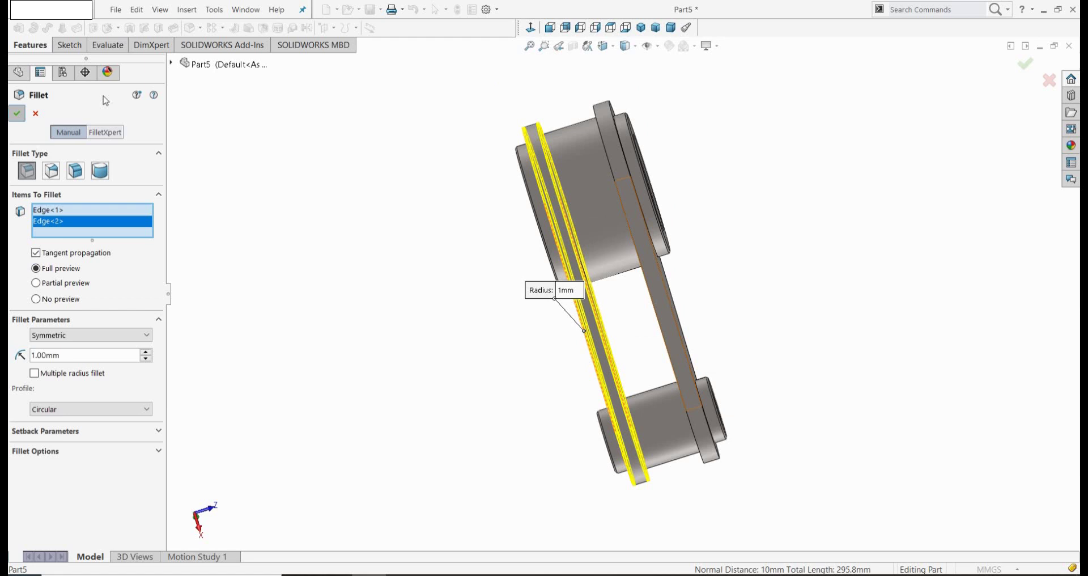
Fillet both outline edges of the second link plate with a 1 mm radius
click(187, 28)
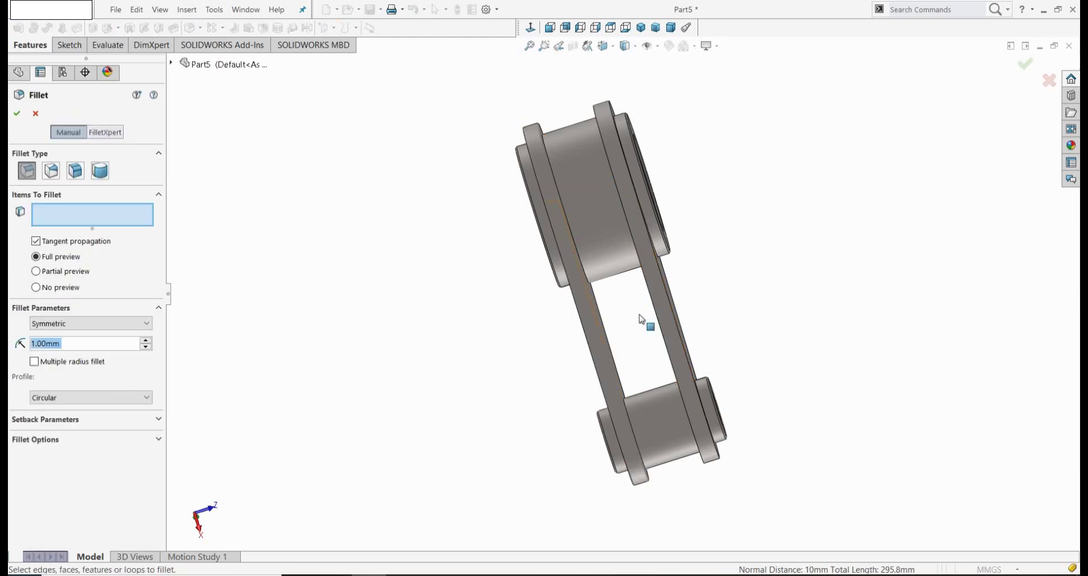
click(674, 323)
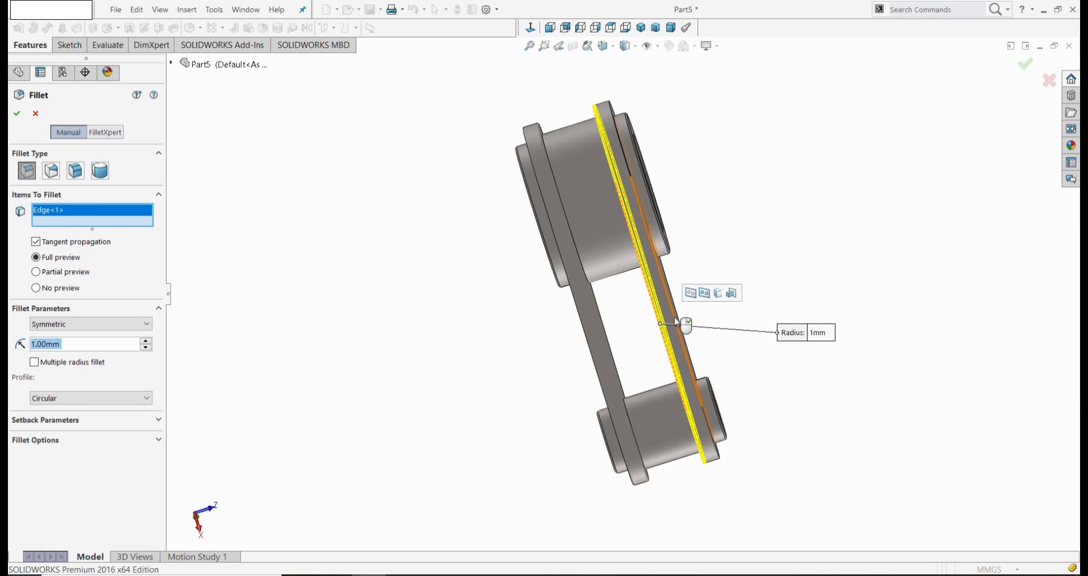
click(673, 316)
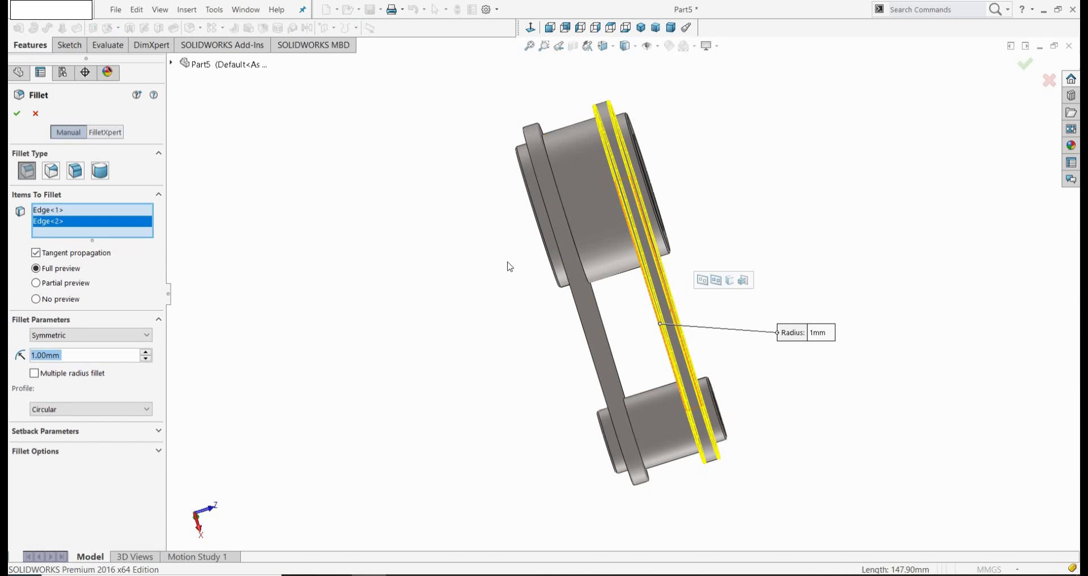
click(18, 111)
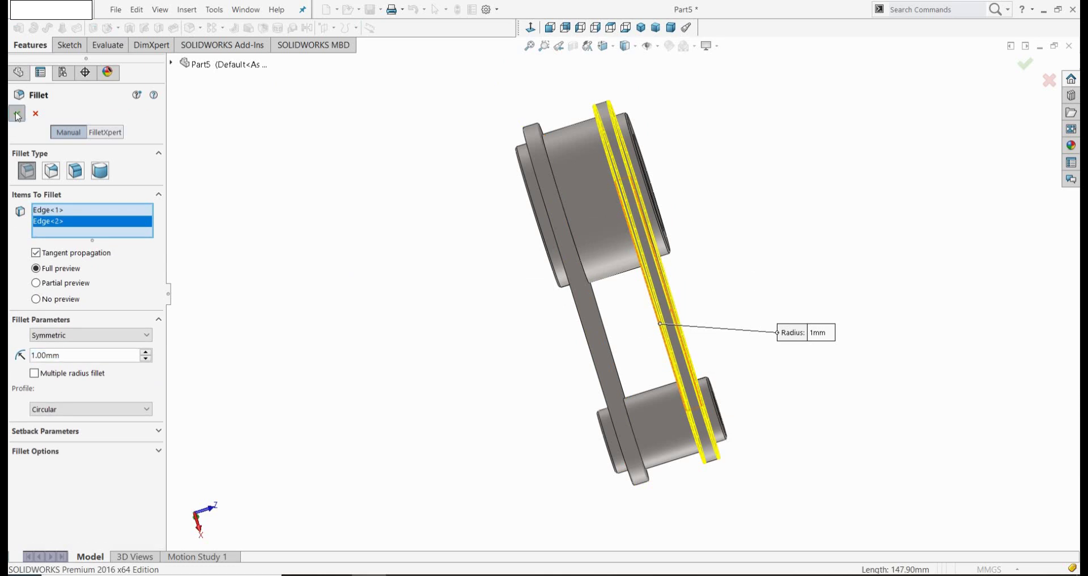
click(188, 10)
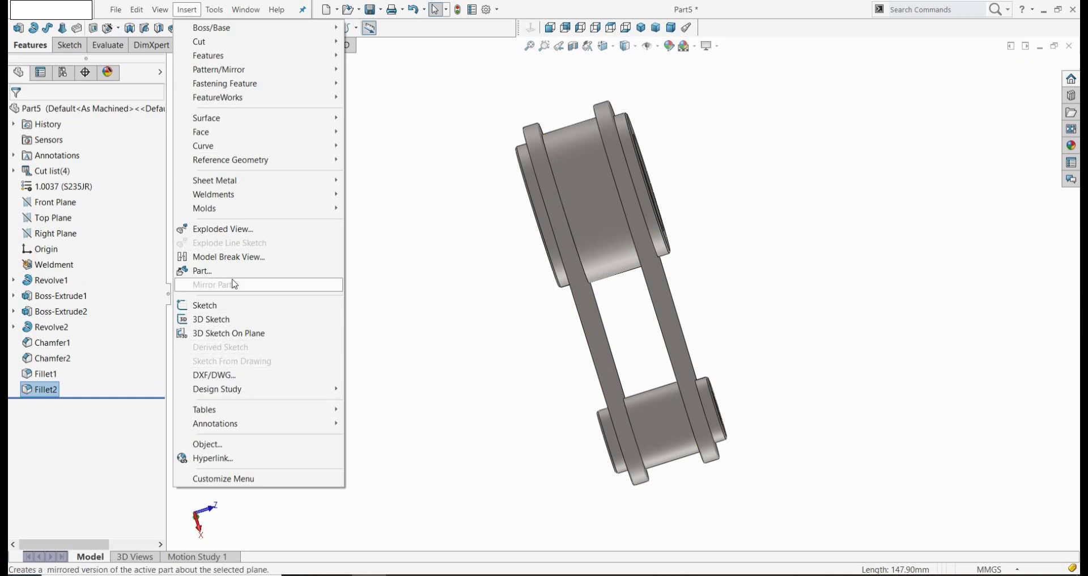
mouse_move(239, 199)
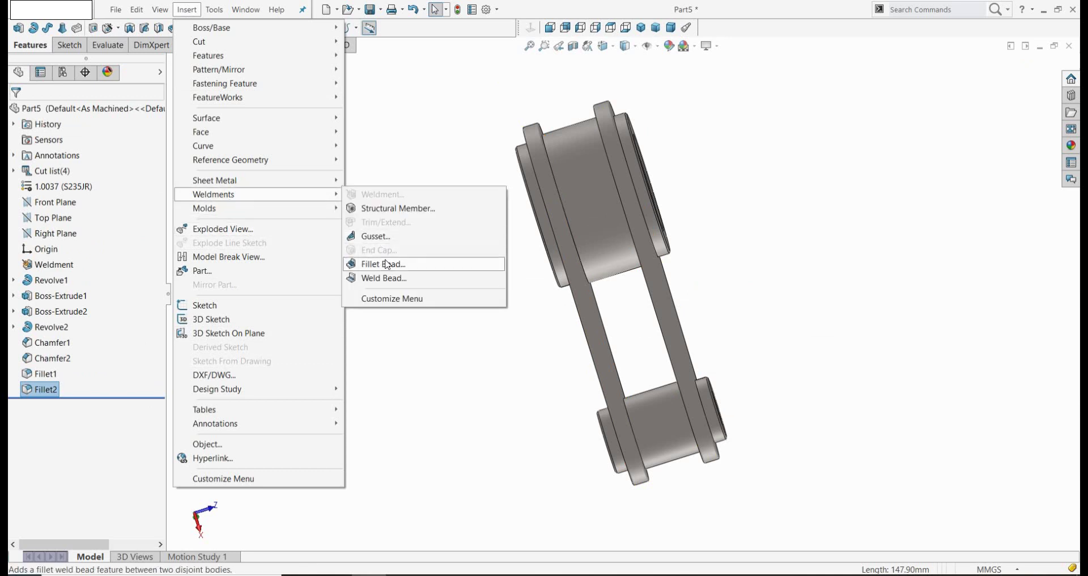
click(386, 264)
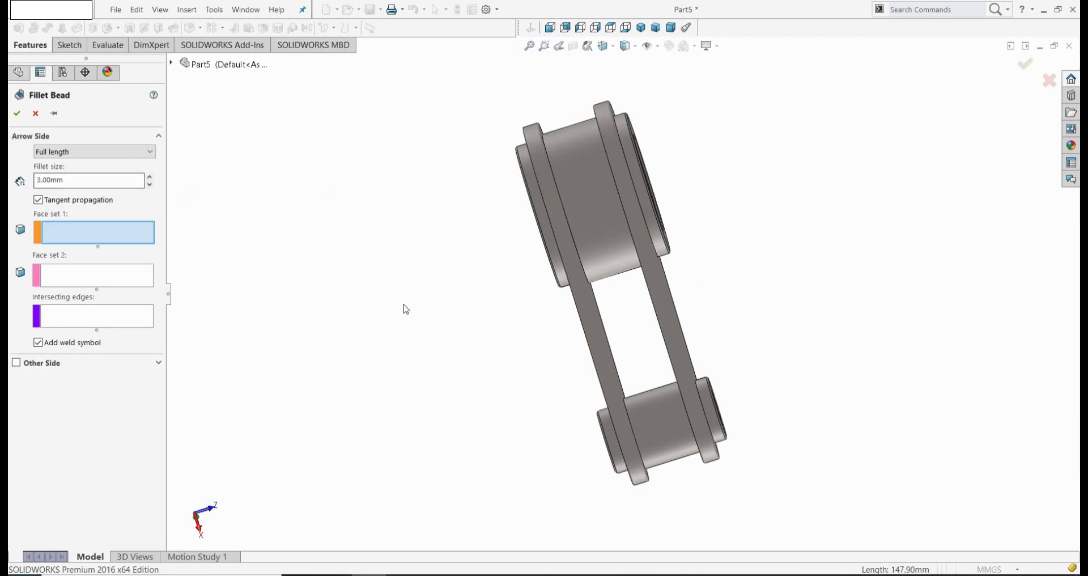
middle_drag(403, 305, 367, 318)
scroll(650, 392, up, 1)
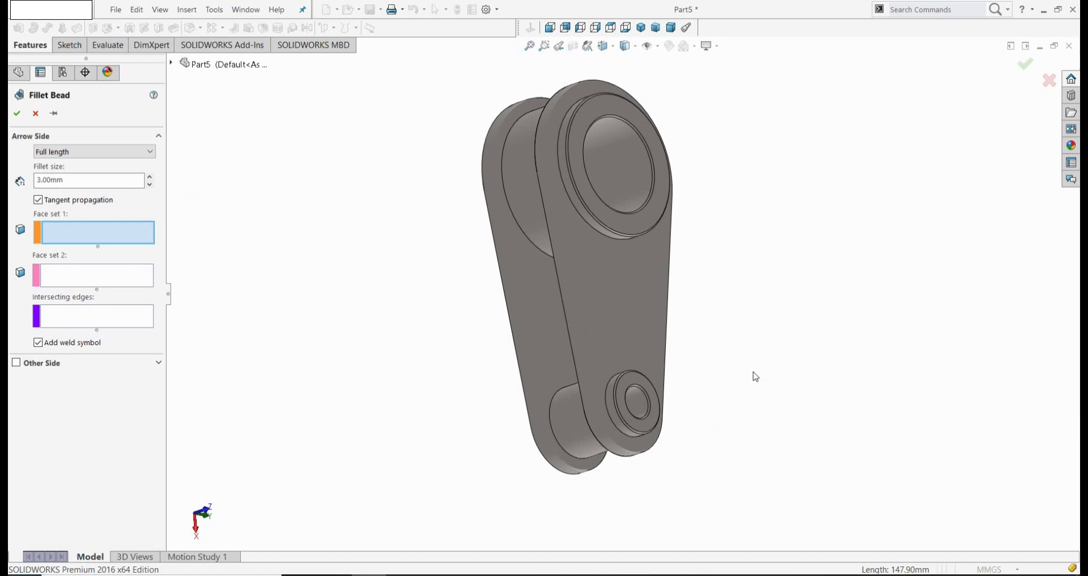
scroll(725, 376, down, 5)
key(Escape)
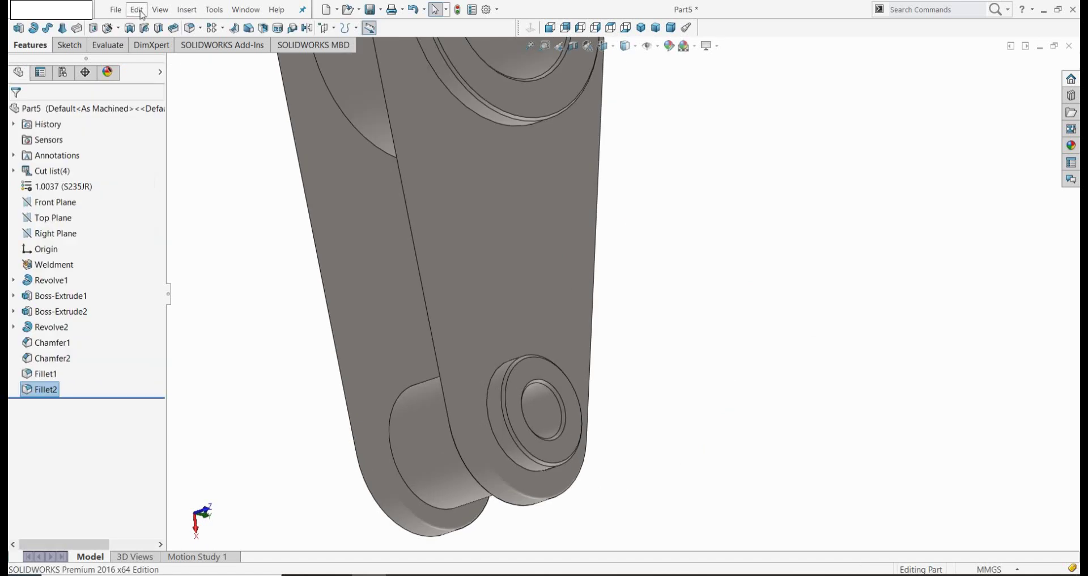
Add a full-length 3 mm fillet bead between the first link plate's outer face and the small hub
click(186, 9)
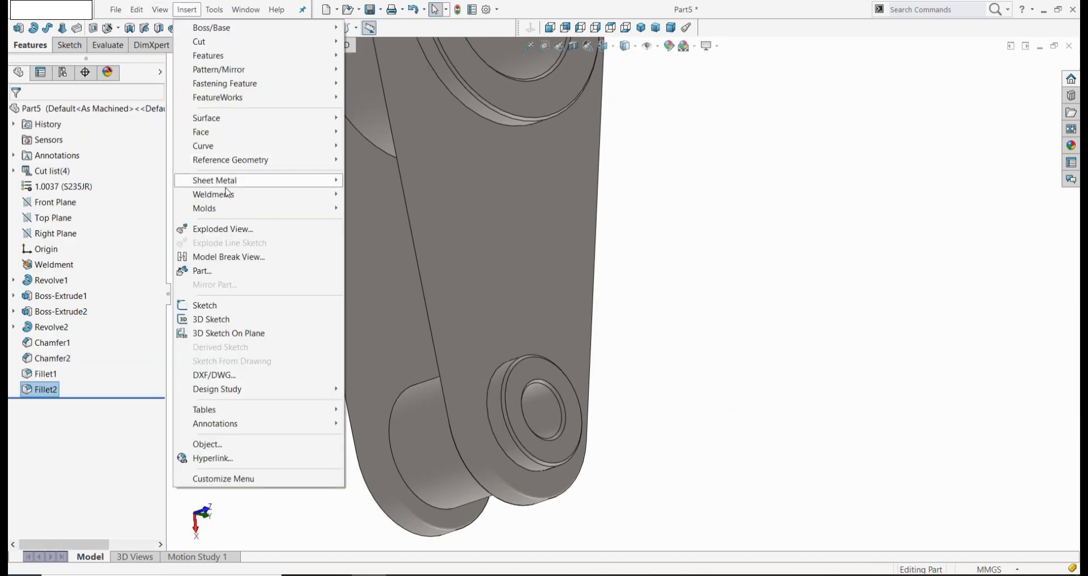
mouse_move(229, 198)
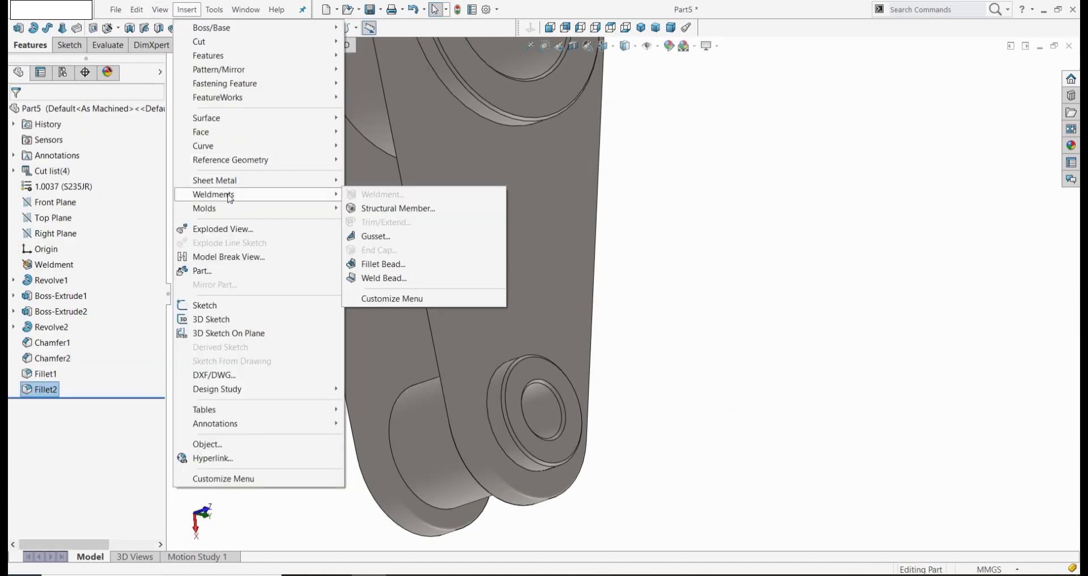
click(372, 267)
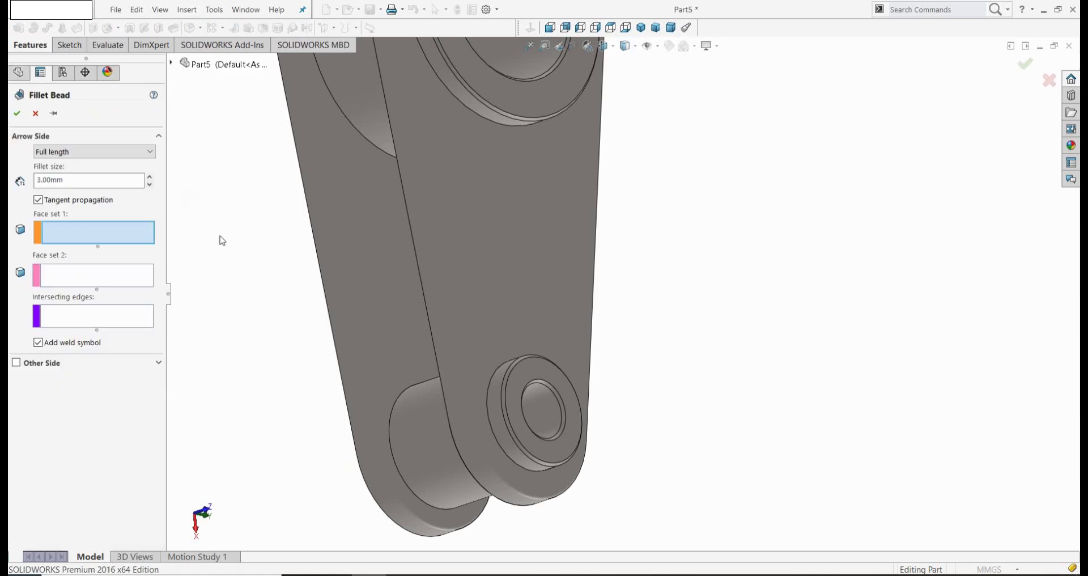
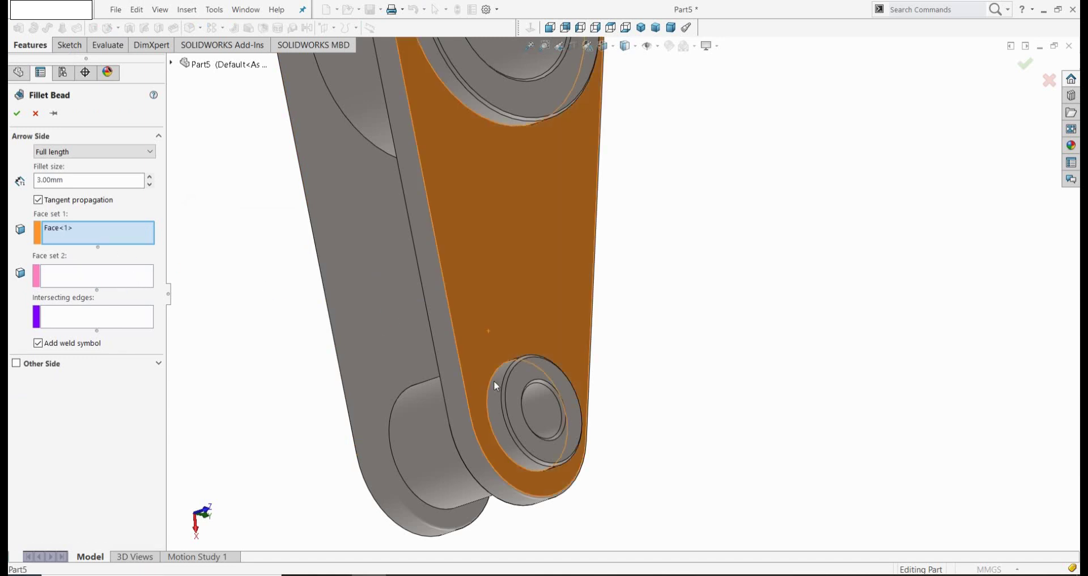
click(62, 276)
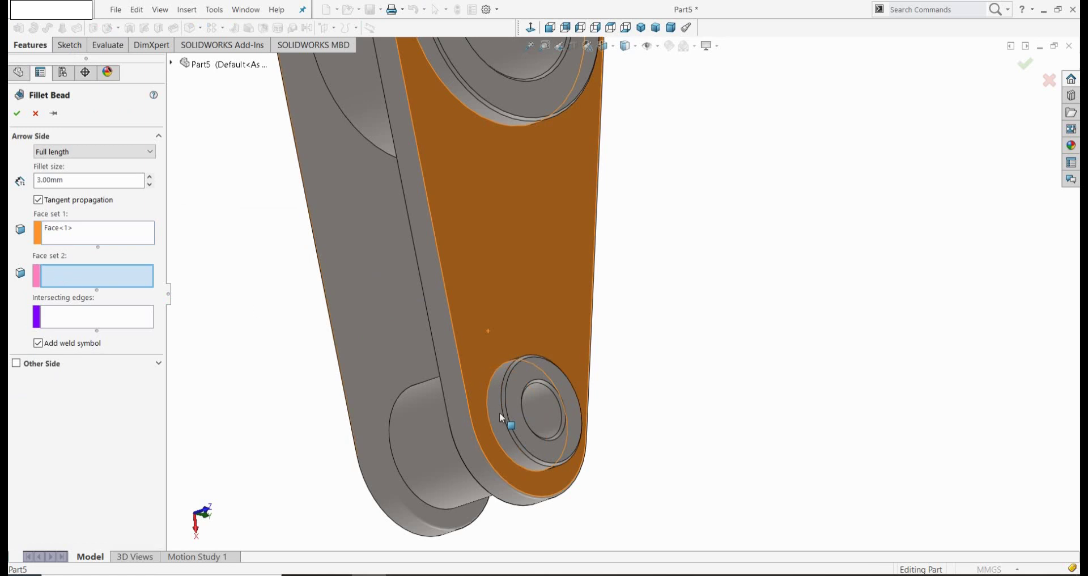
Add a full-length 3 mm fillet bead between the first link plate's outer face and the large sleeve
middle_drag(498, 420, 480, 238)
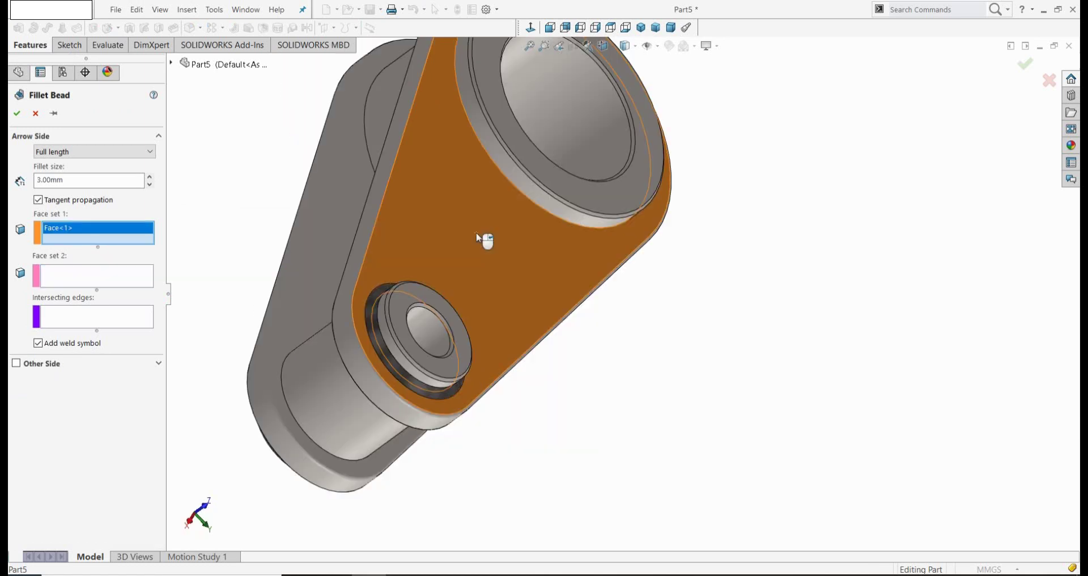
click(83, 279)
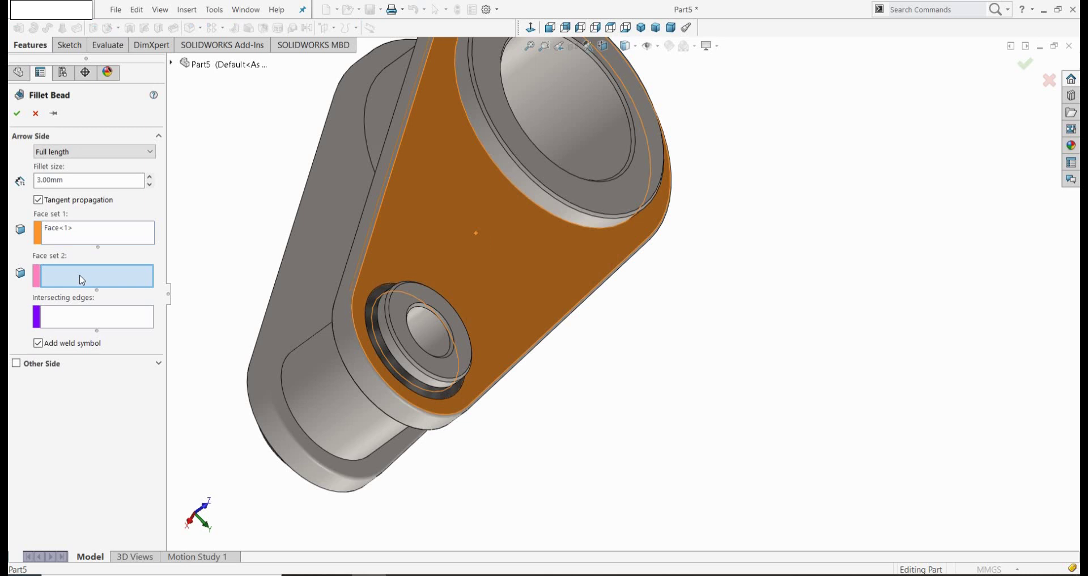
click(504, 169)
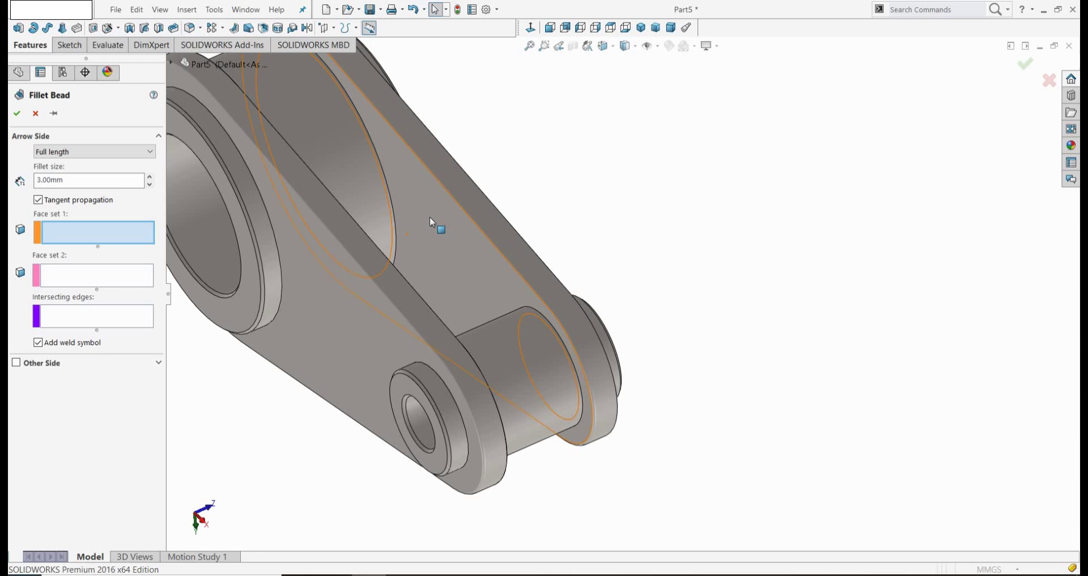
Add a full-length 3 mm fillet bead between the first link plate's inner face and the large sleeve
click(430, 218)
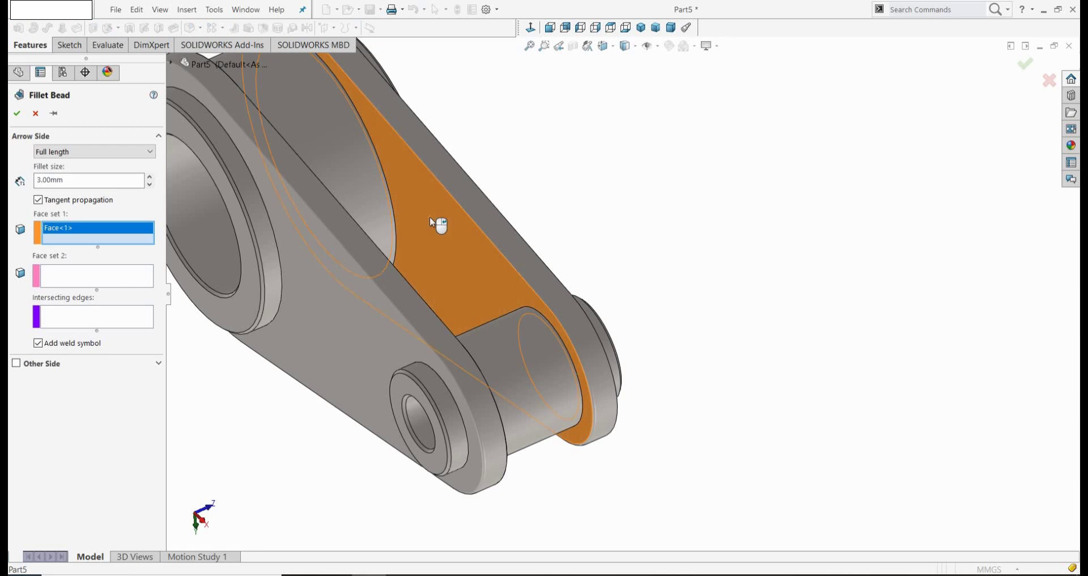
click(103, 277)
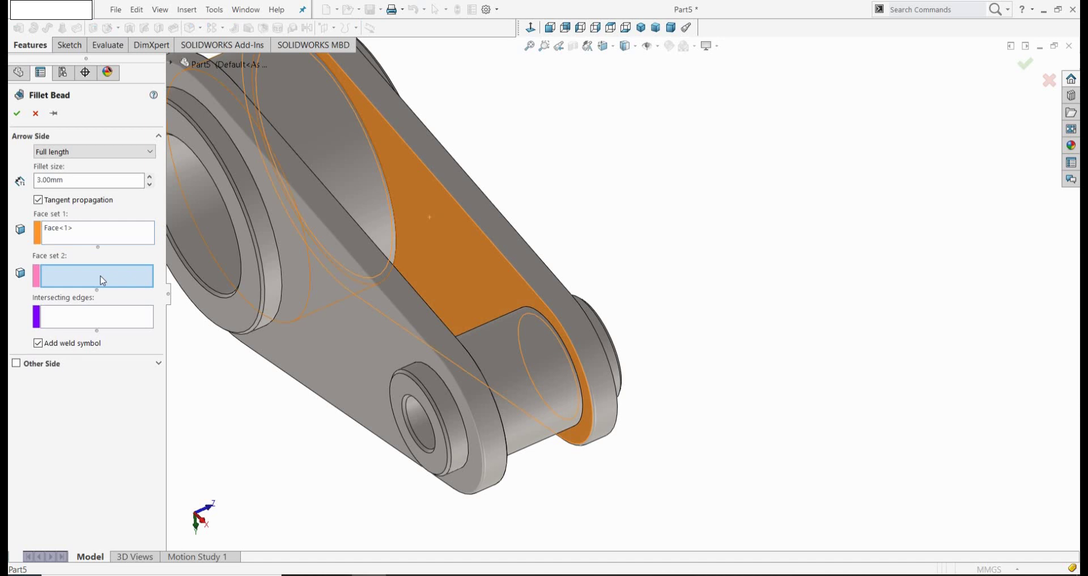
click(335, 147)
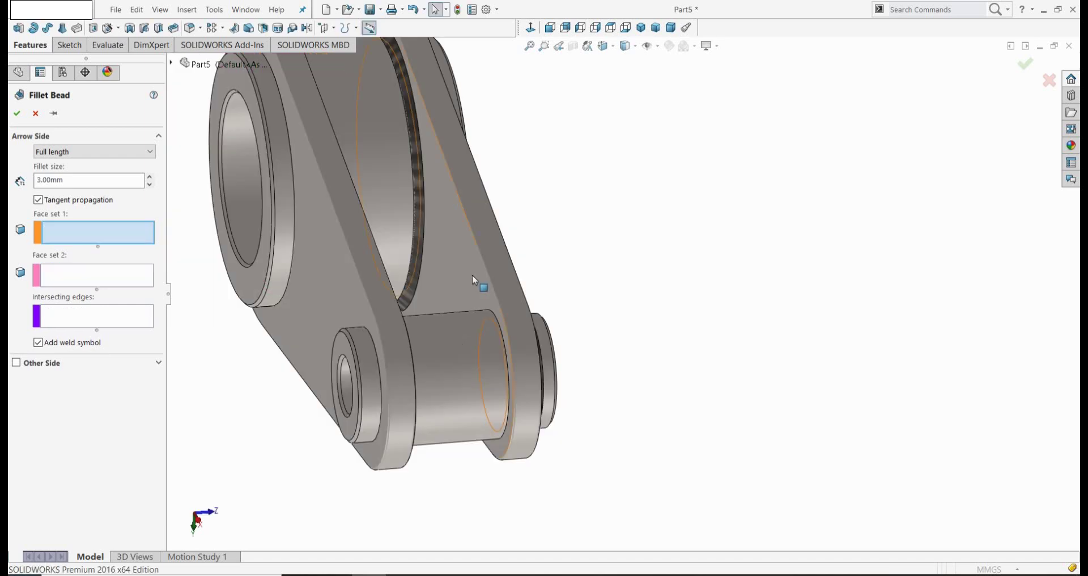
Add a full-length 3 mm fillet bead between the first link plate's inner face and the small hub
click(473, 276)
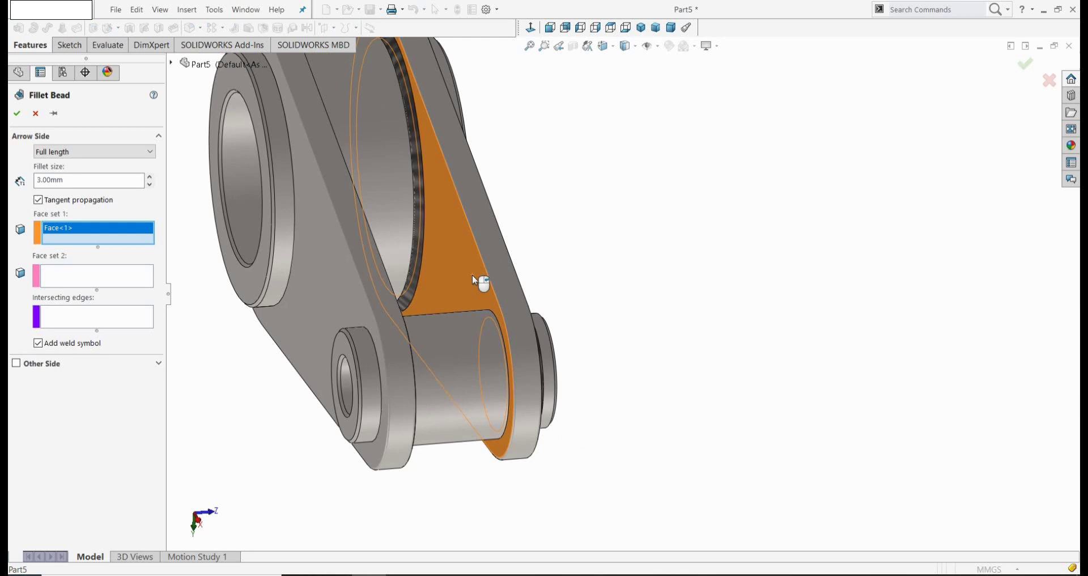
click(95, 281)
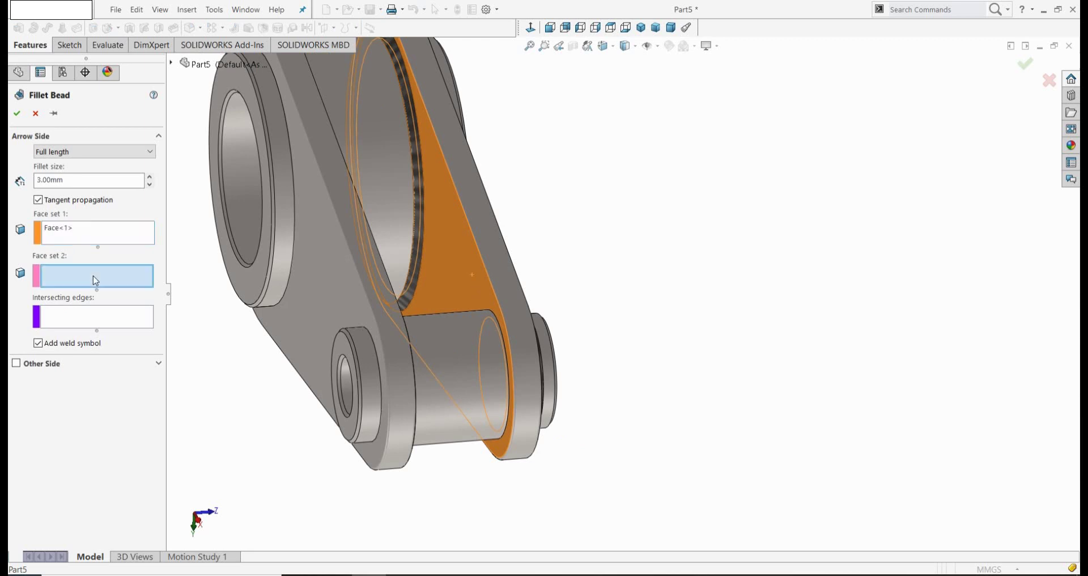
click(460, 339)
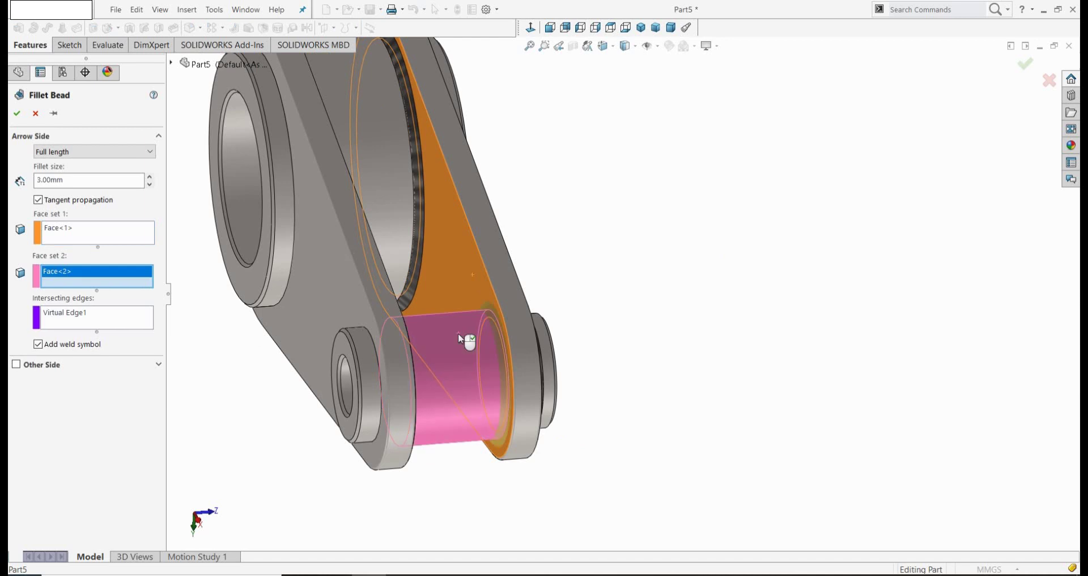
right_click(460, 339)
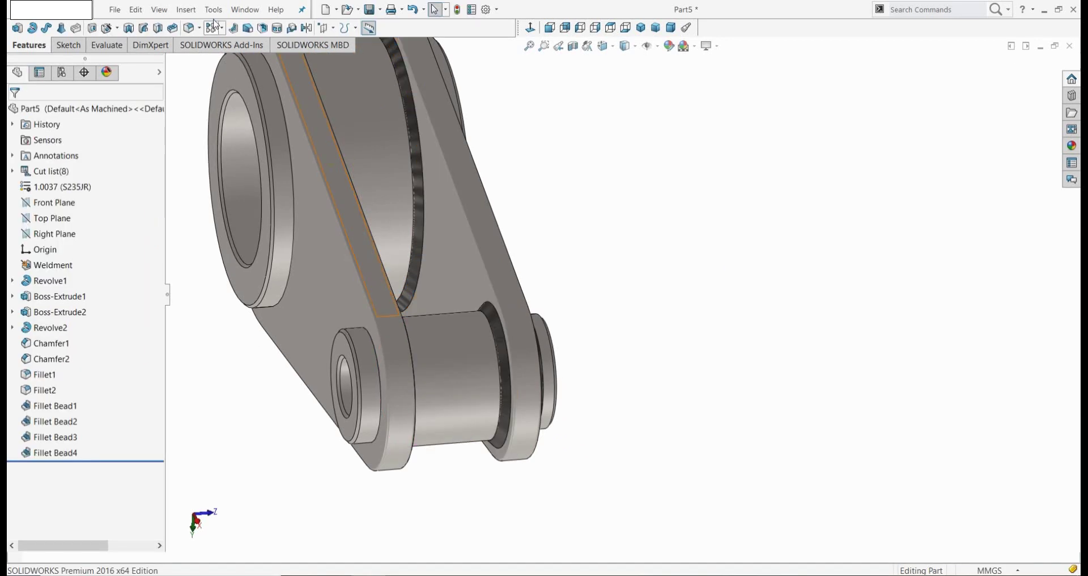
Add a full-length 3 mm fillet bead between the second link plate's outer face and the small hub
click(191, 11)
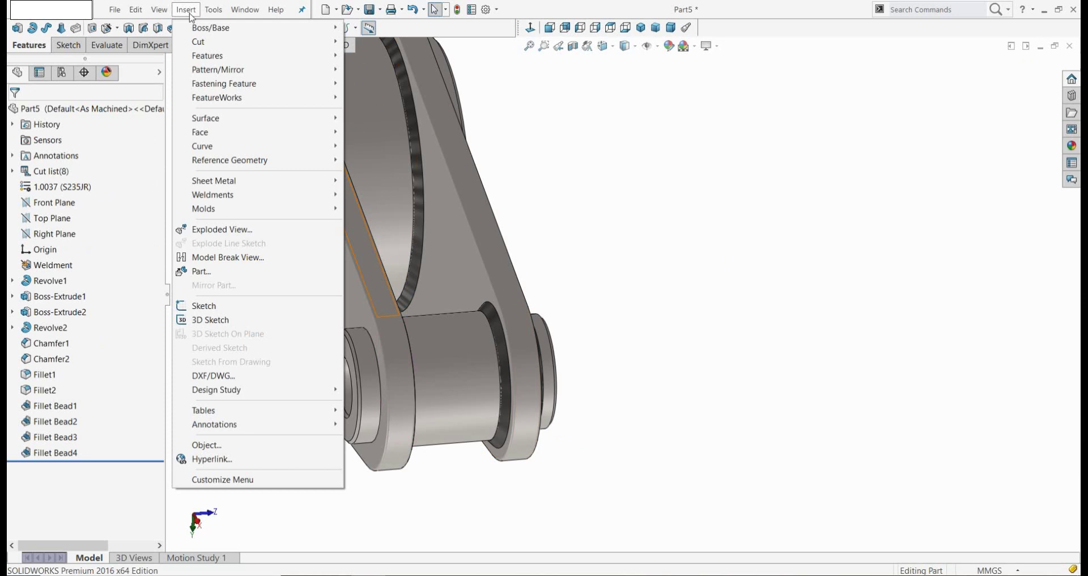
mouse_move(234, 199)
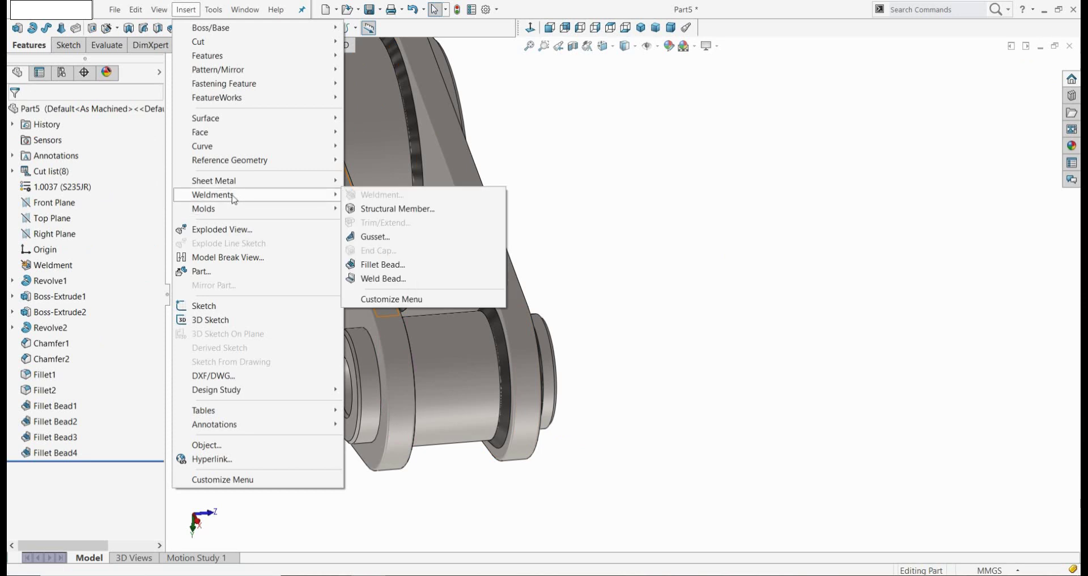
click(383, 265)
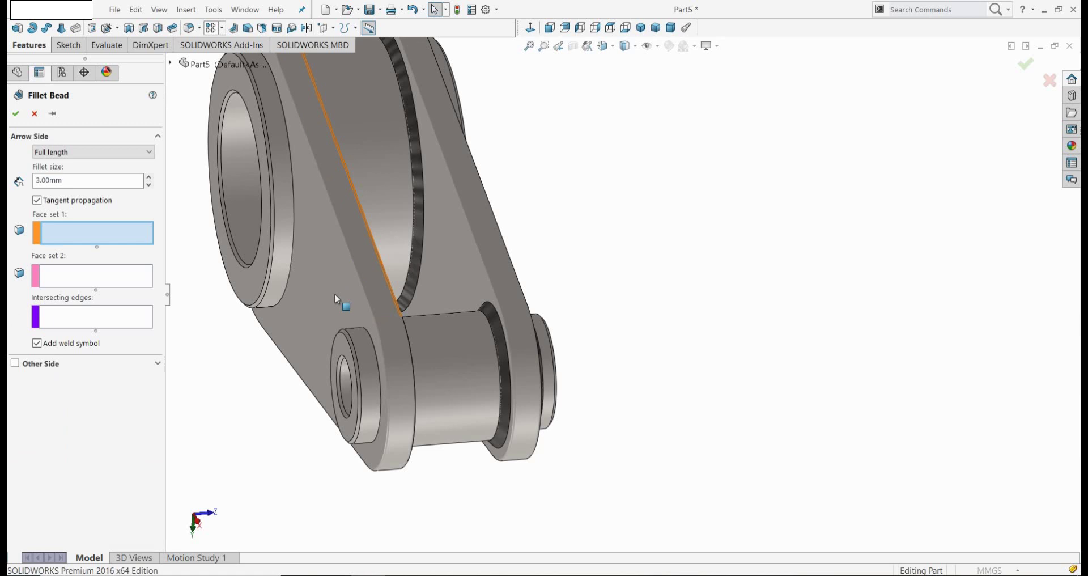
click(86, 281)
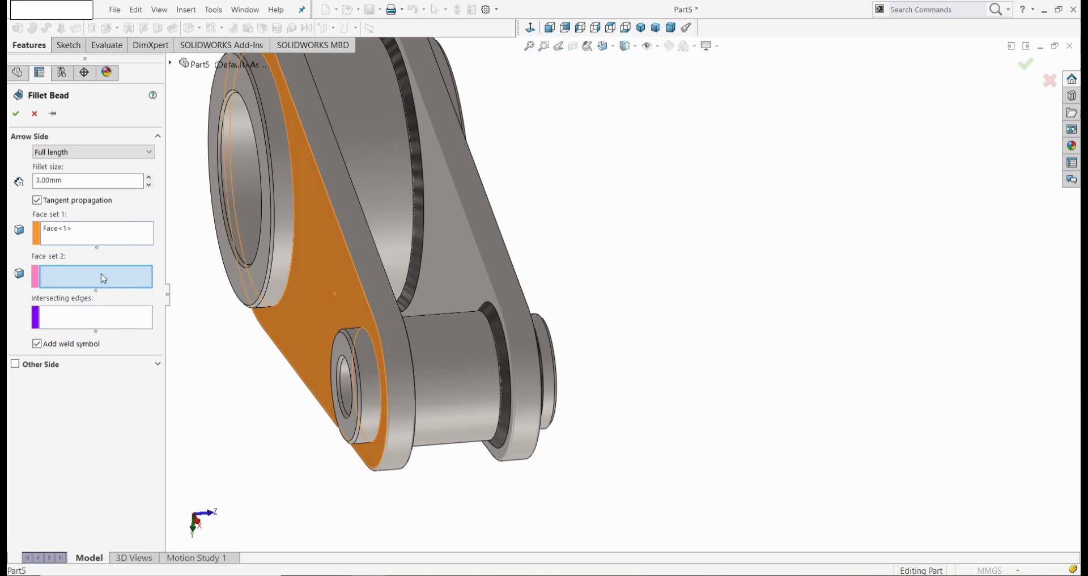
click(368, 375)
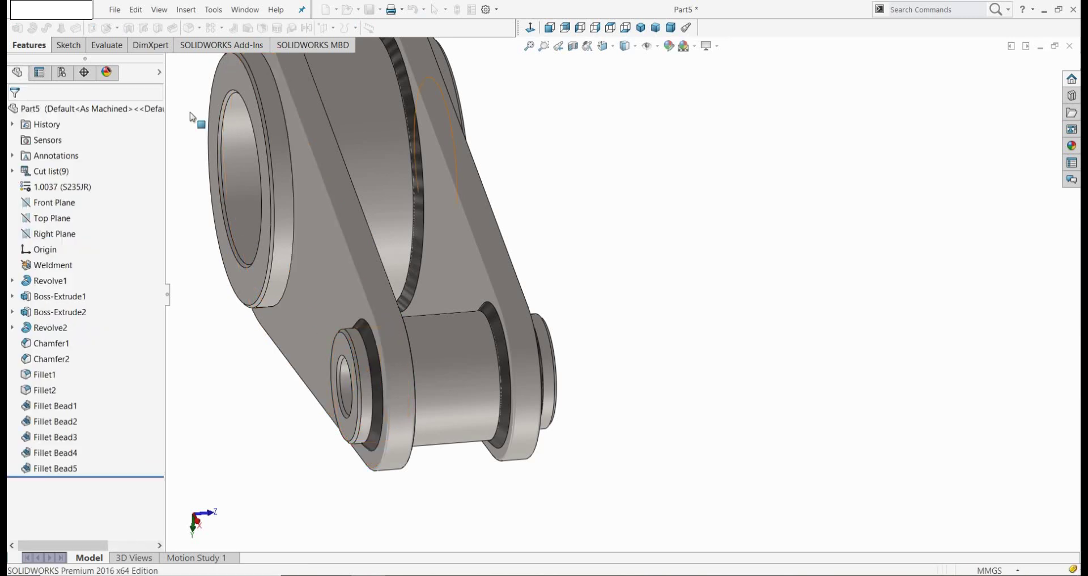
Add a full-length 3 mm fillet bead between the second link plate's outer face and the large sleeve
click(189, 10)
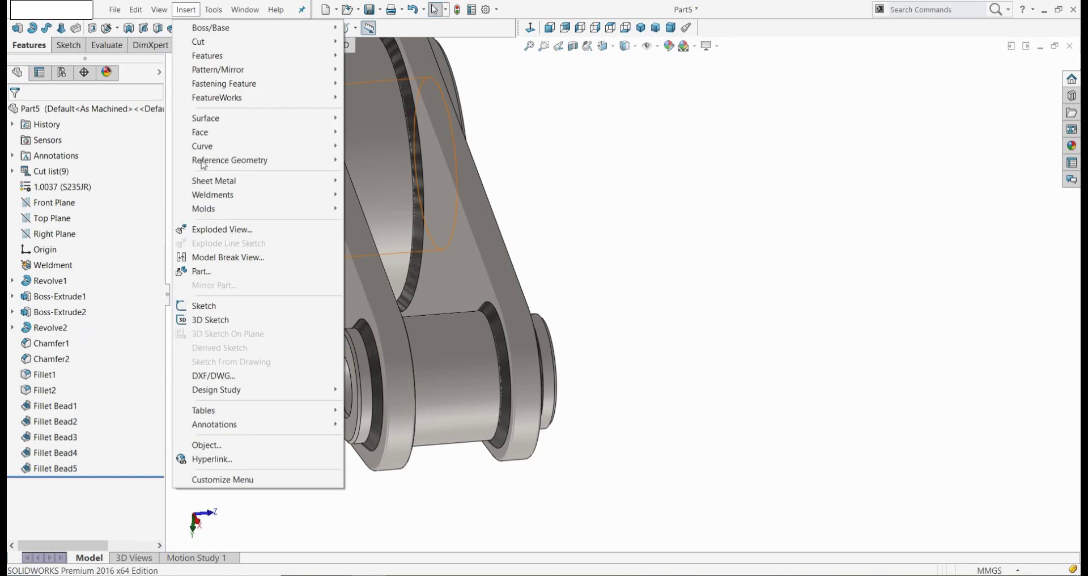
mouse_move(235, 198)
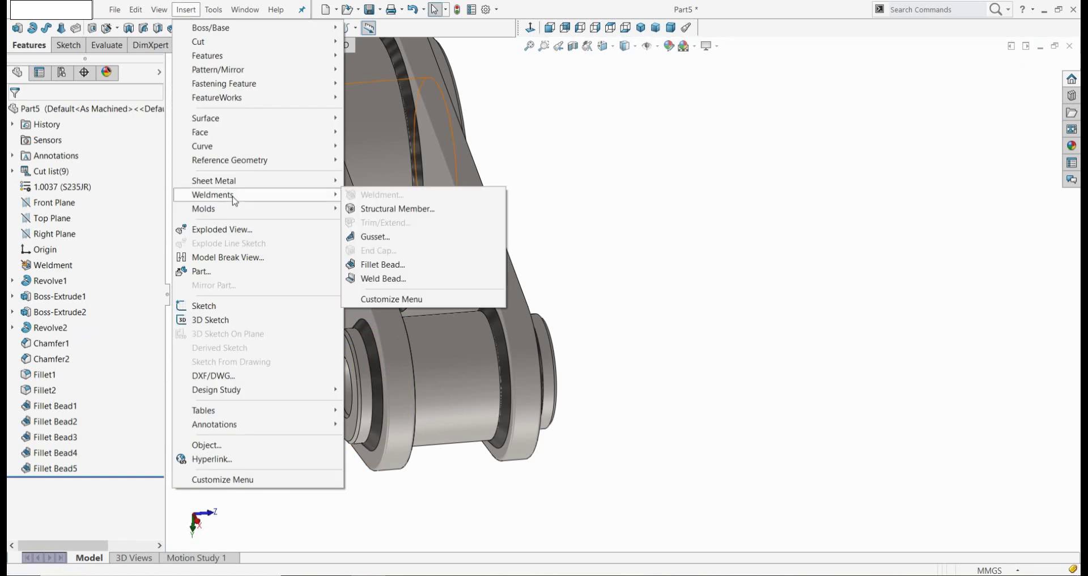
click(397, 265)
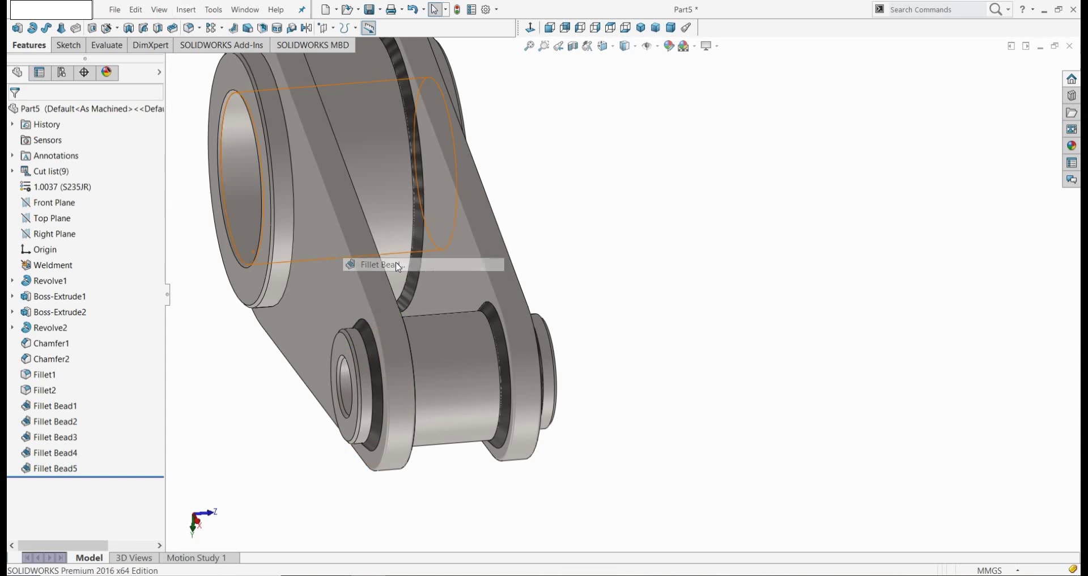
click(306, 206)
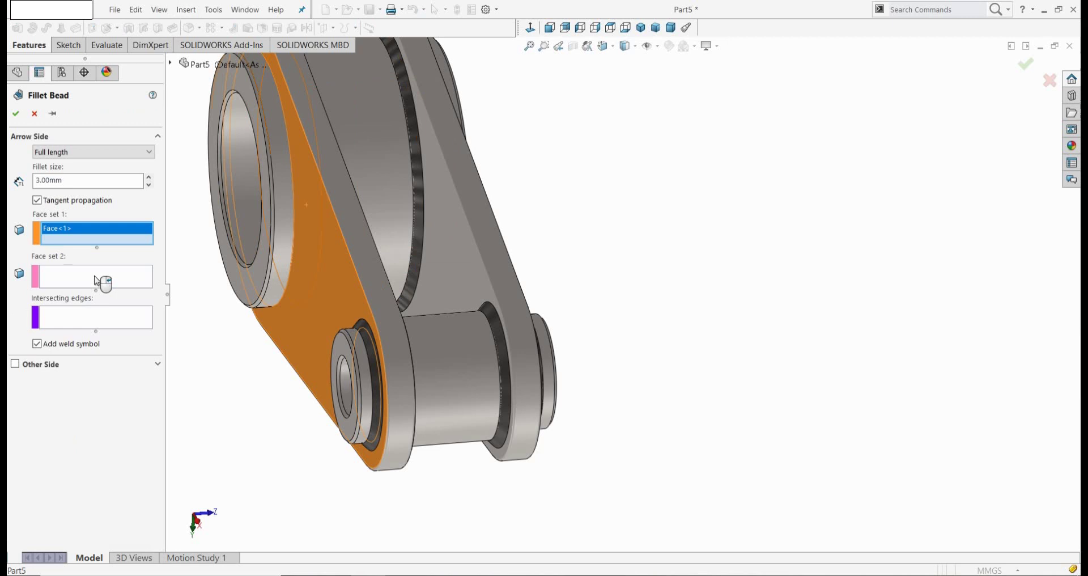
click(96, 280)
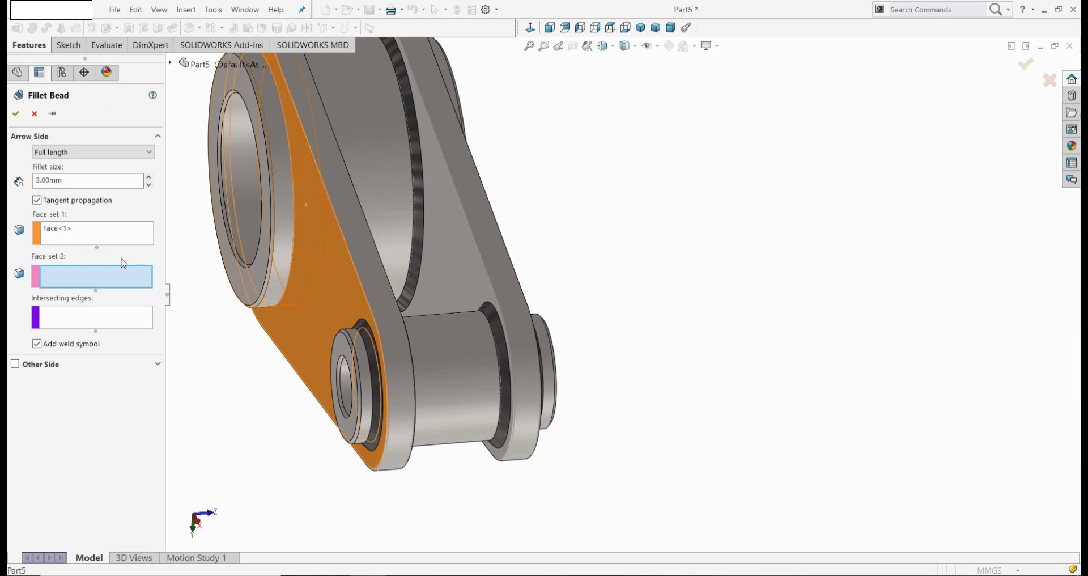
click(283, 230)
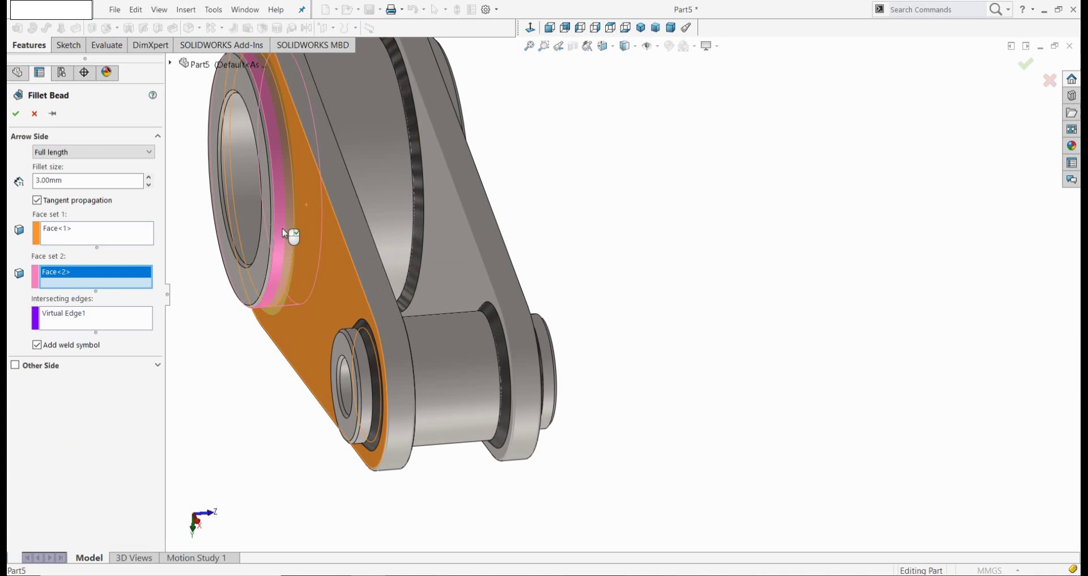
right_click(283, 232)
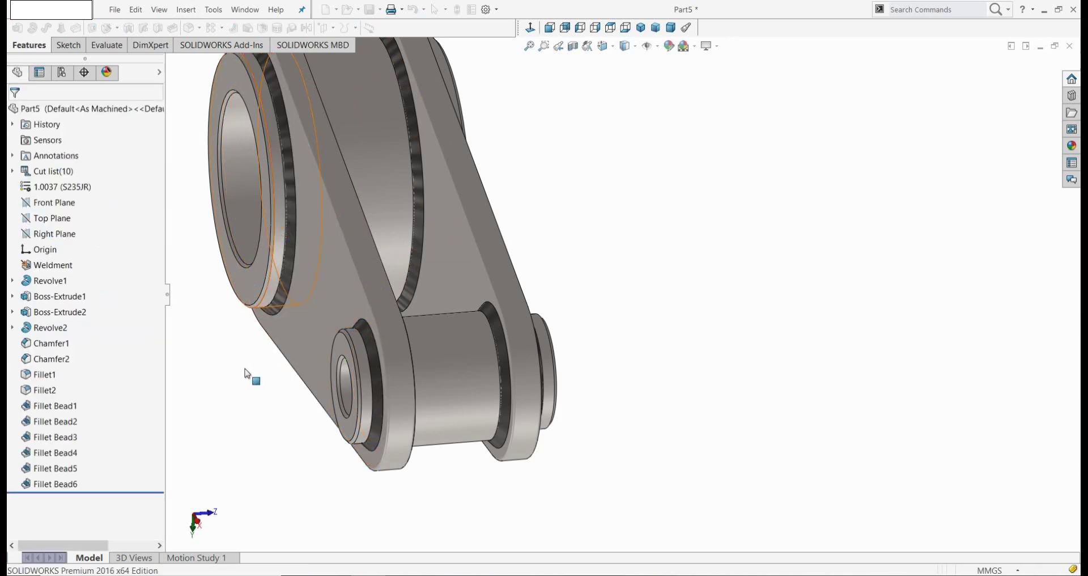
Add a full-length 3 mm fillet bead between the second link plate's inner face and the large sleeve
middle_drag(260, 377, 245, 303)
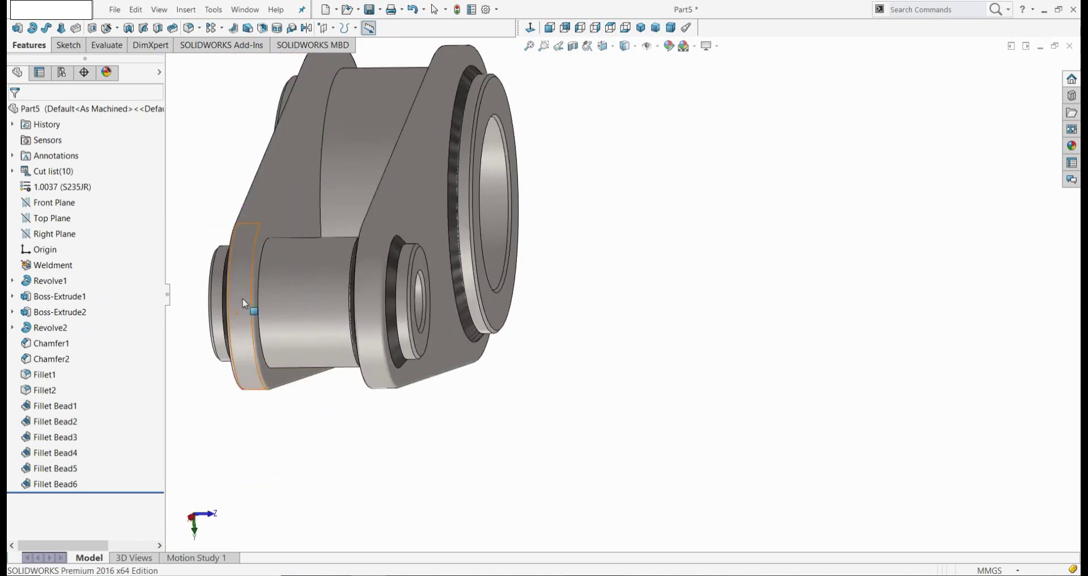
click(186, 10)
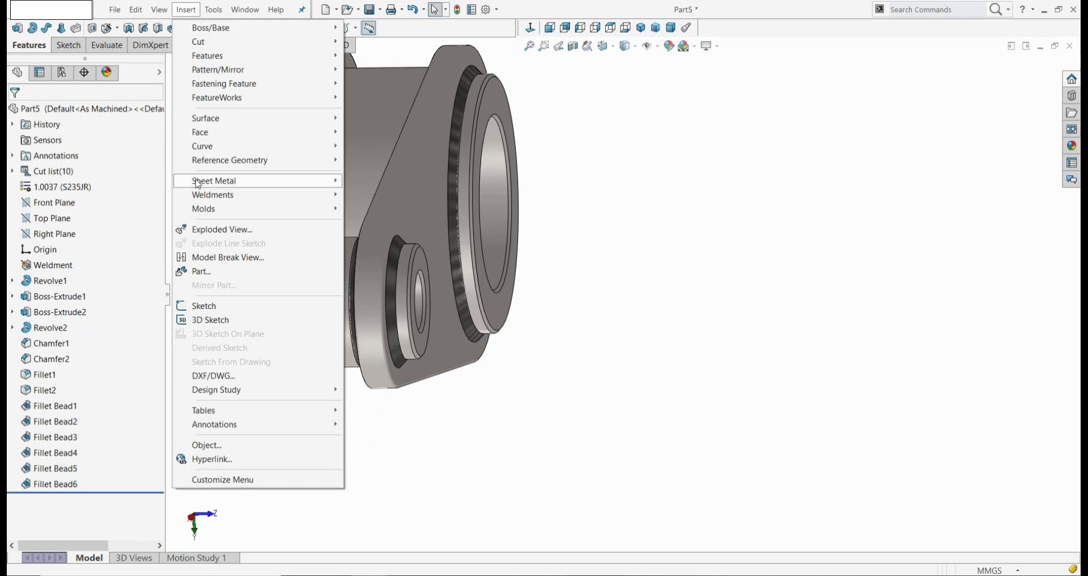
mouse_move(215, 196)
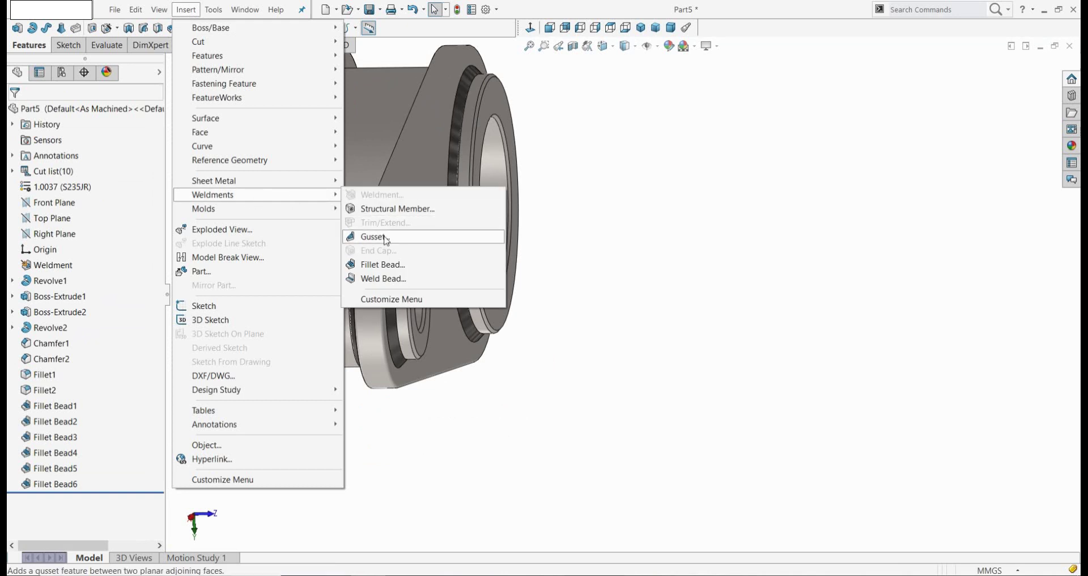
click(383, 264)
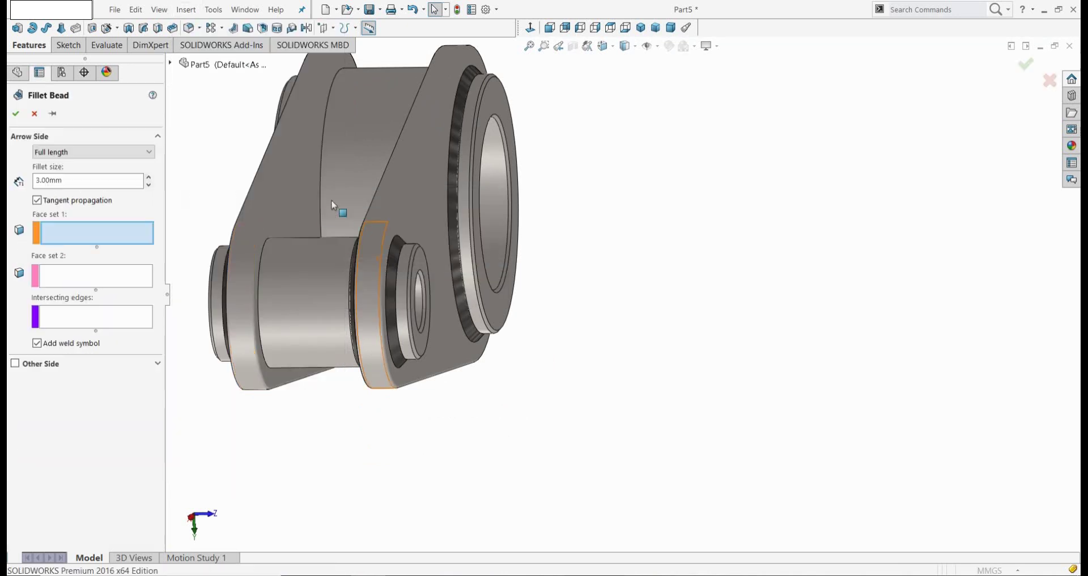
click(305, 212)
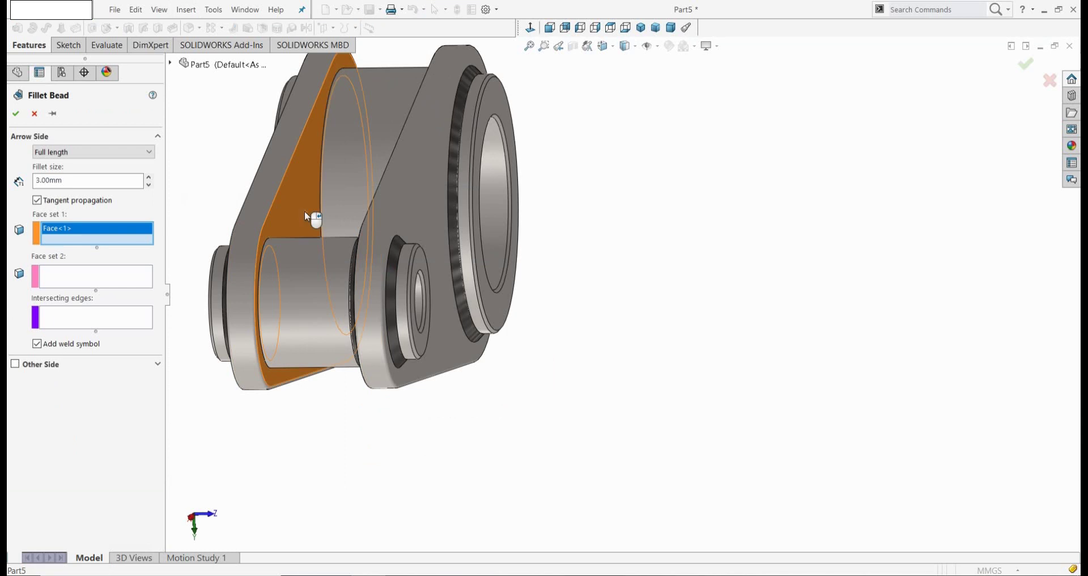
click(70, 274)
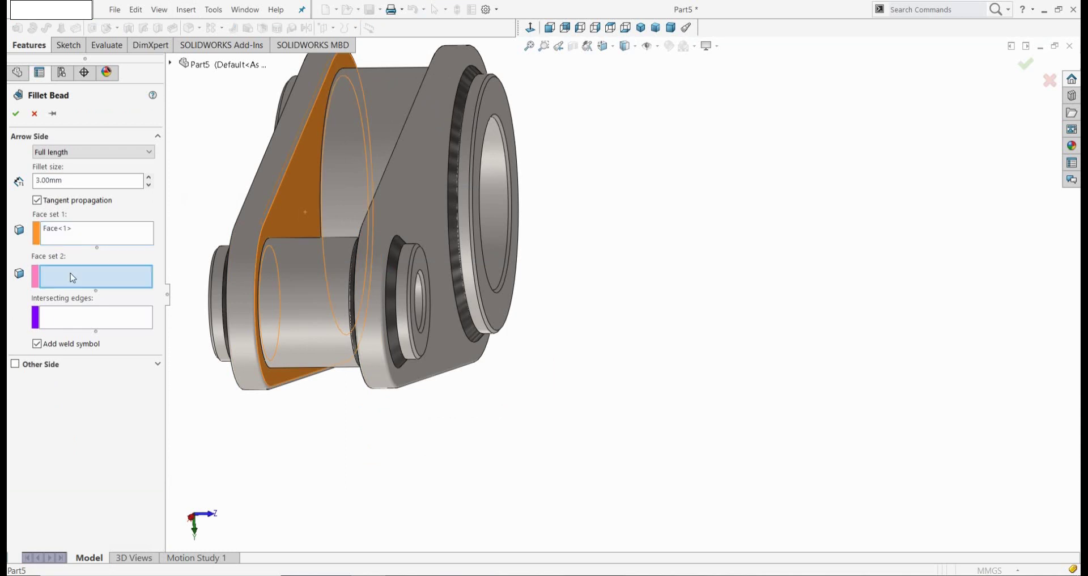
click(350, 176)
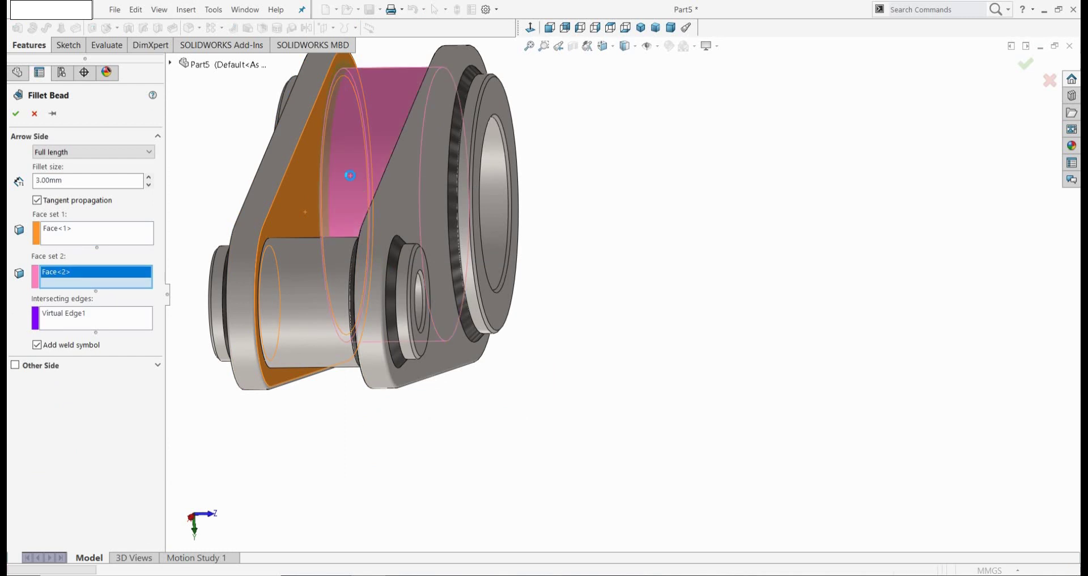
right_click(348, 175)
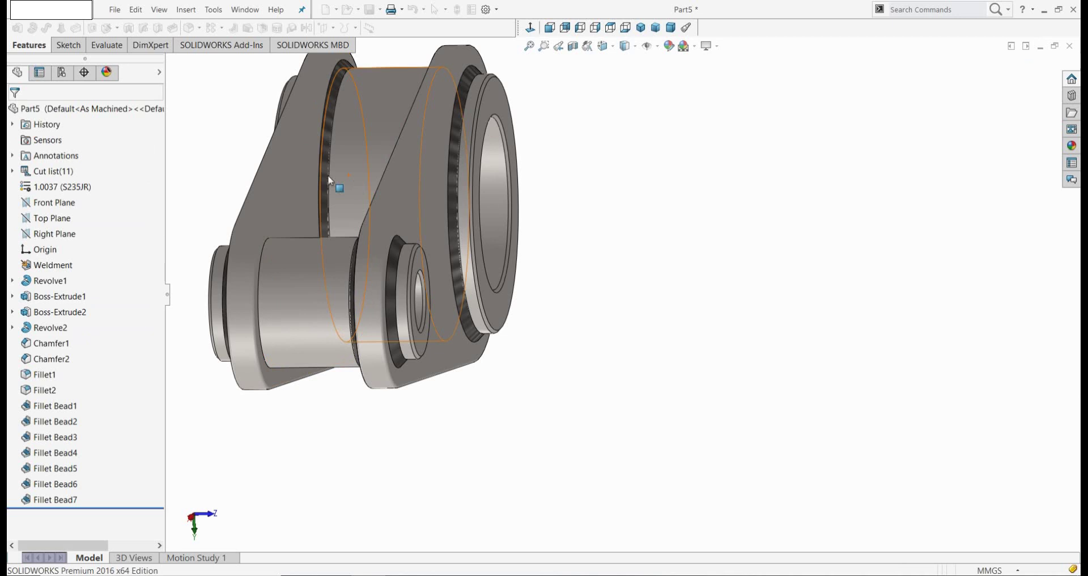
Set up a full-length 3 mm fillet bead with the second link plate's inner face as the first face set
click(184, 9)
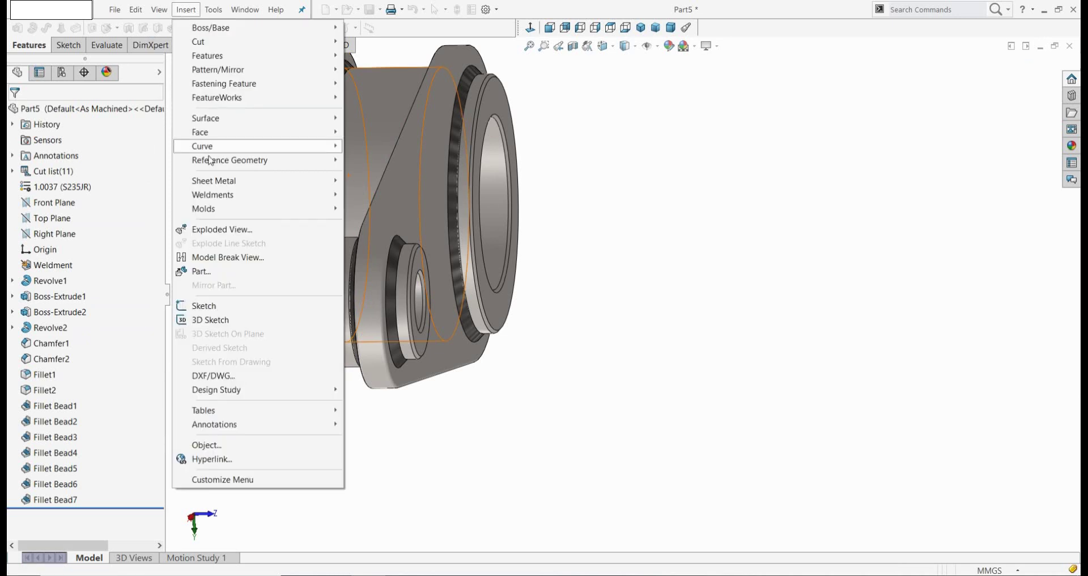
mouse_move(257, 197)
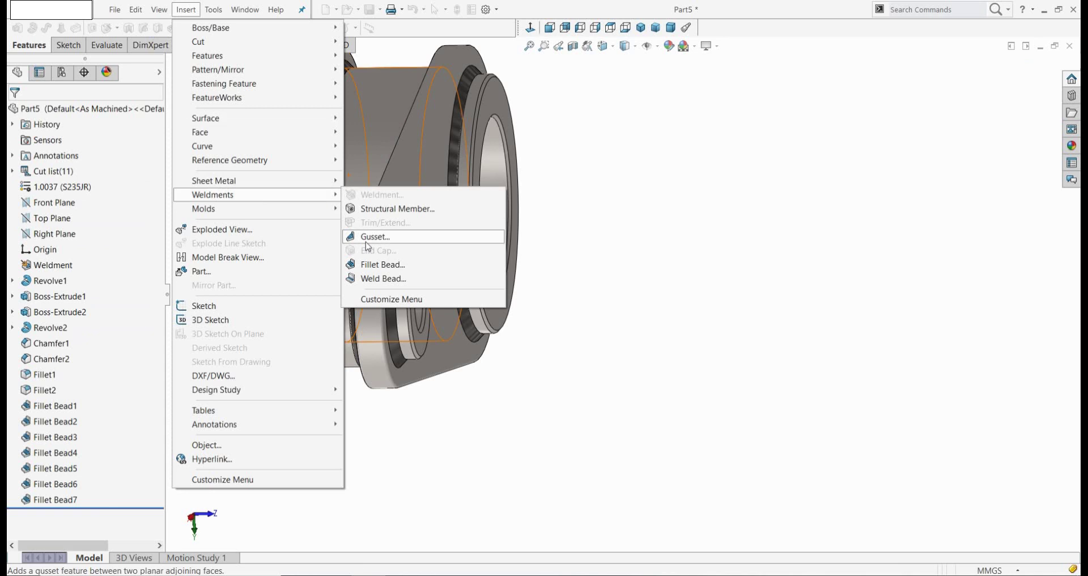
click(364, 268)
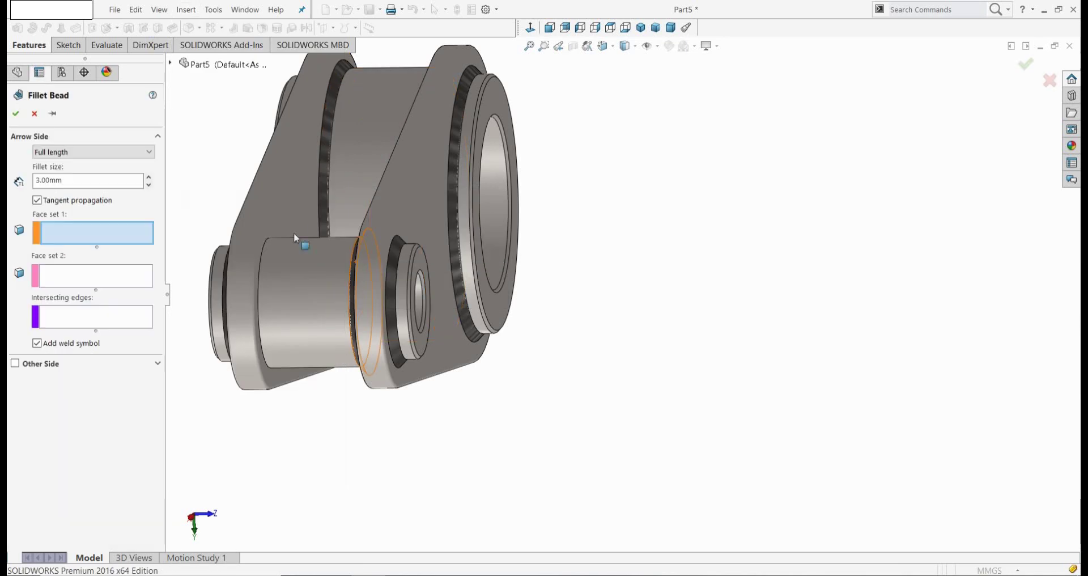
click(288, 213)
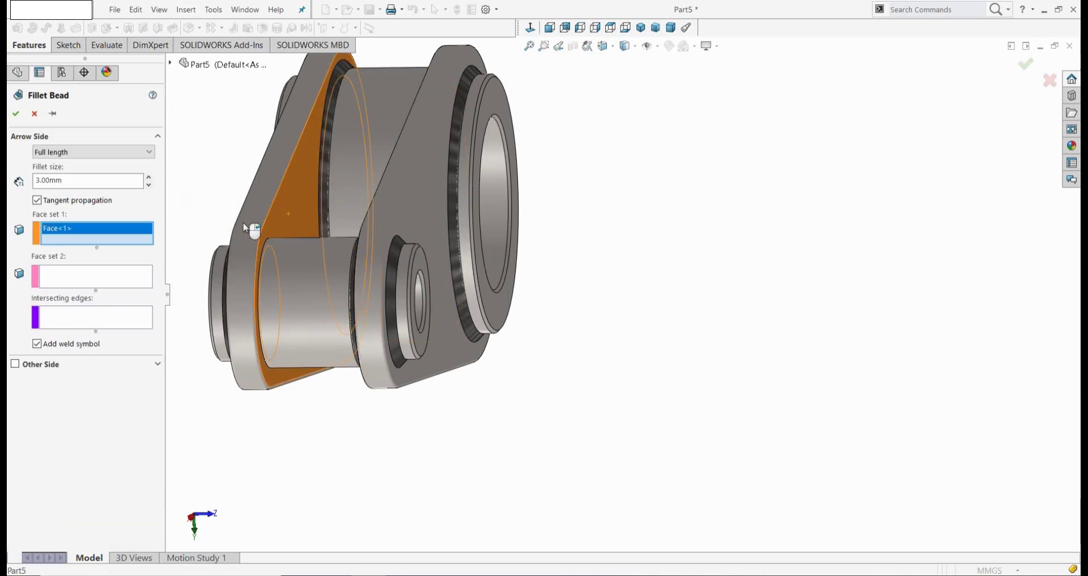
click(100, 278)
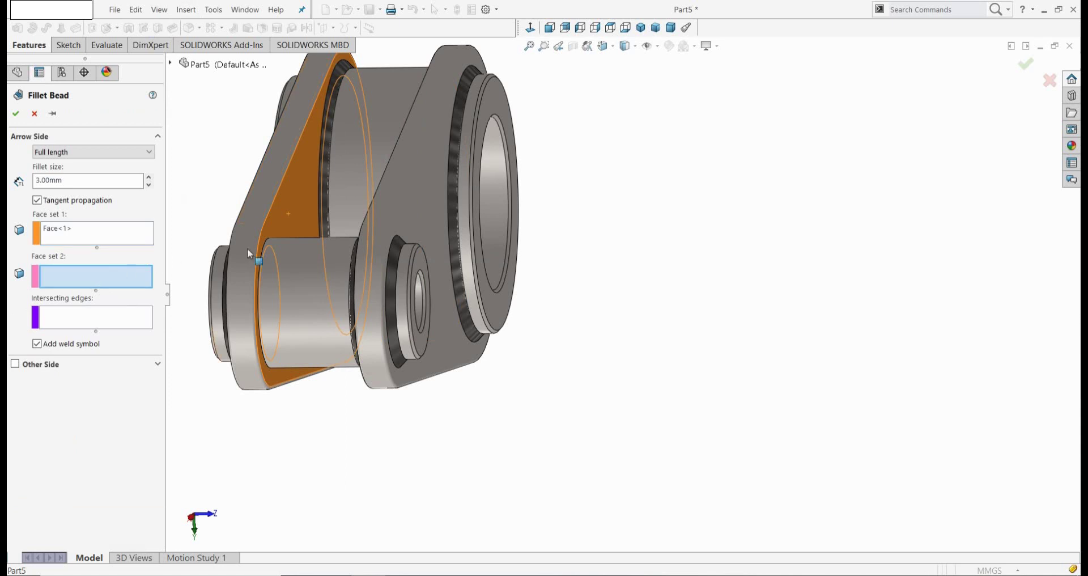